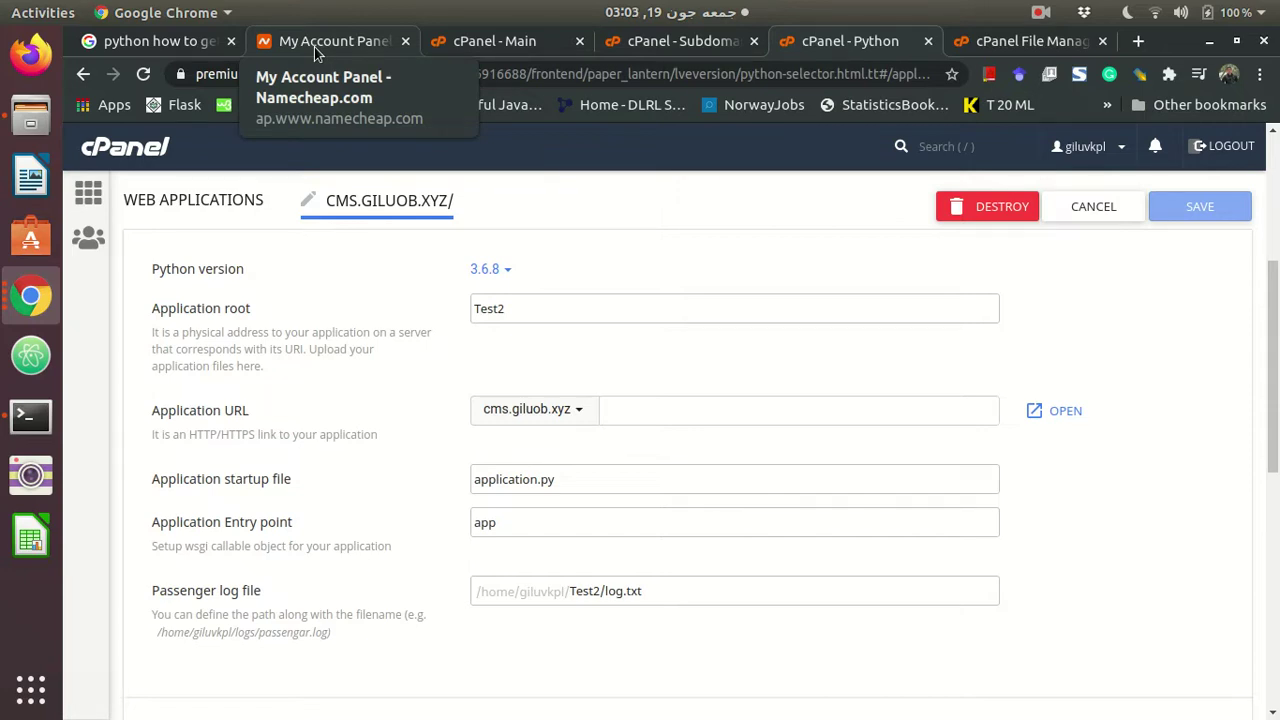
Switch to the Namecheap account dashboard listing the giluob.xyz and sanjschool.com domains.
click(314, 47)
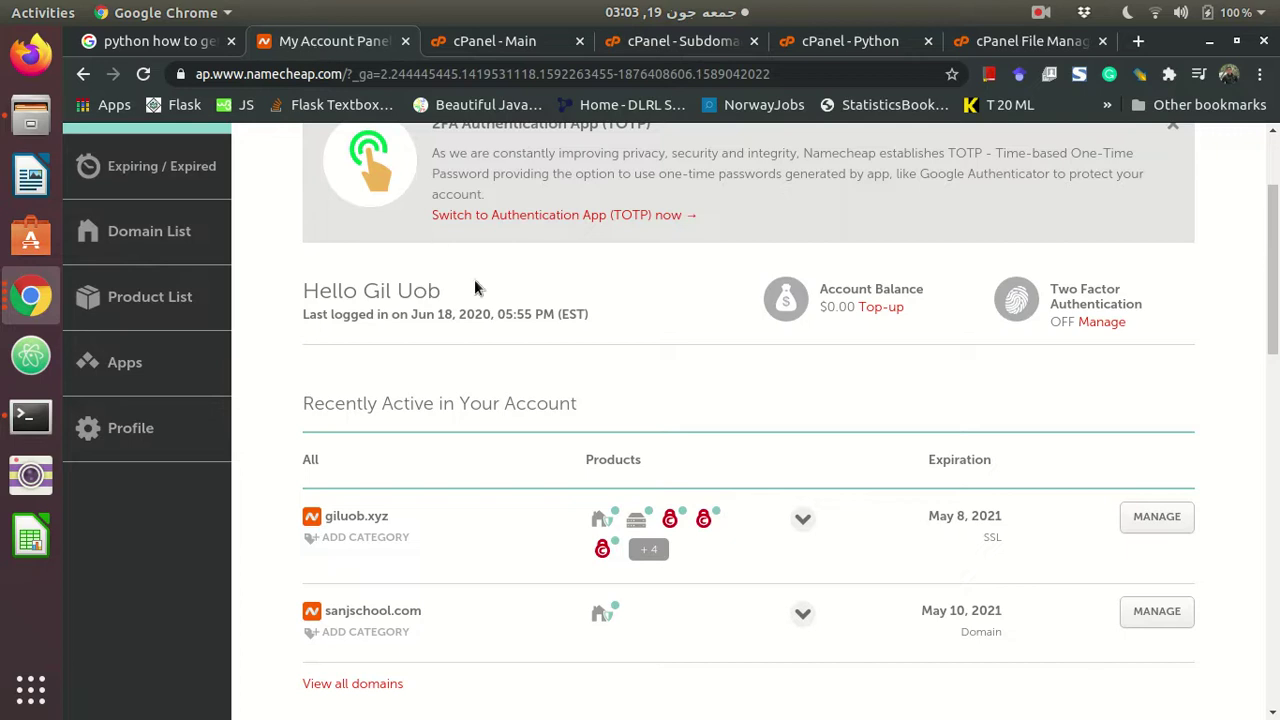
scroll(479, 291, up, 3)
scroll(479, 291, down, 4)
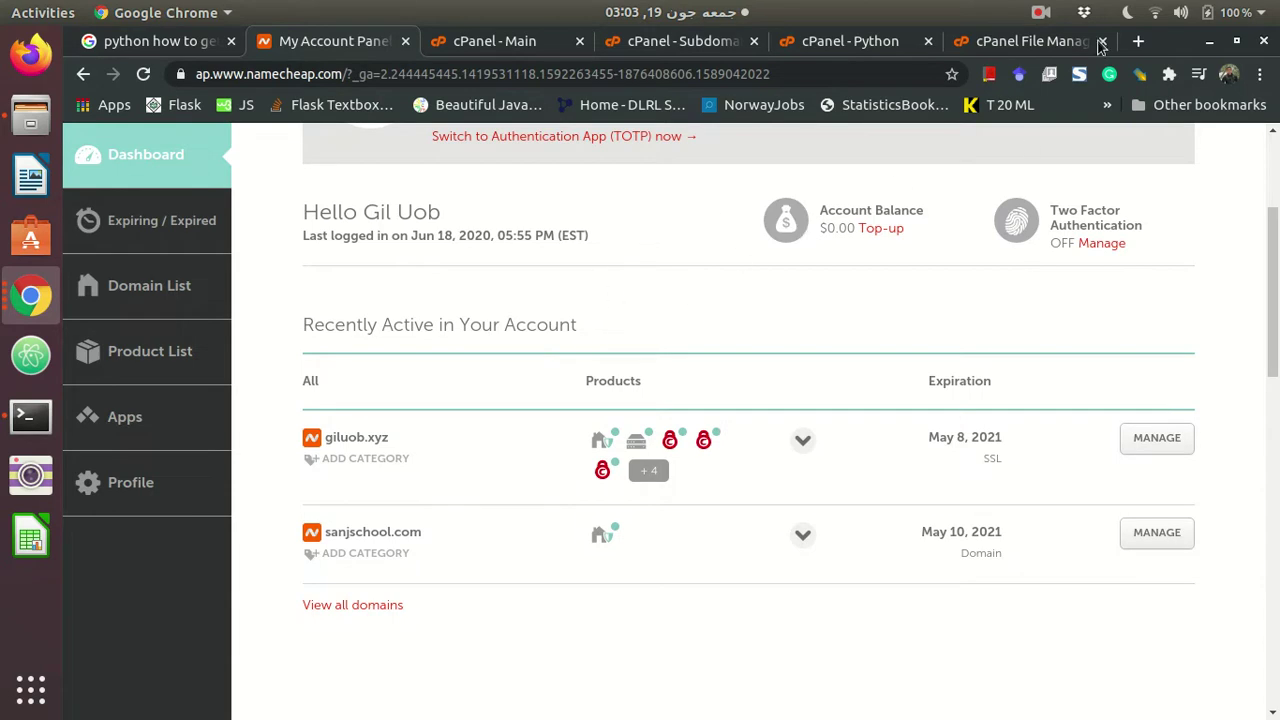
click(1040, 12)
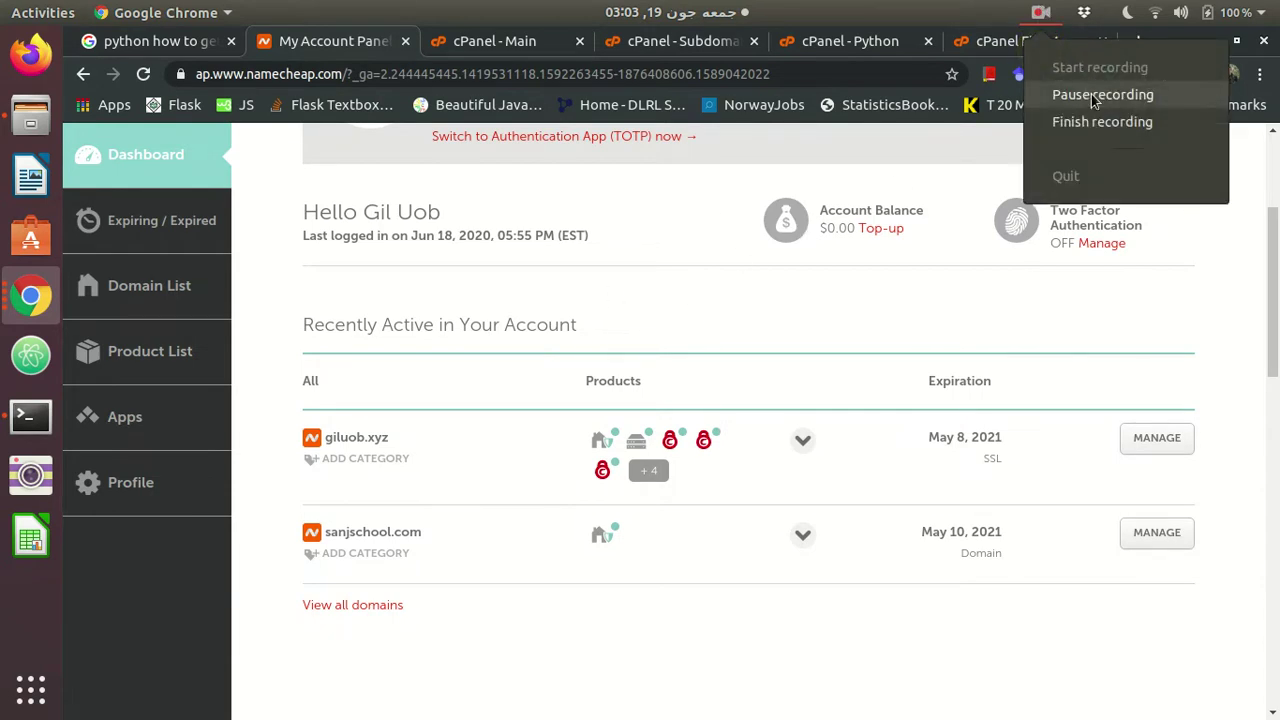
Show the Flask project's index.html template rendering {{welcomeNote}} in Atom.
click(1068, 94)
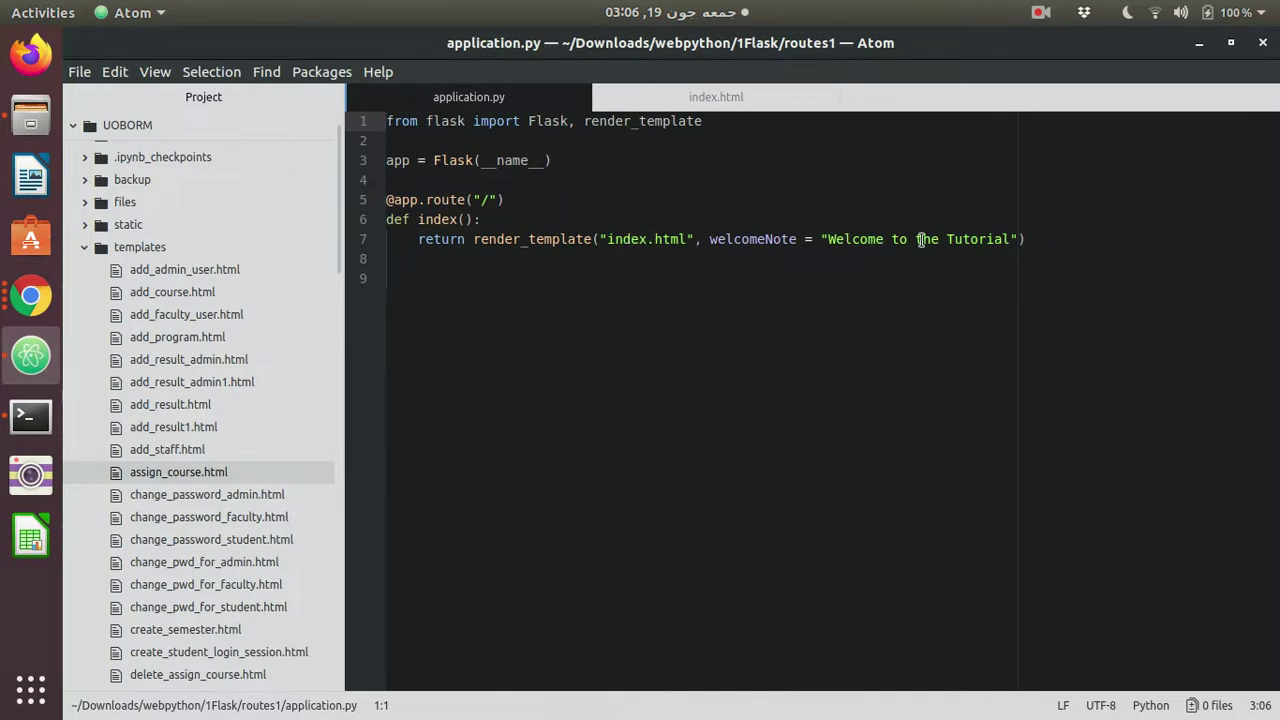
click(710, 97)
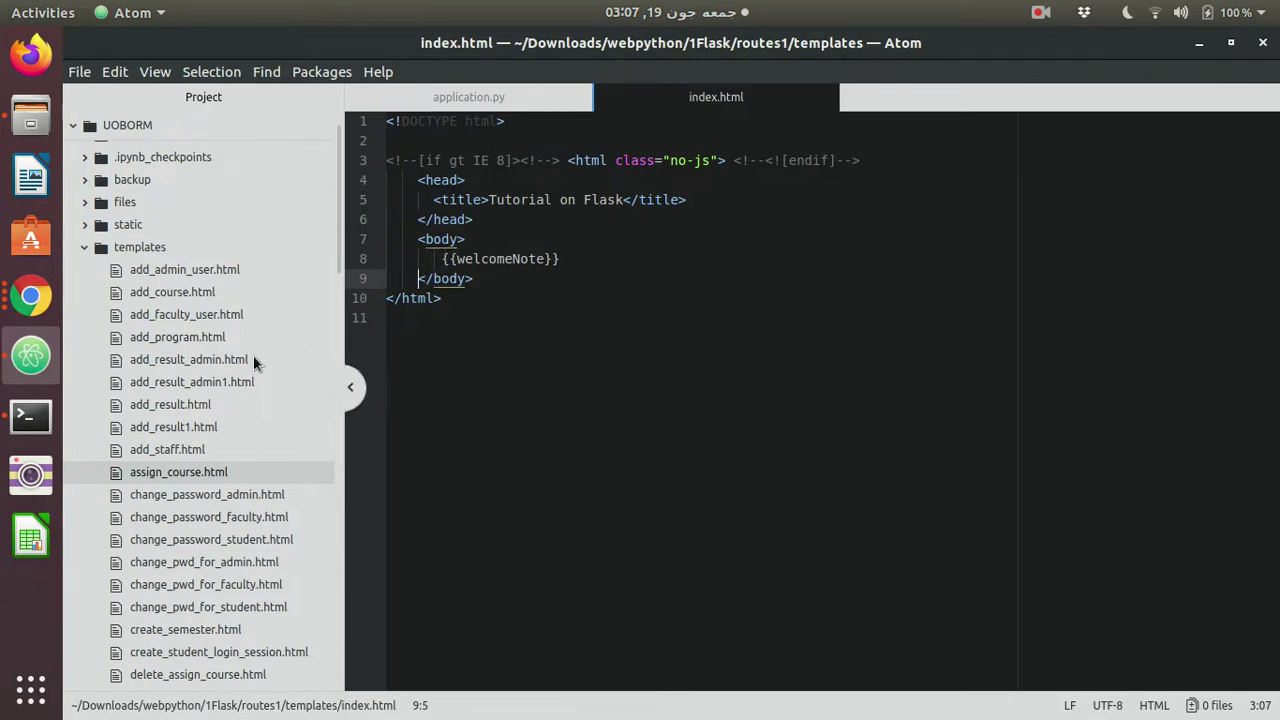
View the local 'Tutorial on Flask' page in Chrome, then go back to the Namecheap dashboard.
click(36, 305)
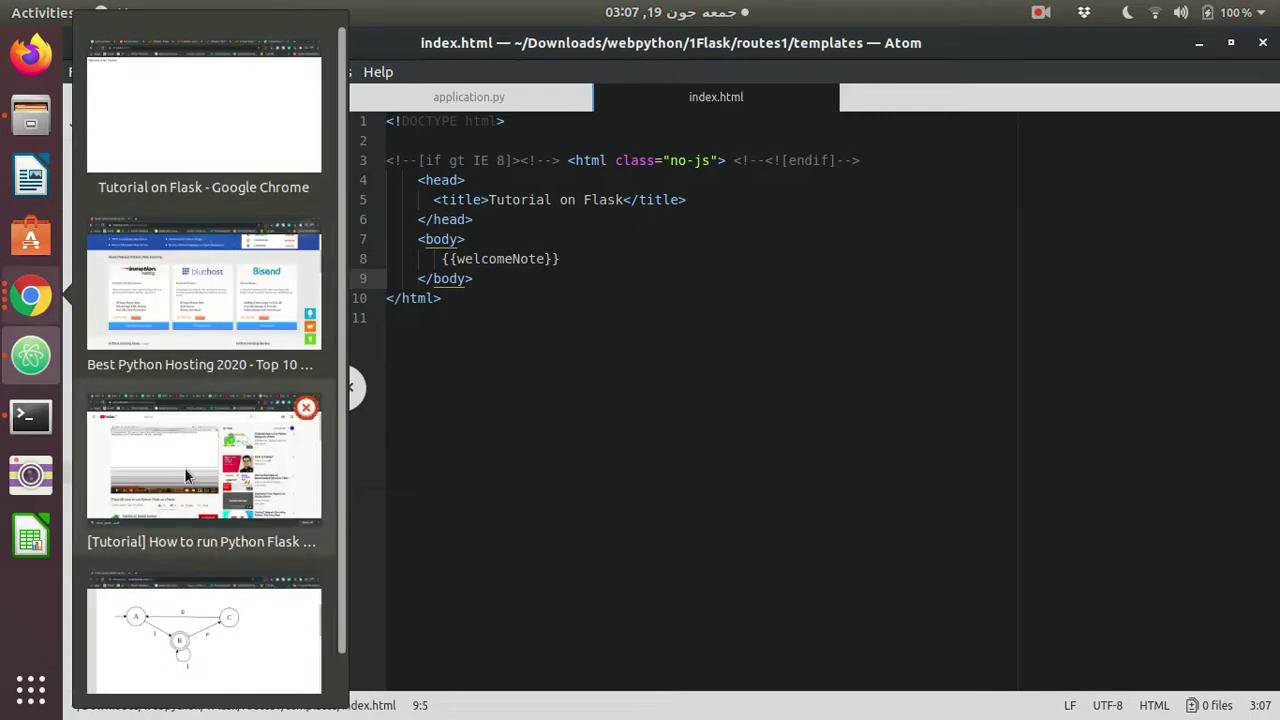
click(226, 162)
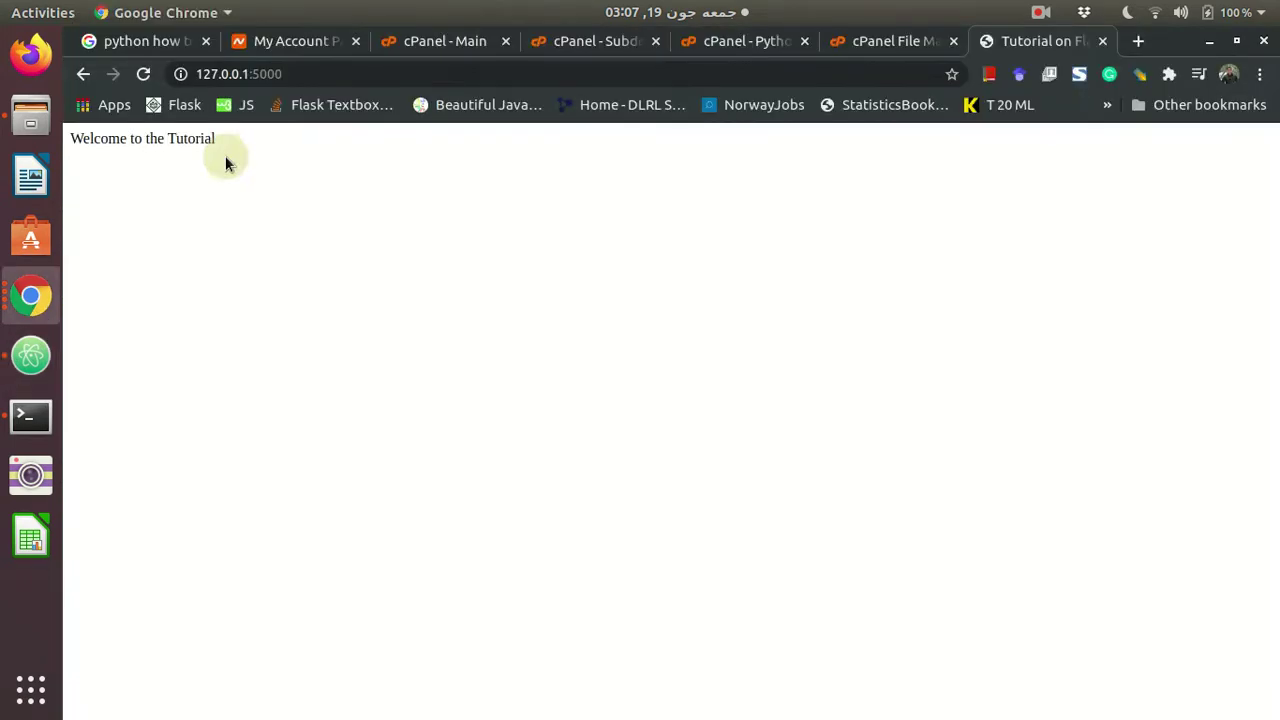
click(285, 48)
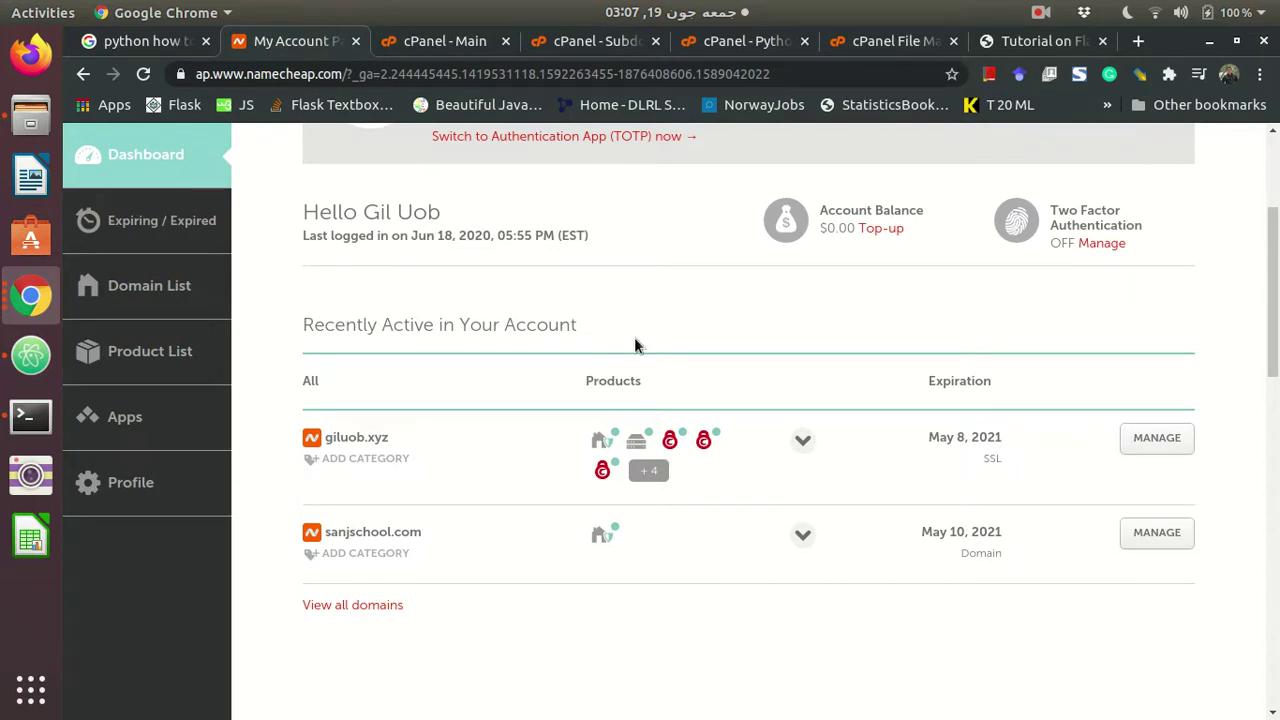
Open the Stellar Plus hosting cPanel and search the page for 'subd' to find Subdomains.
mouse_move(640, 443)
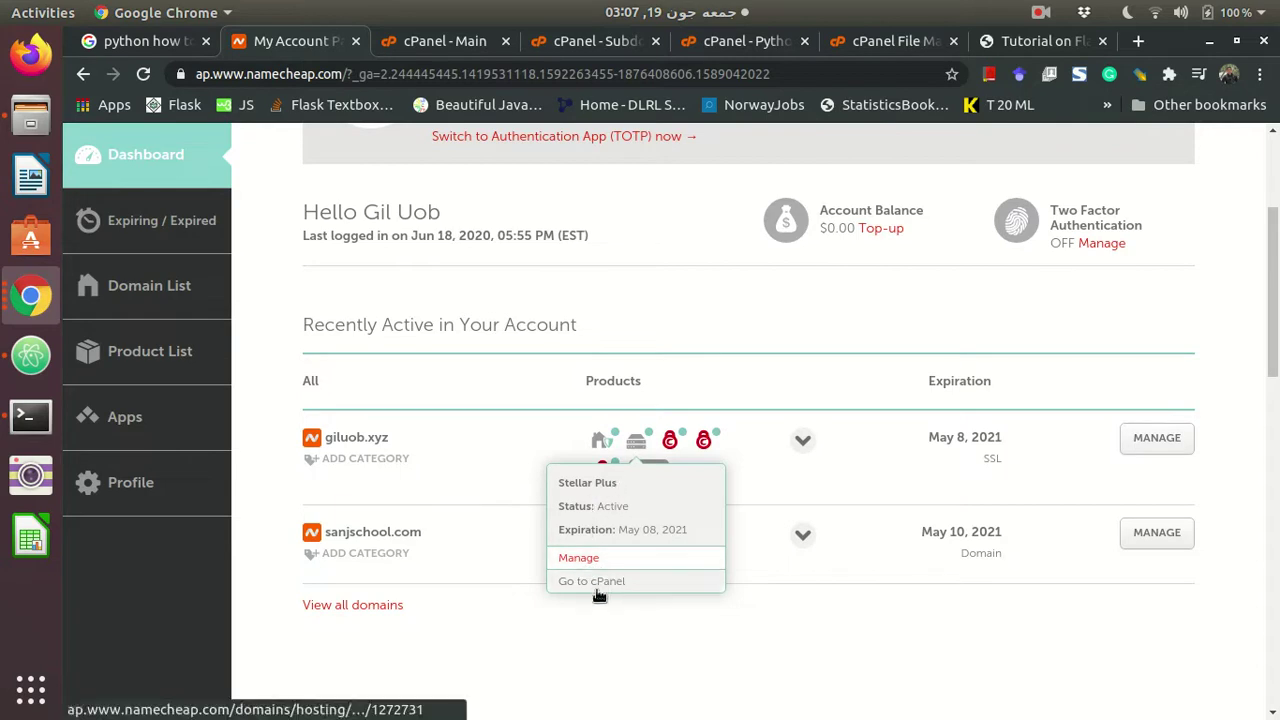
click(443, 42)
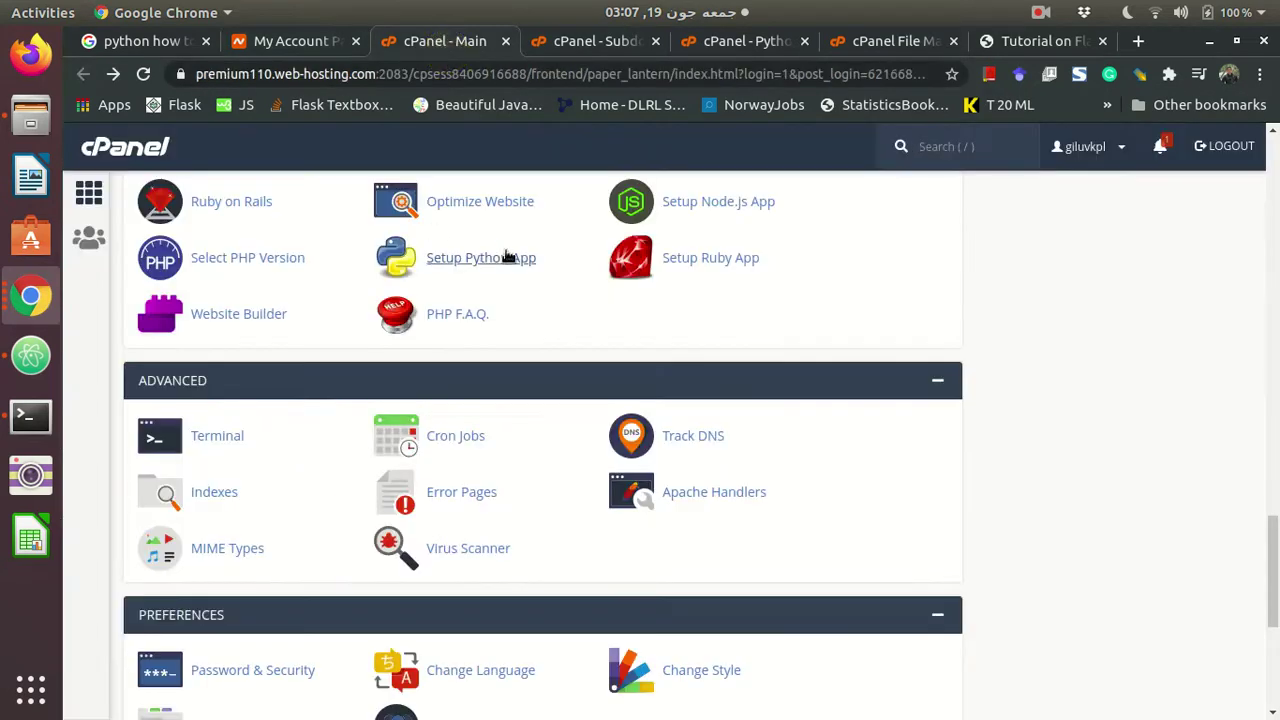
scroll(641, 333, down, 4)
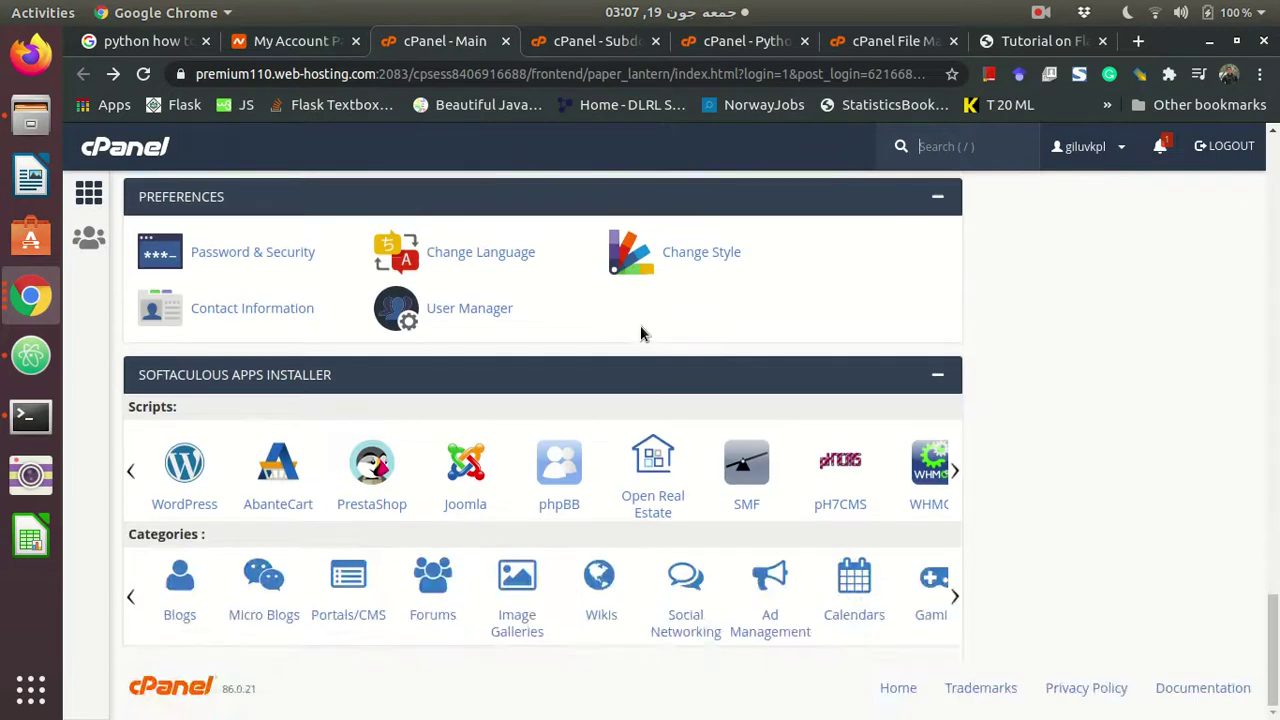
scroll(641, 333, up, 5)
scroll(640, 336, up, 4)
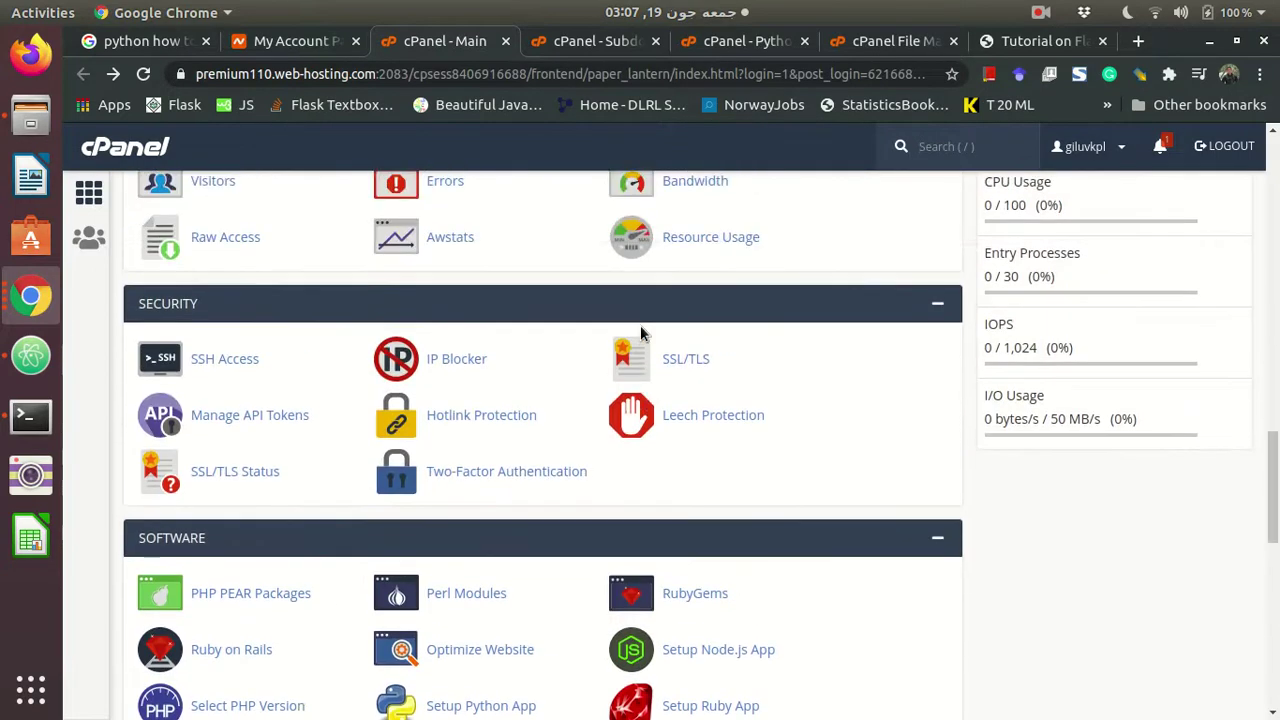
key(ctrl+f)
text(subd)
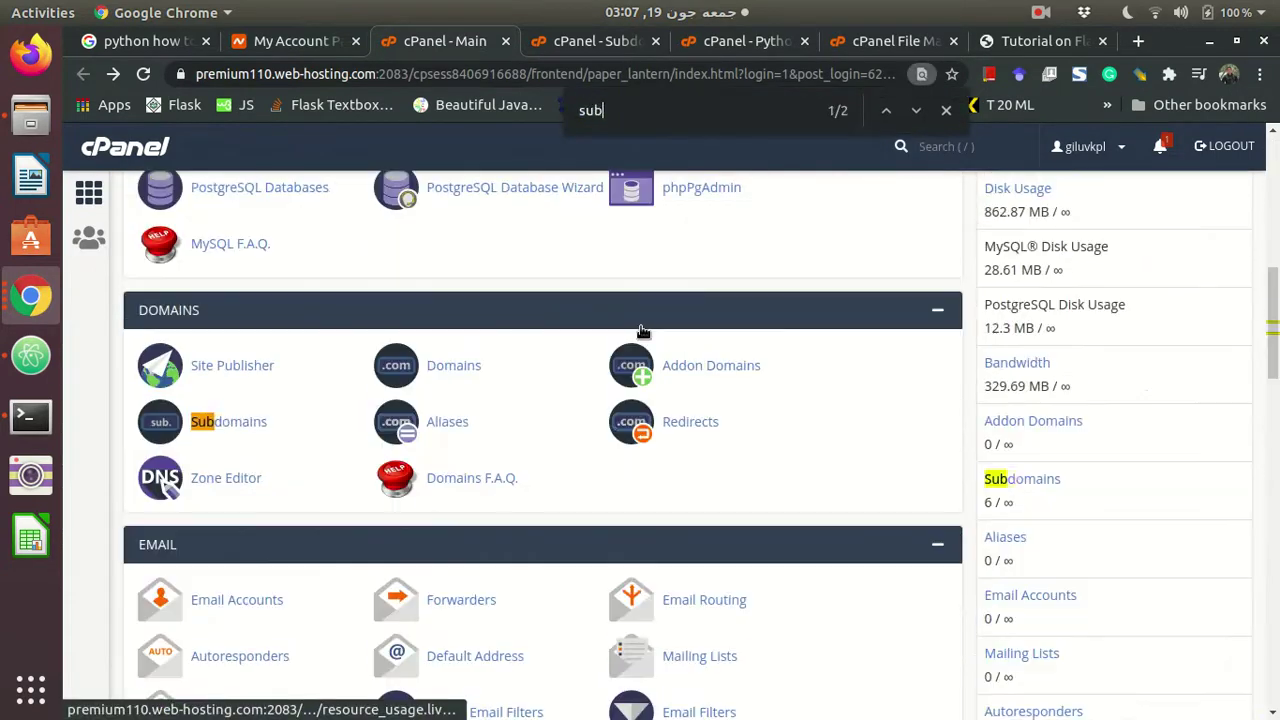
Open the Subdomains page and scroll to existing entries like cms.giluob.xyz and tutorial.giluob.xyz.
click(585, 50)
scroll(729, 274, down, 5)
scroll(729, 274, down, 2)
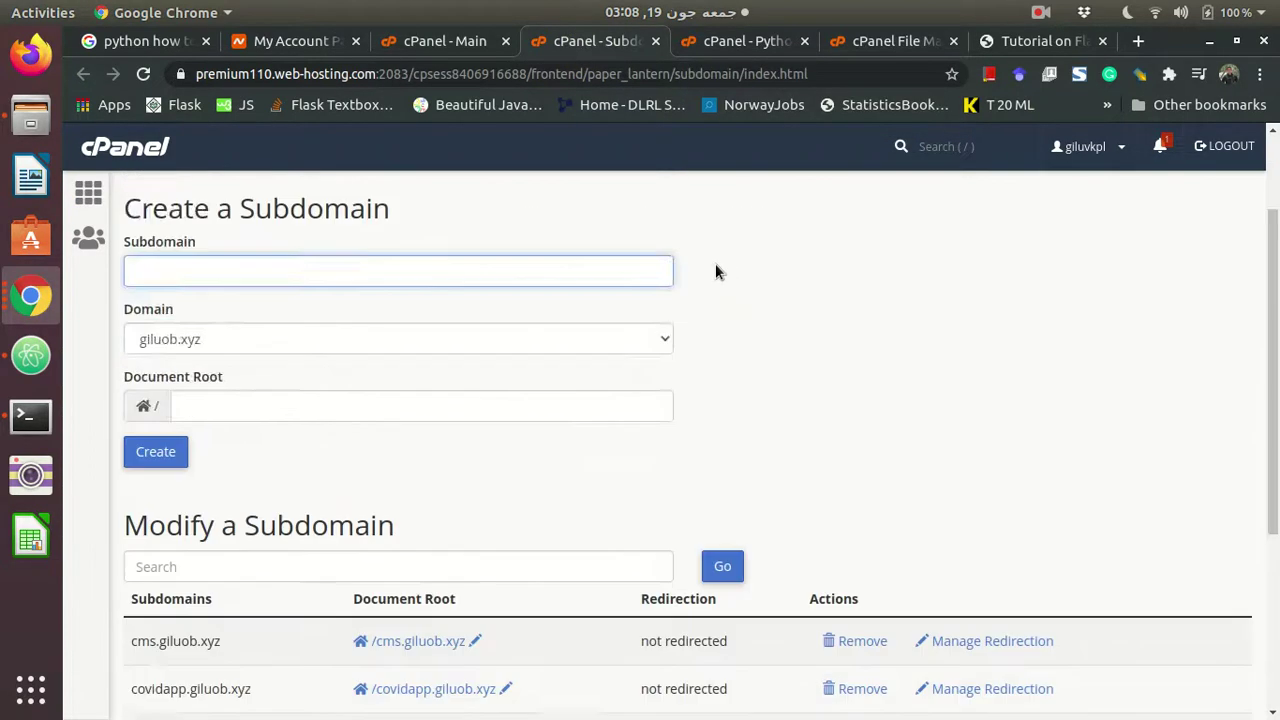
scroll(647, 296, down, 1)
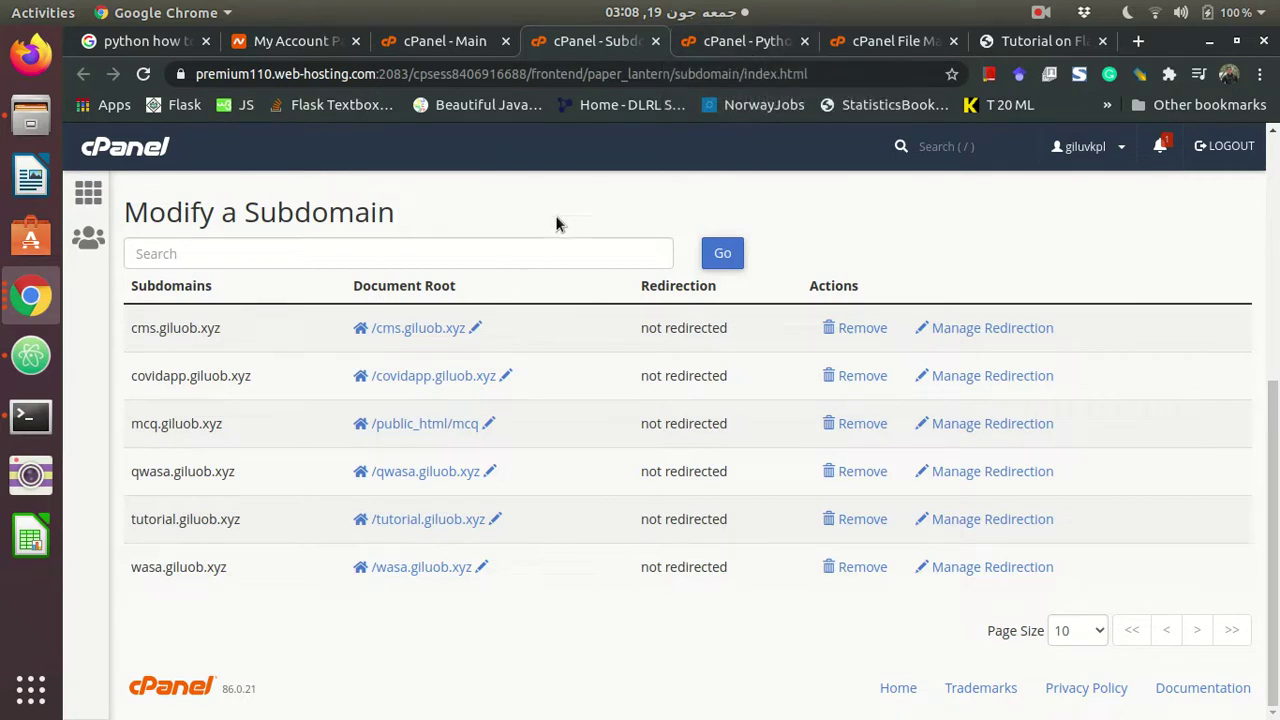
Open Setup Python App from cPanel's Software section, showing cms.giluob.xyz on Python 3.6.8.
click(719, 41)
click(460, 41)
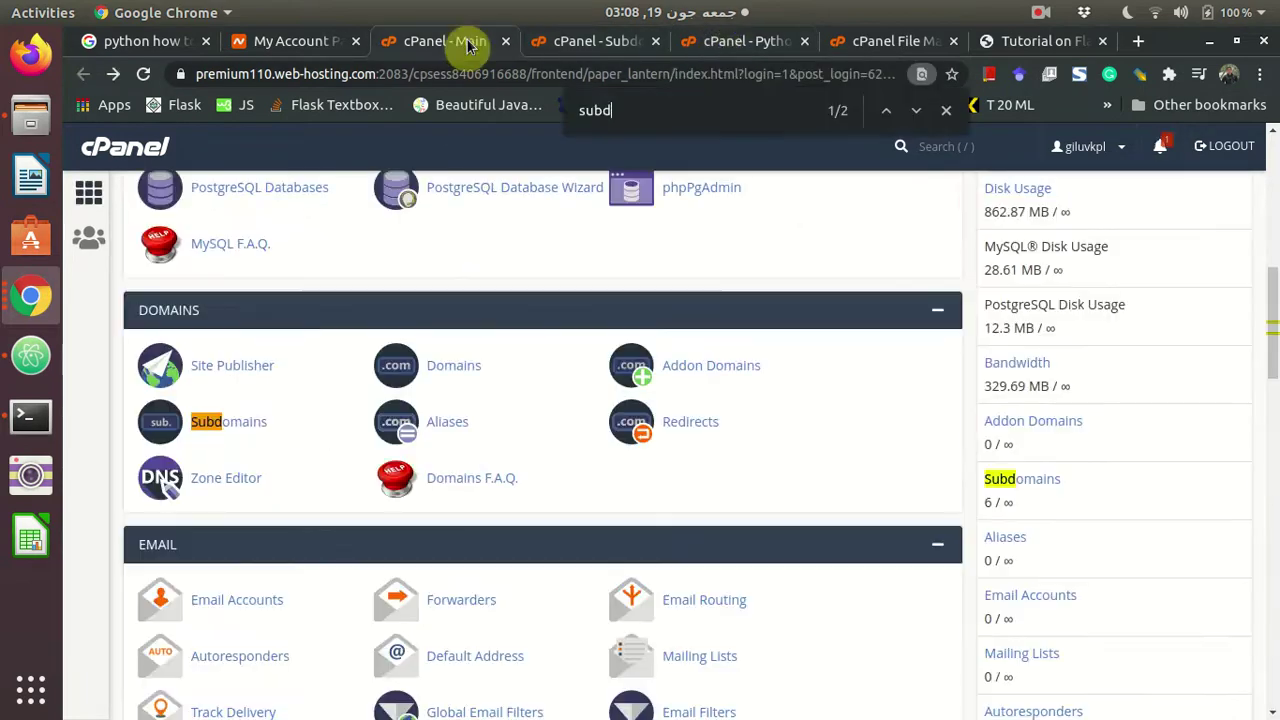
scroll(531, 316, down, 12)
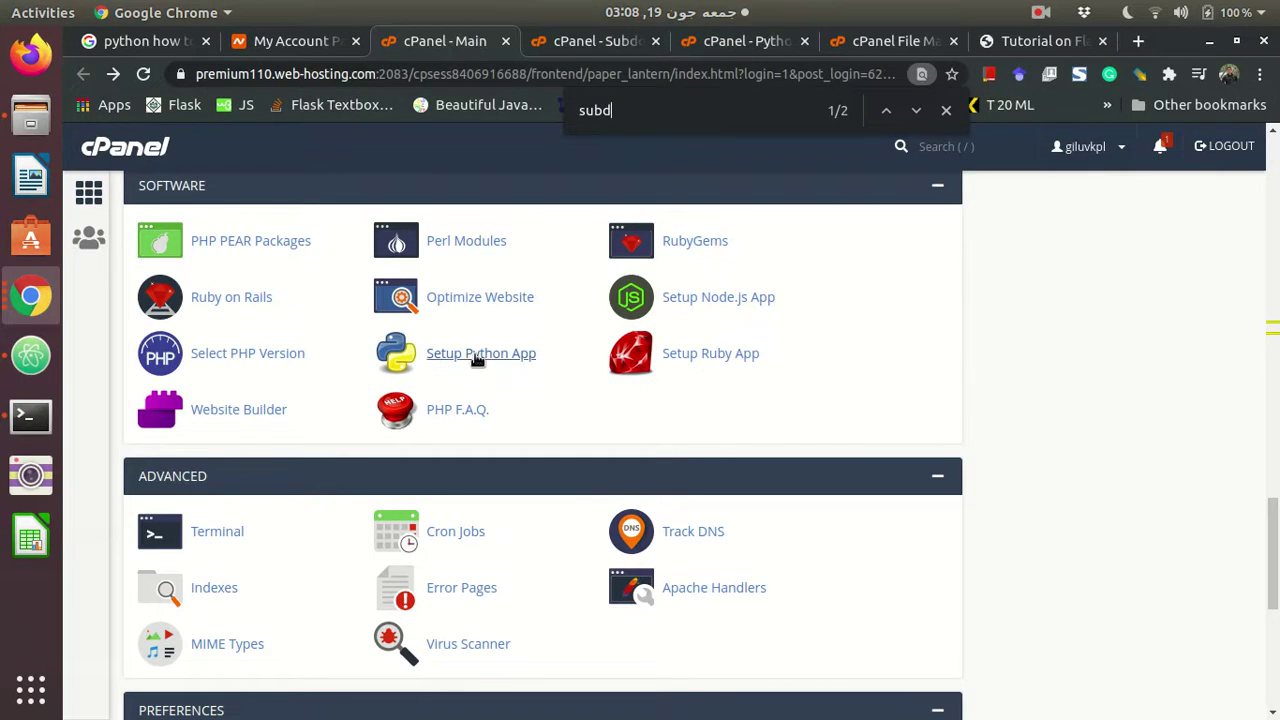
click(468, 358)
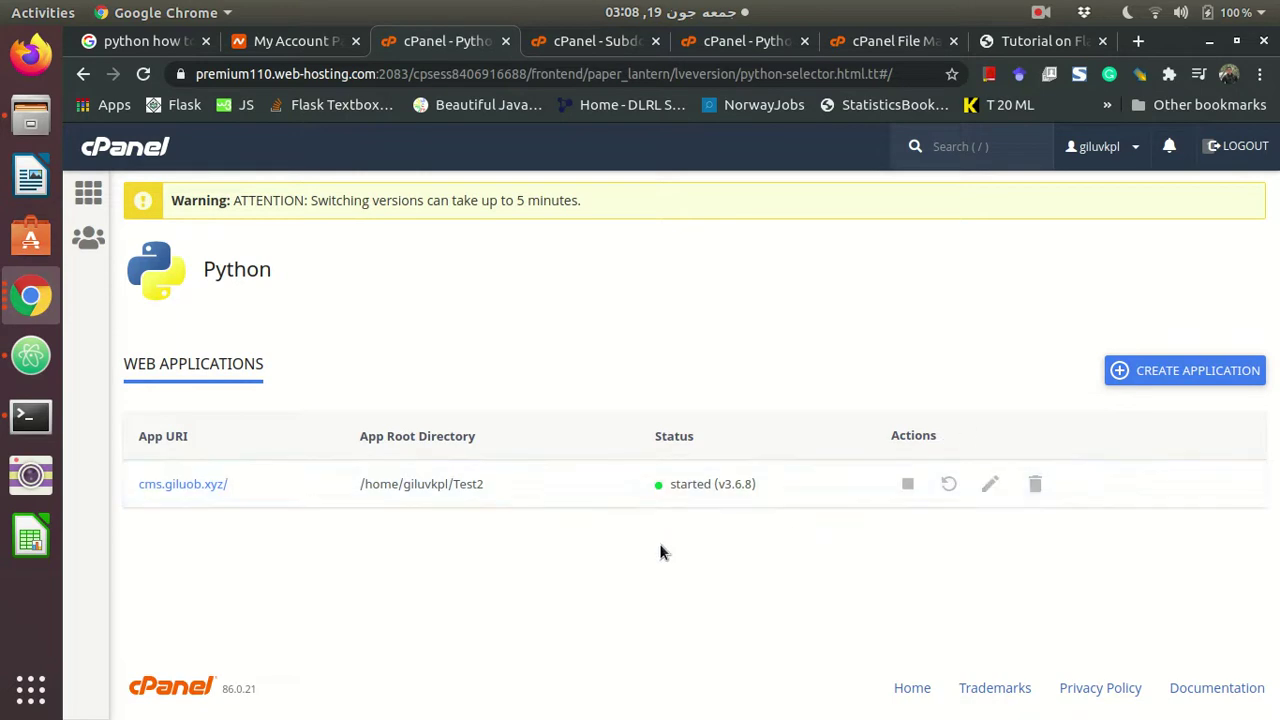
Begin a new Python application with Python version 3.7.3 selected.
click(1145, 380)
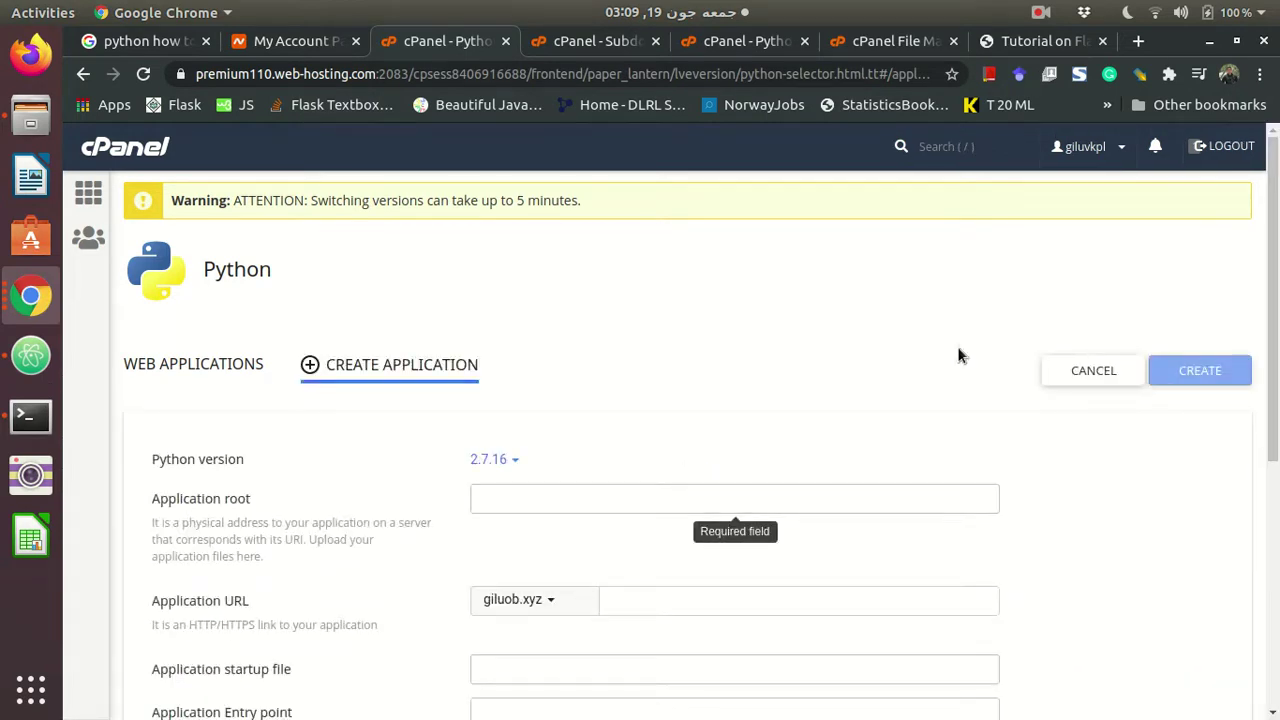
scroll(914, 362, down, 3)
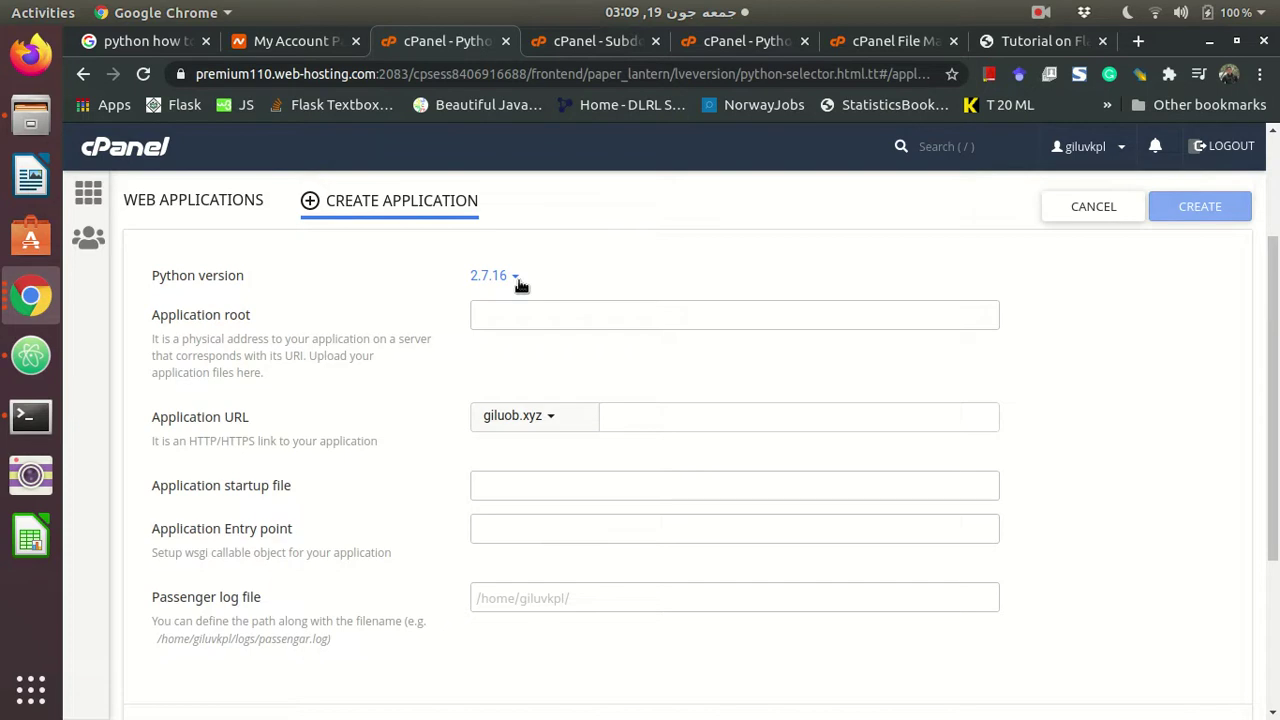
click(517, 280)
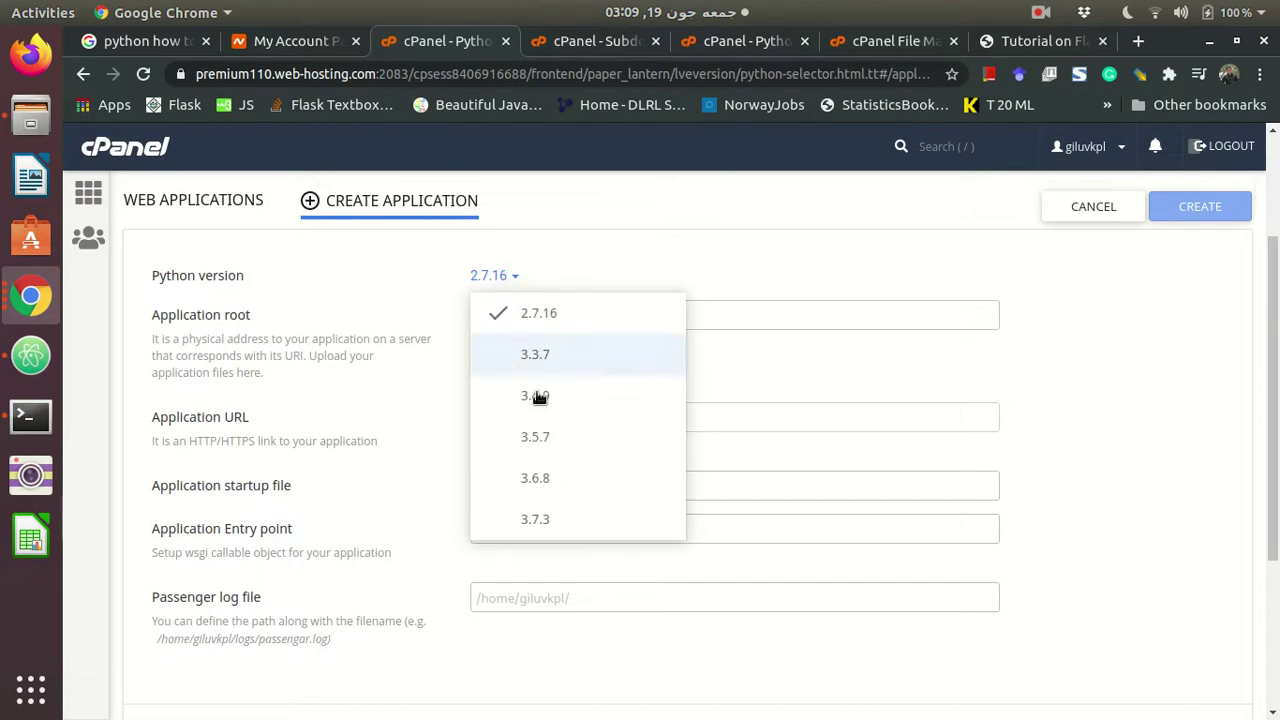
click(554, 520)
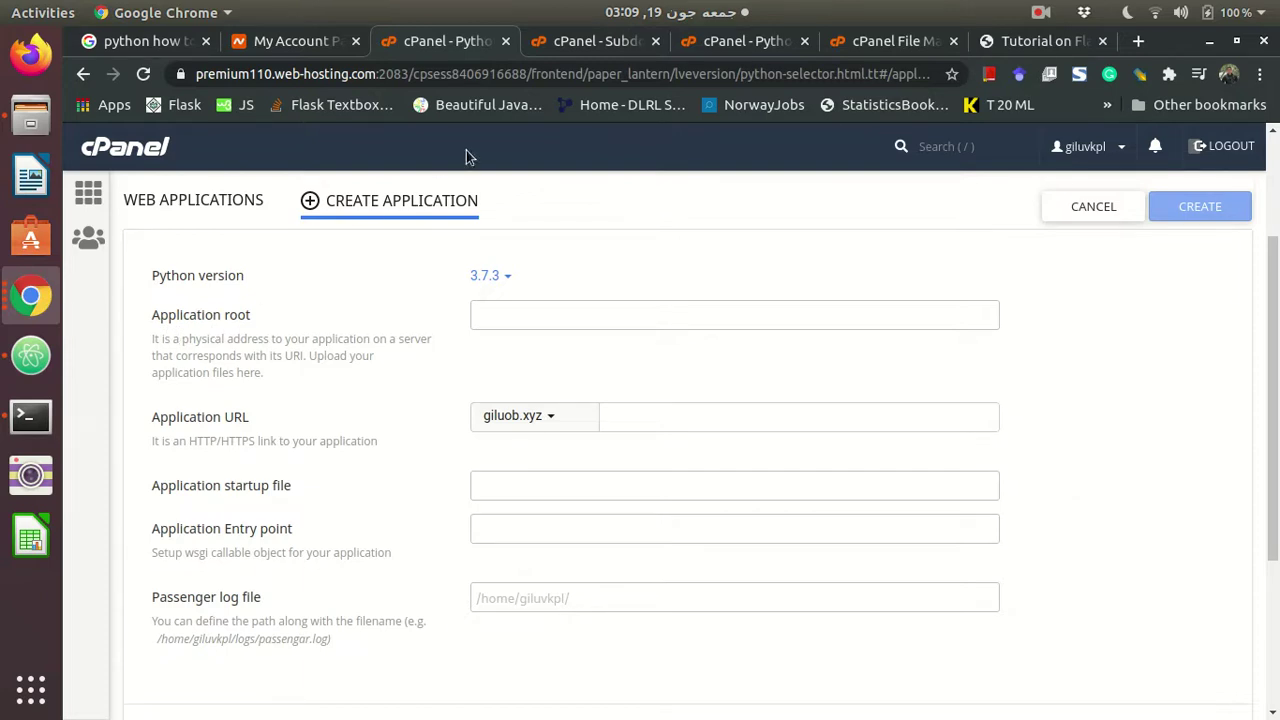
Browse the home directory in File Manager, then view cms.giluob.xyz's settings (root Test2, application.py).
click(893, 44)
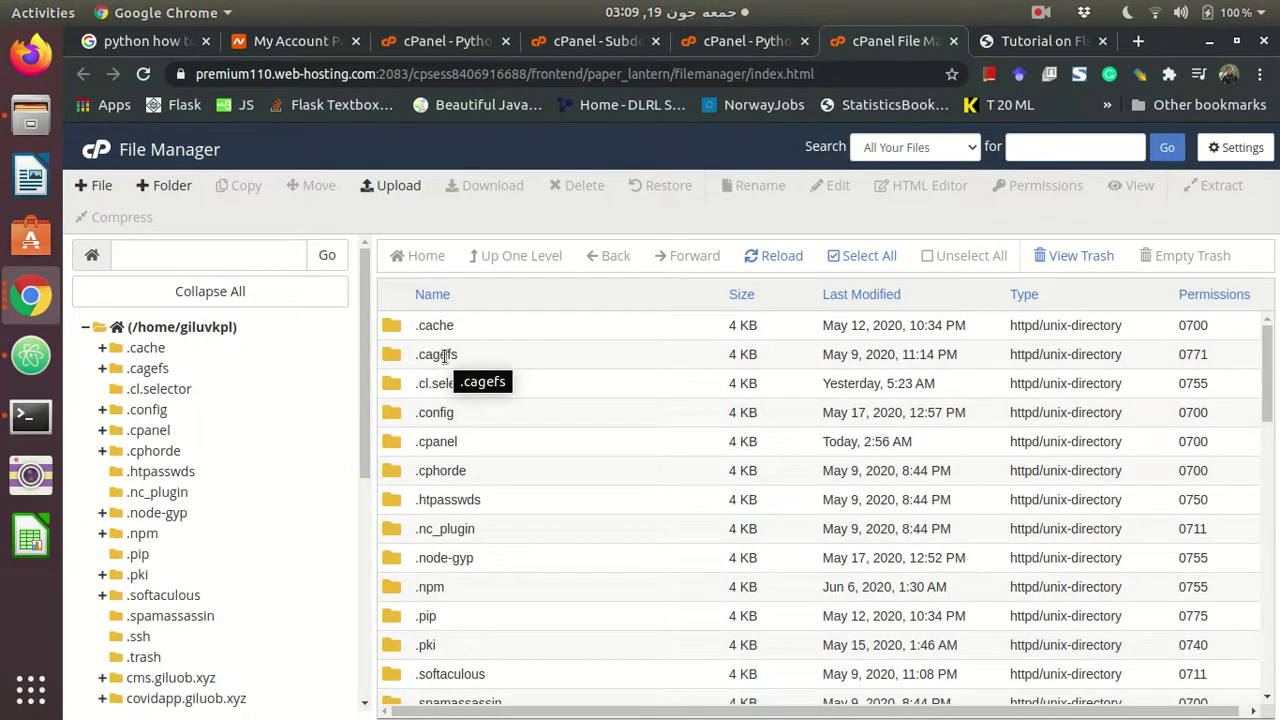
scroll(245, 451, down, 6)
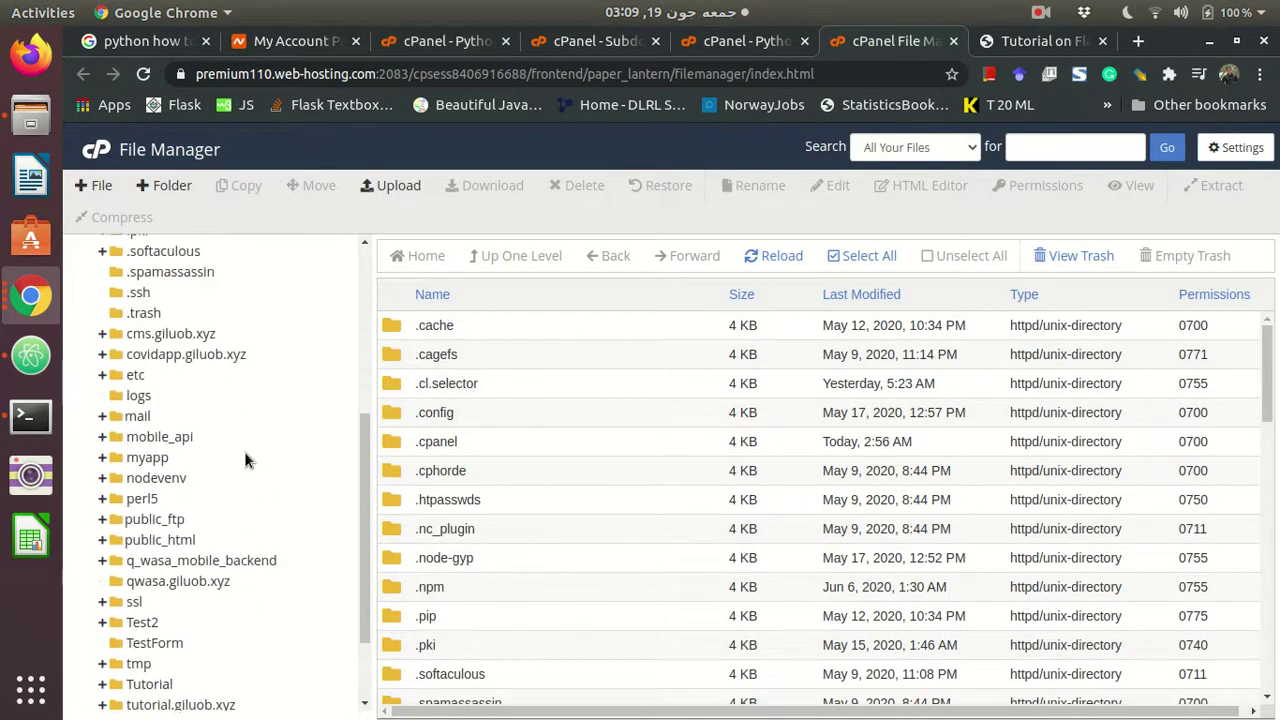
scroll(244, 451, down, 3)
scroll(244, 451, up, 1)
scroll(244, 451, down, 1)
scroll(244, 451, up, 4)
scroll(244, 451, down, 5)
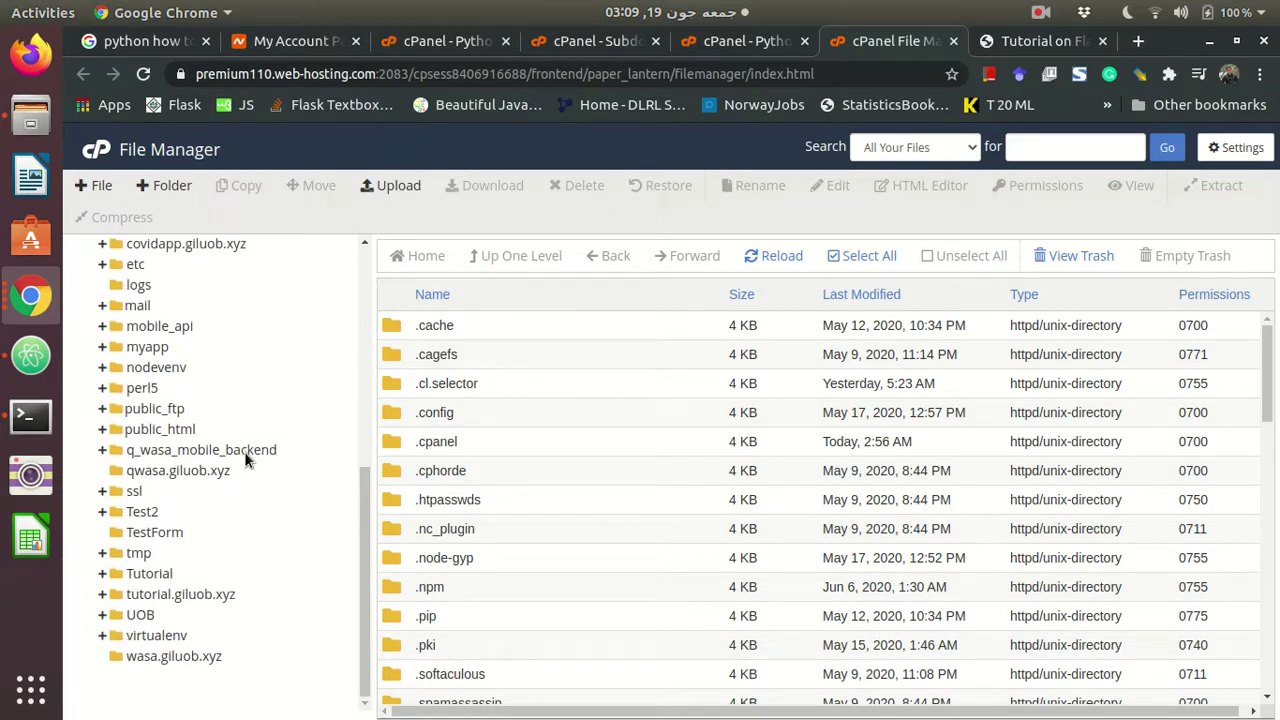
scroll(281, 399, up, 7)
scroll(281, 399, down, 7)
scroll(281, 399, up, 7)
scroll(281, 399, down, 1)
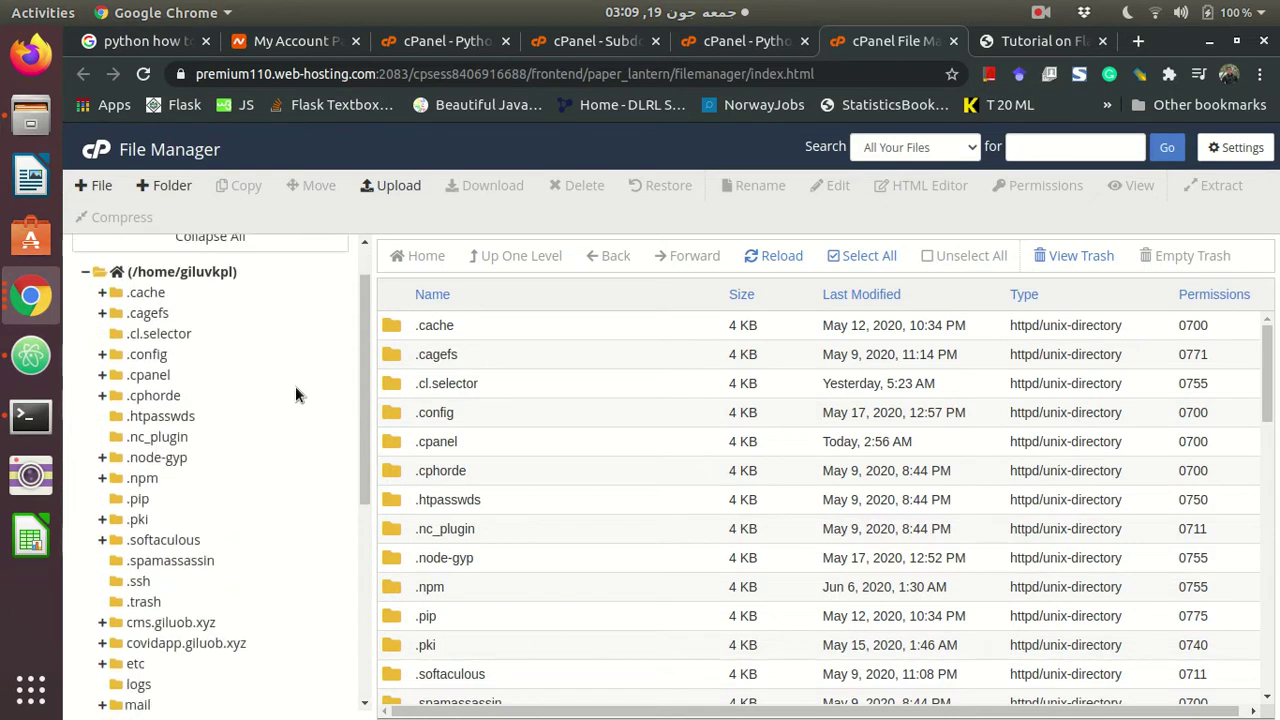
click(733, 43)
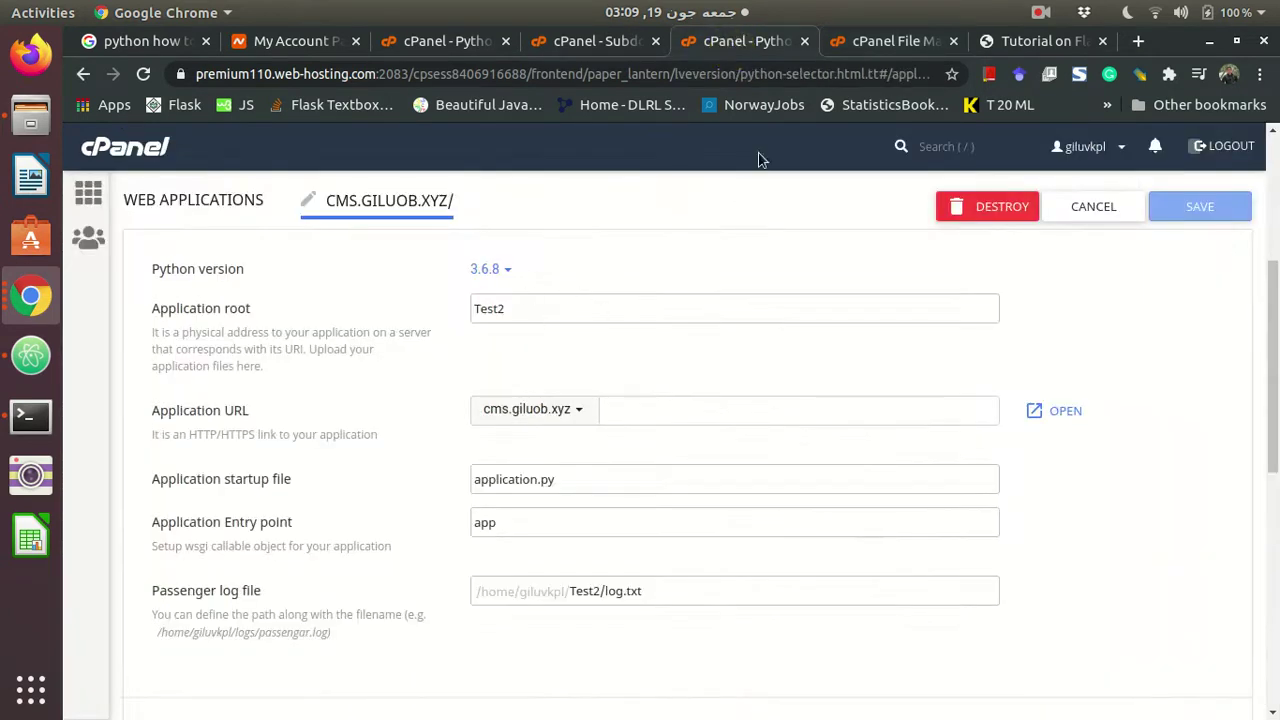
Enter the new app's application root as myapp after glancing at the subdomains list.
drag(807, 44, 700, 45)
click(597, 43)
click(445, 43)
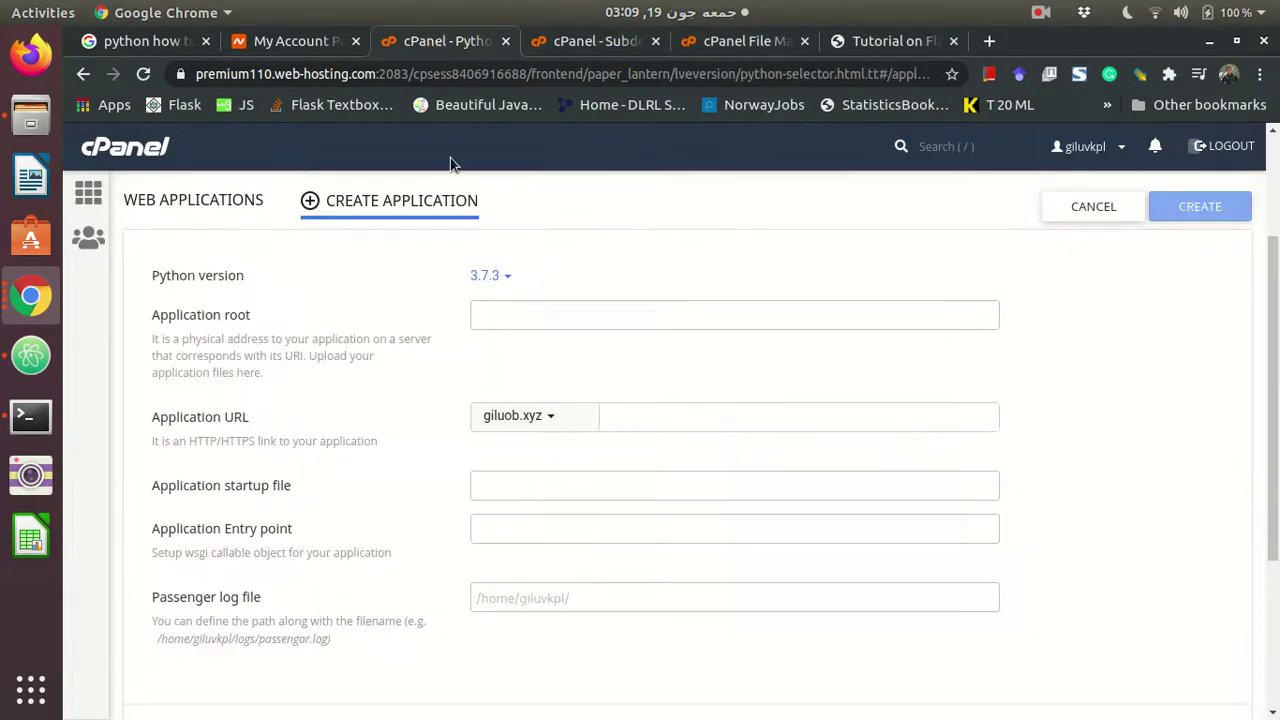
click(518, 310)
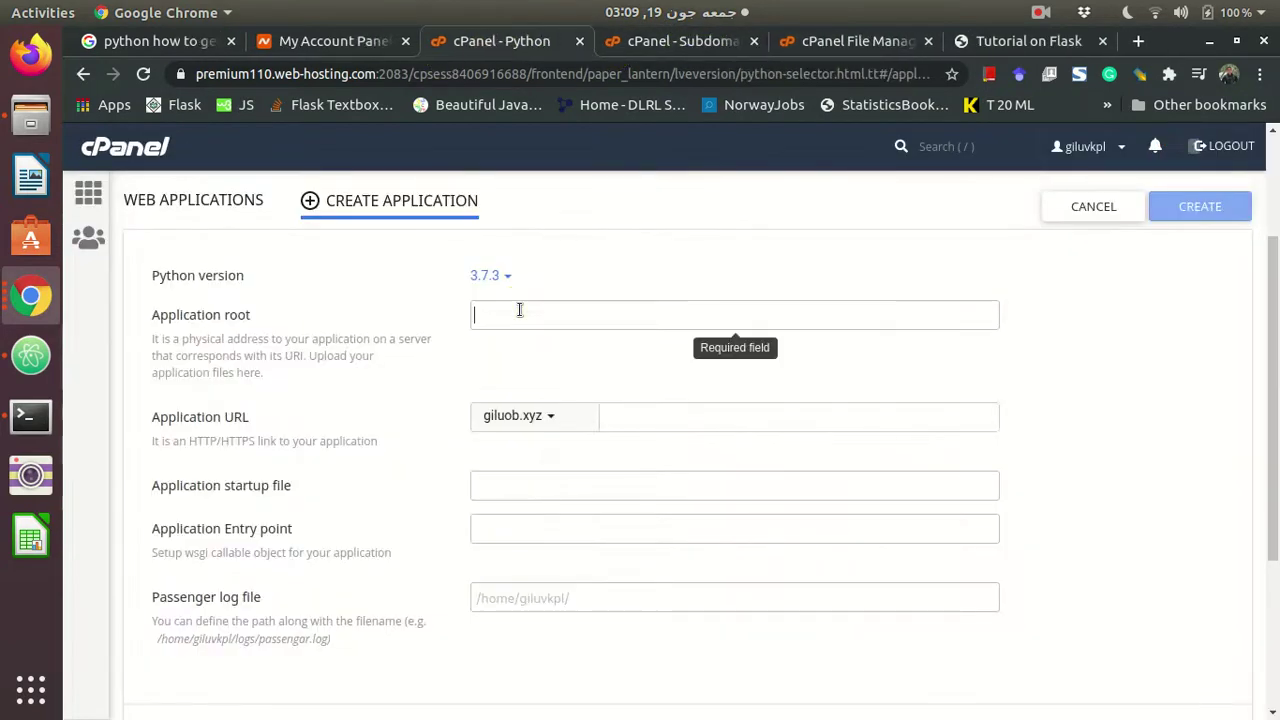
text(myapp)
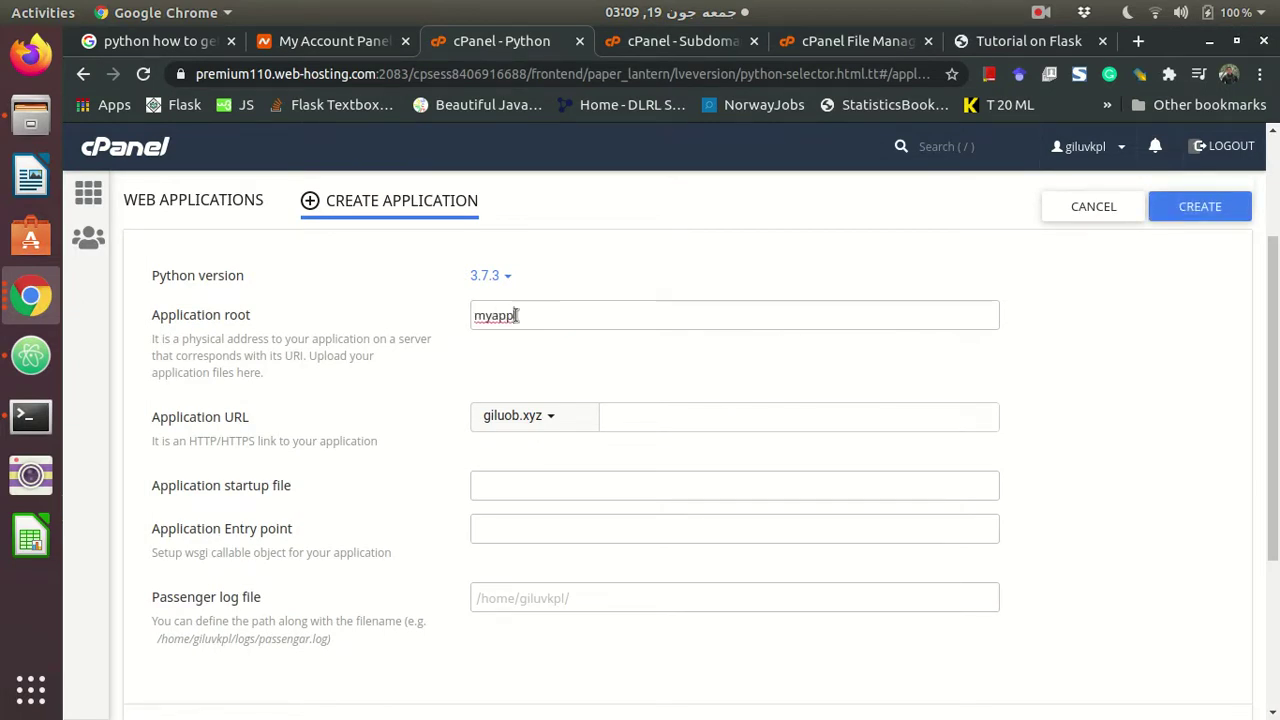
Recheck the subdomain list and hosted files, then return to the new application form.
click(672, 42)
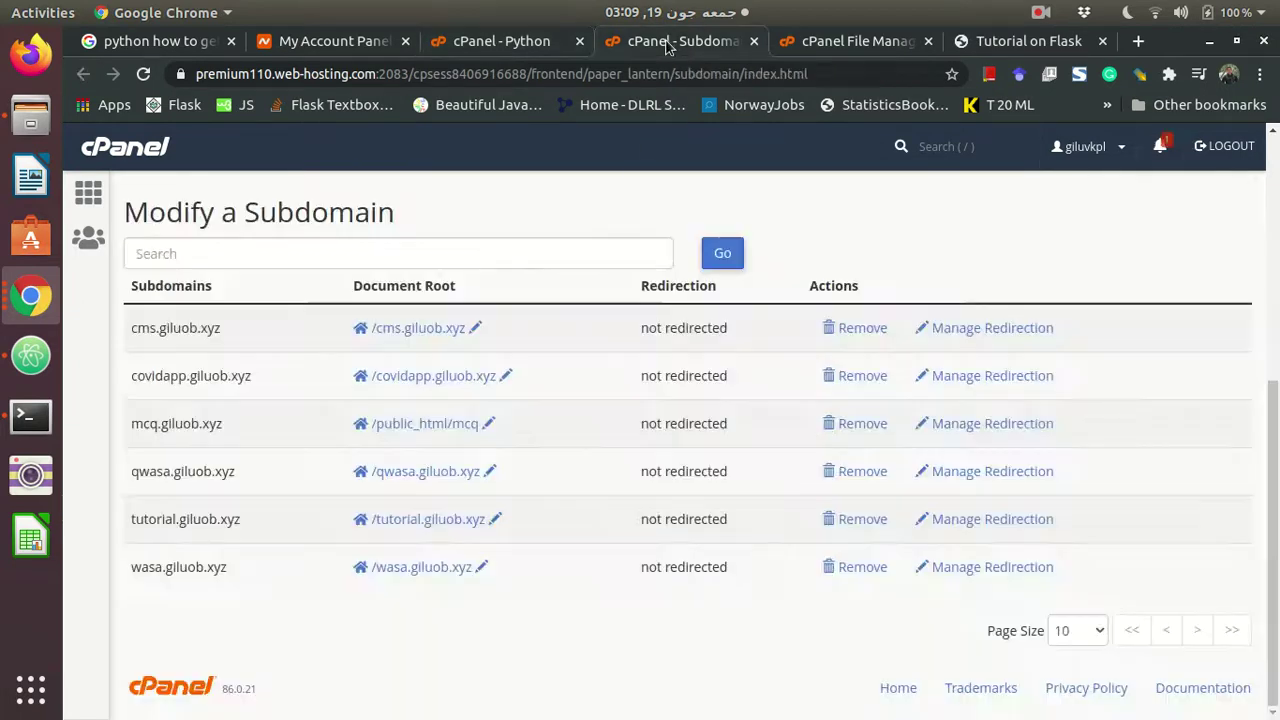
click(862, 41)
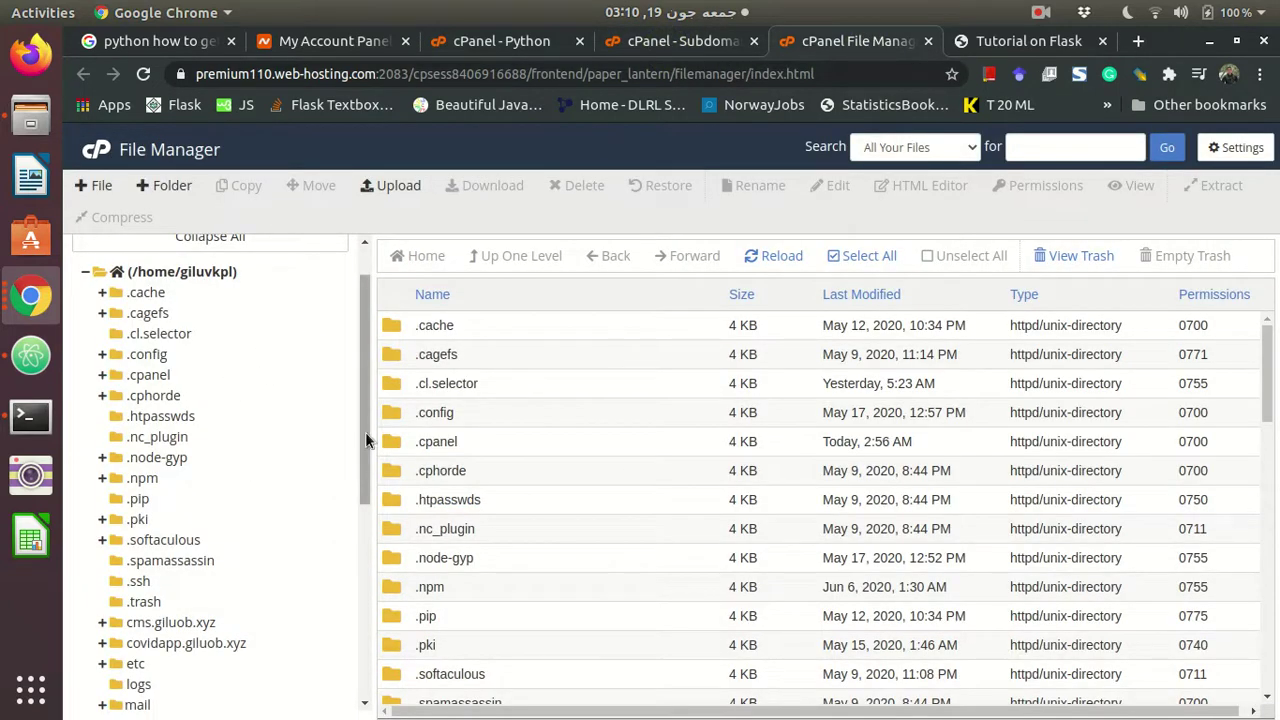
click(683, 45)
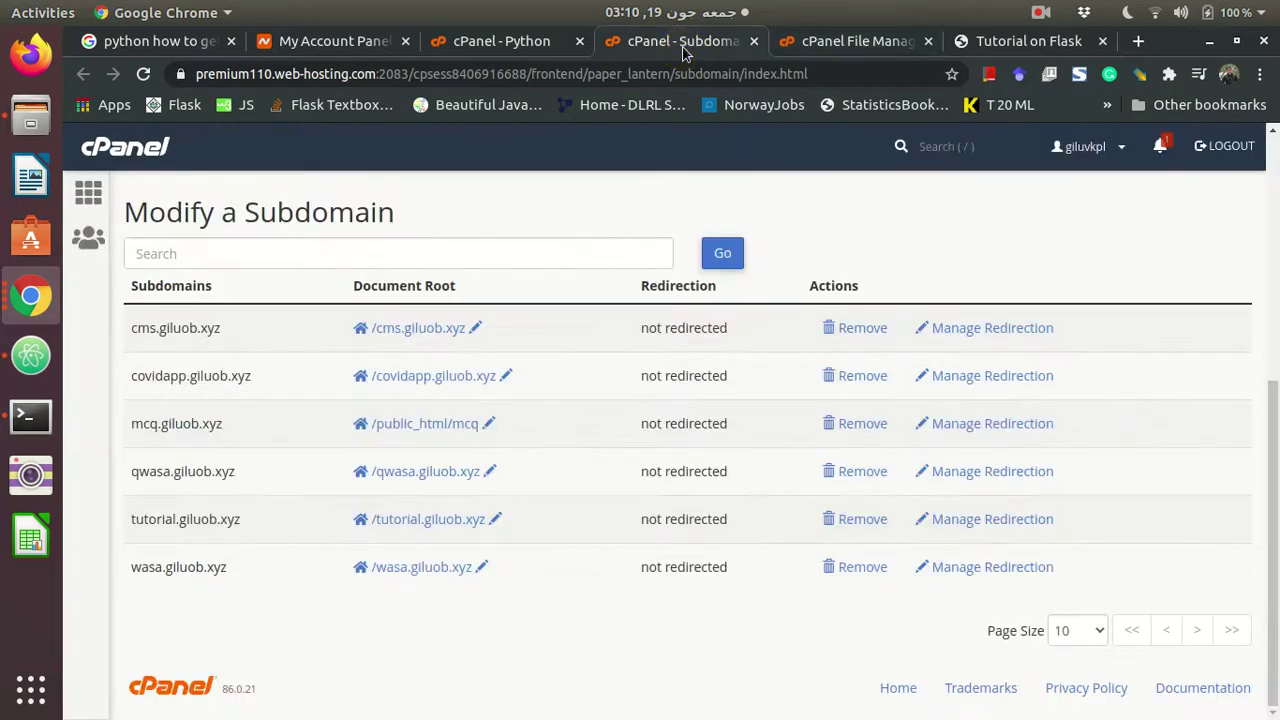
click(505, 45)
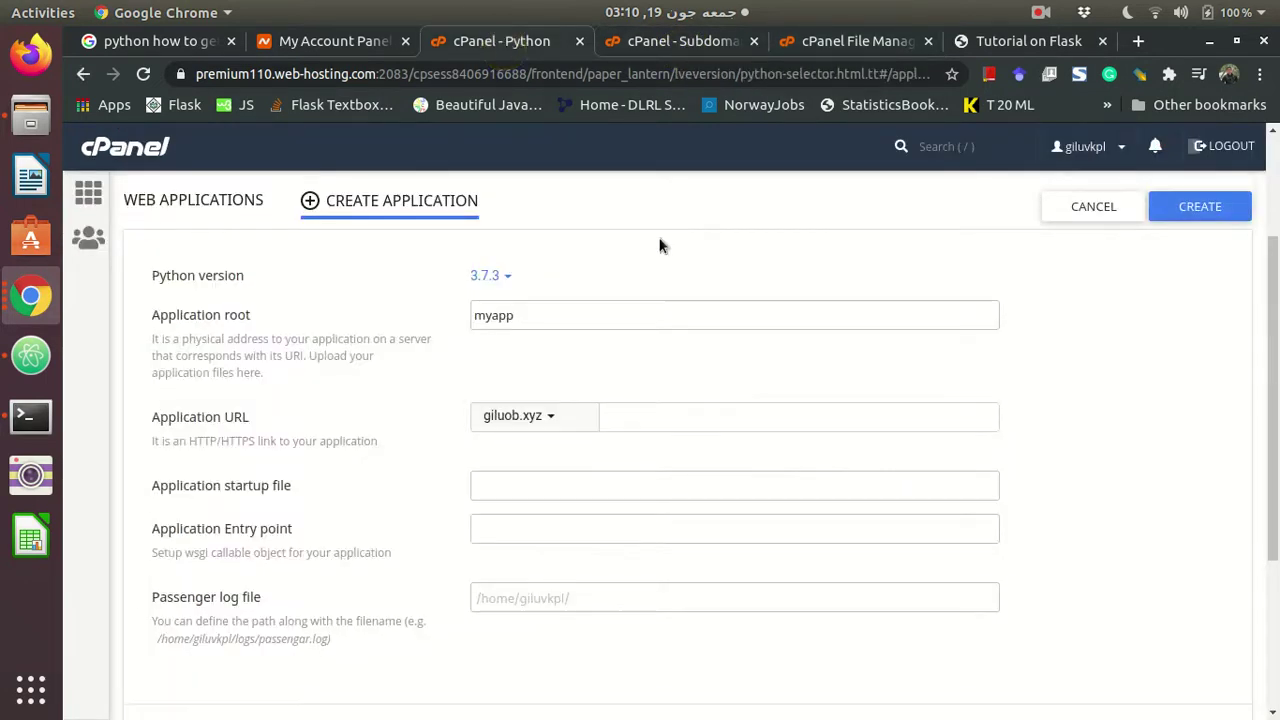
Choose tutorial.giluob.xyz as the domain for the application URL.
click(571, 422)
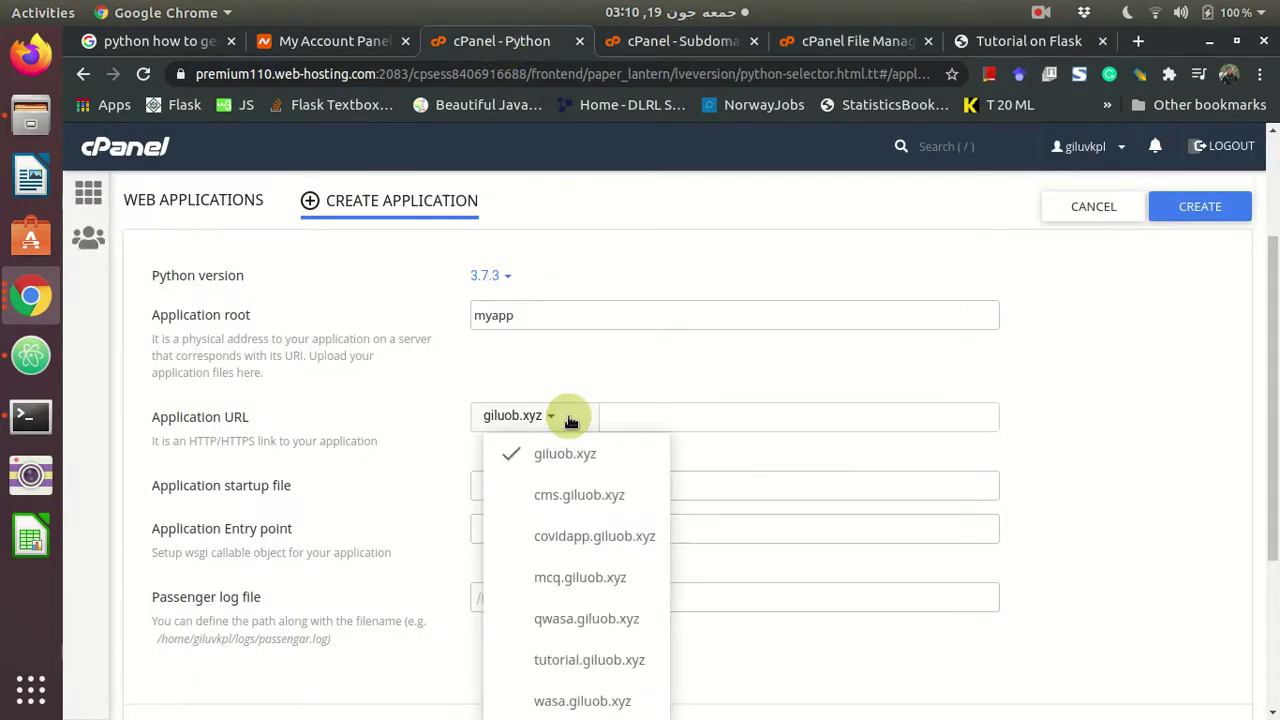
scroll(369, 520, down, 1)
scroll(369, 517, down, 1)
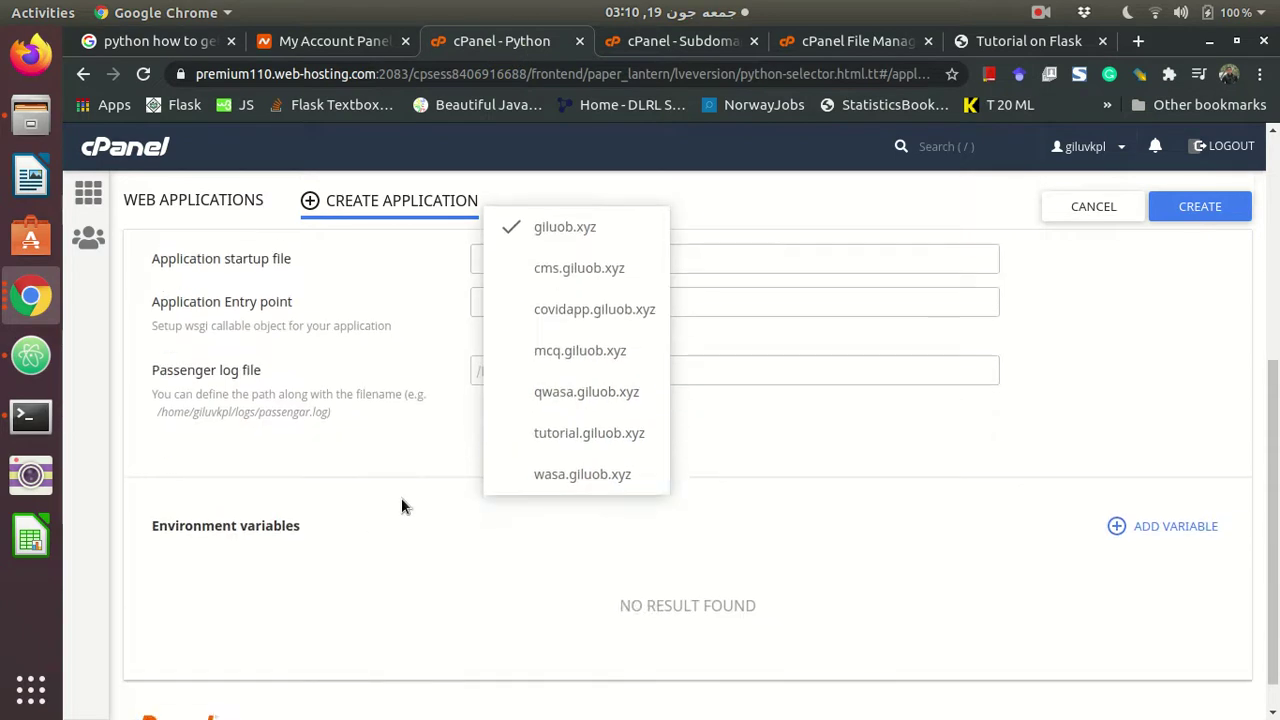
click(557, 430)
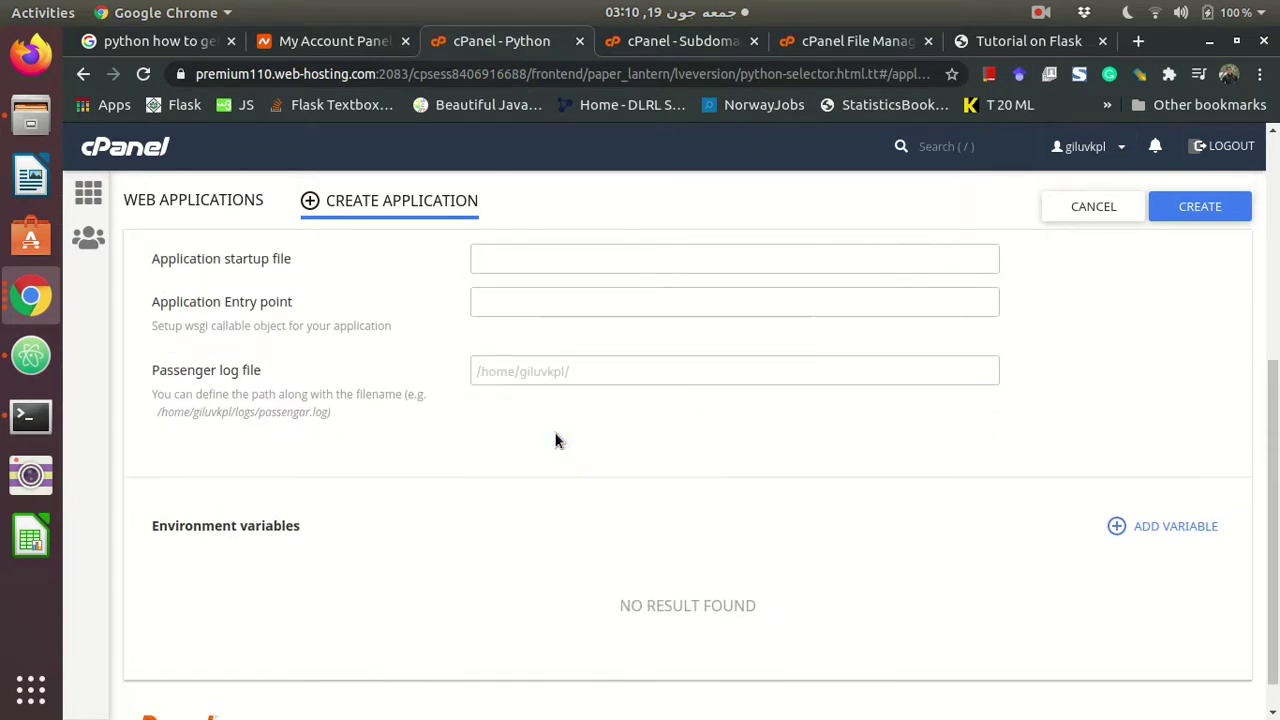
scroll(557, 441, up, 3)
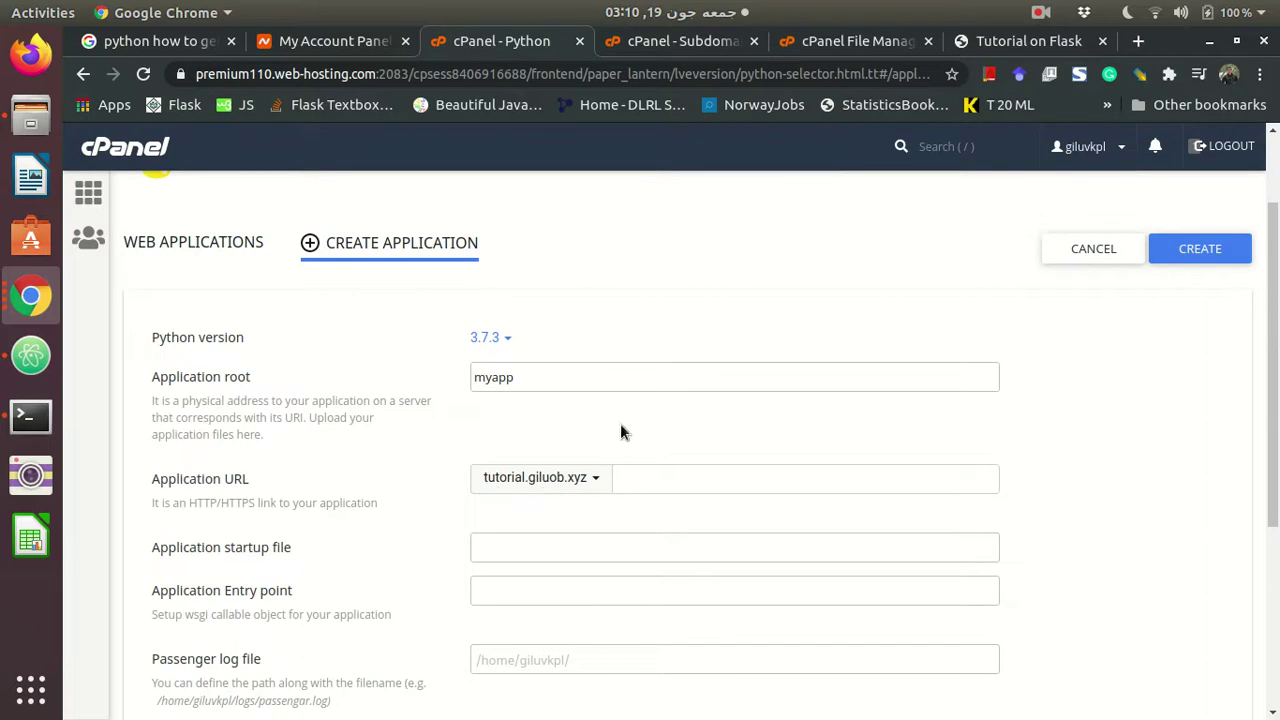
scroll(620, 432, down, 1)
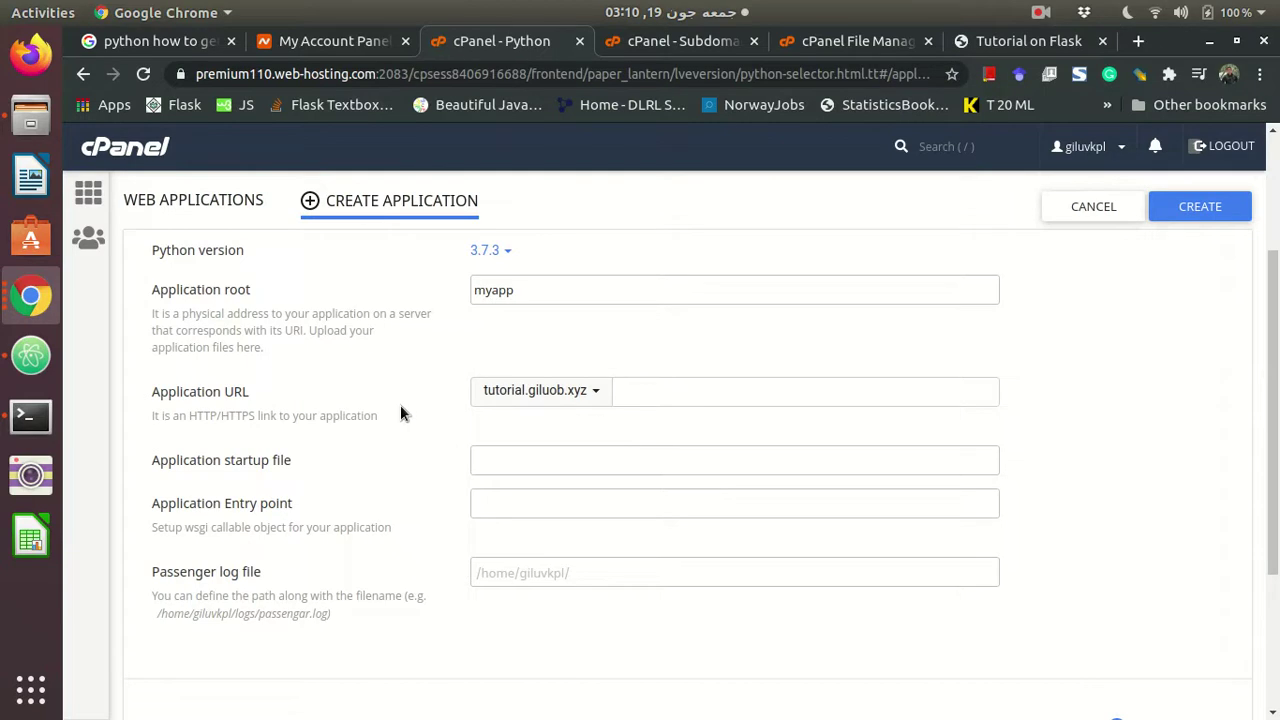
scroll(400, 413, down, 1)
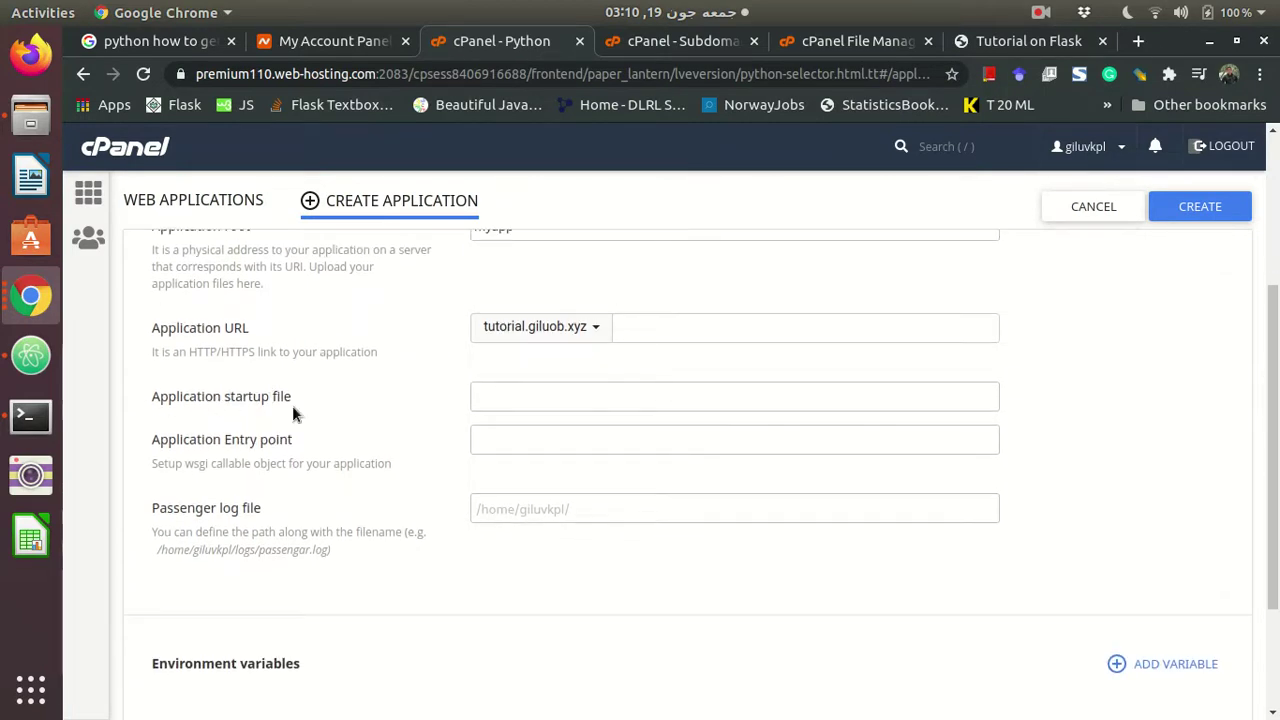
click(19, 118)
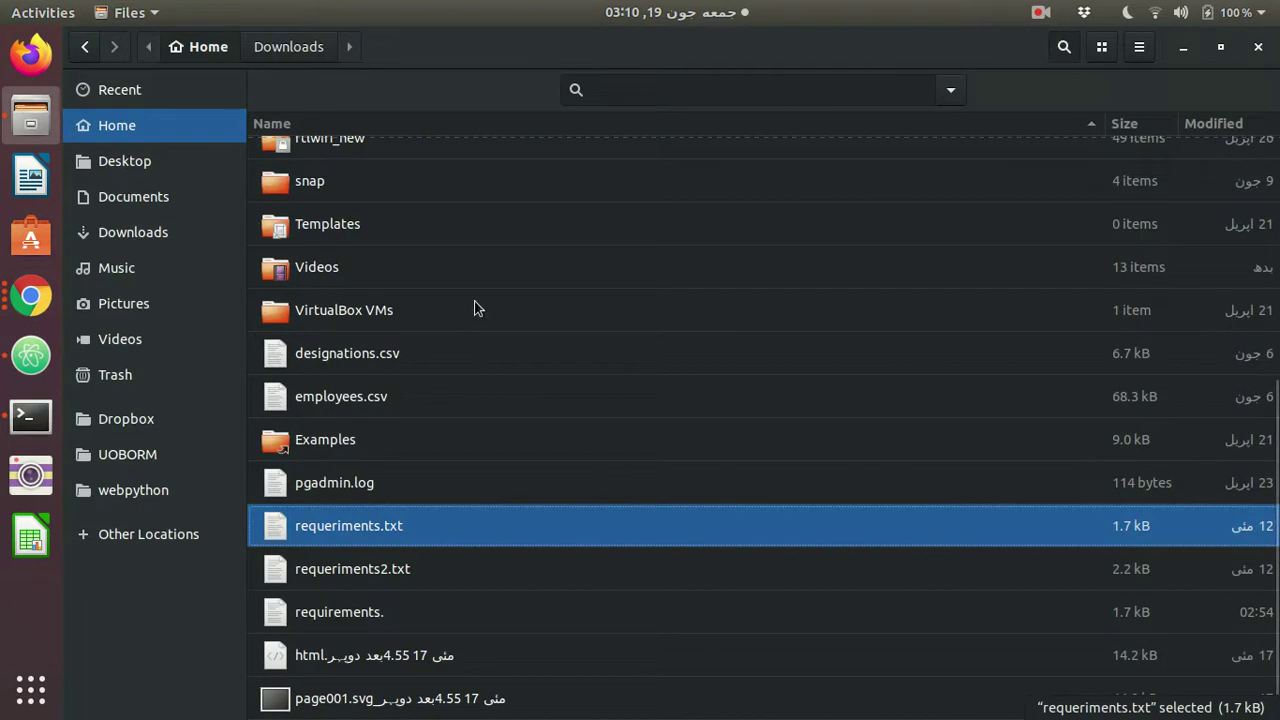
Look through the Dropbox and UOBORM folders in Files.
scroll(480, 365, up, 5)
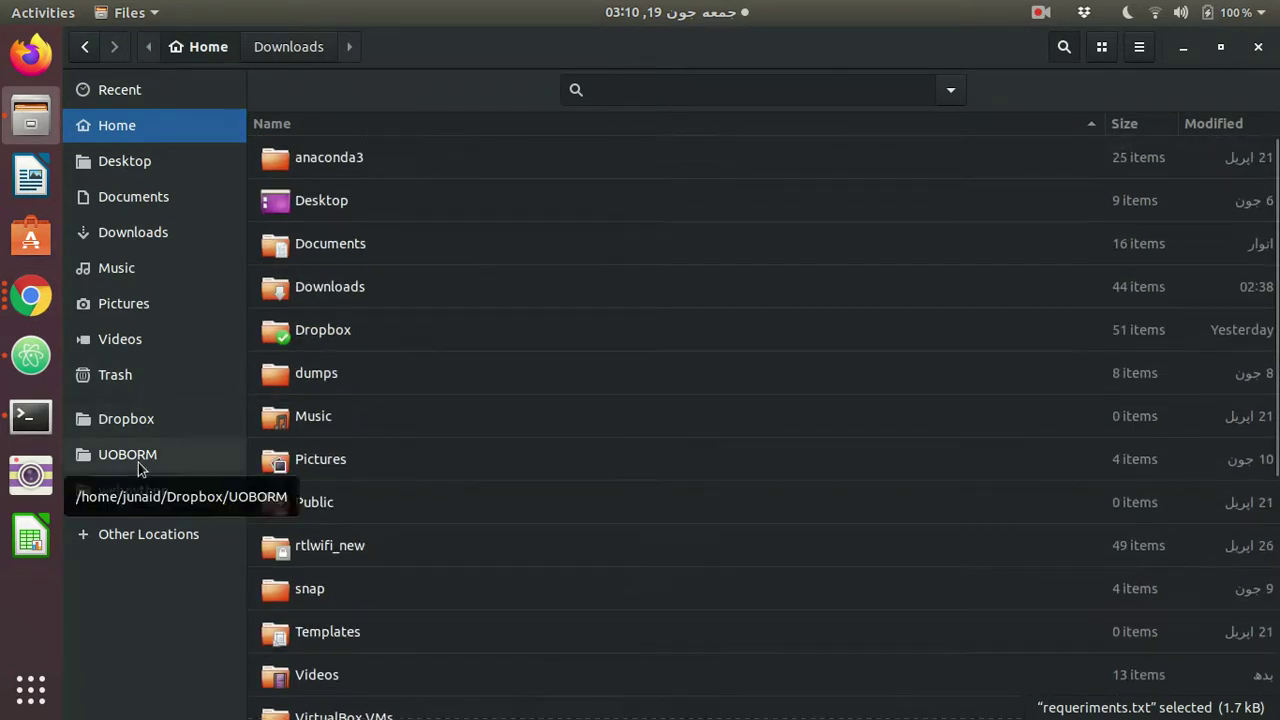
click(143, 425)
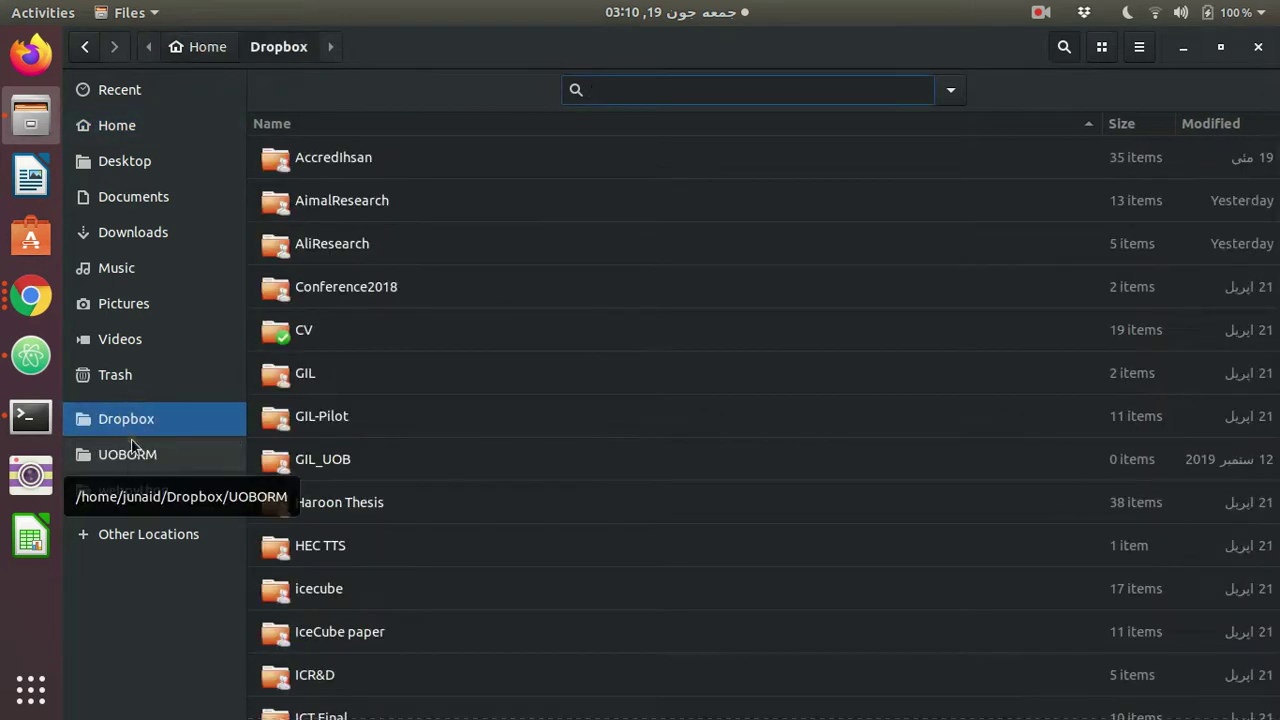
click(130, 466)
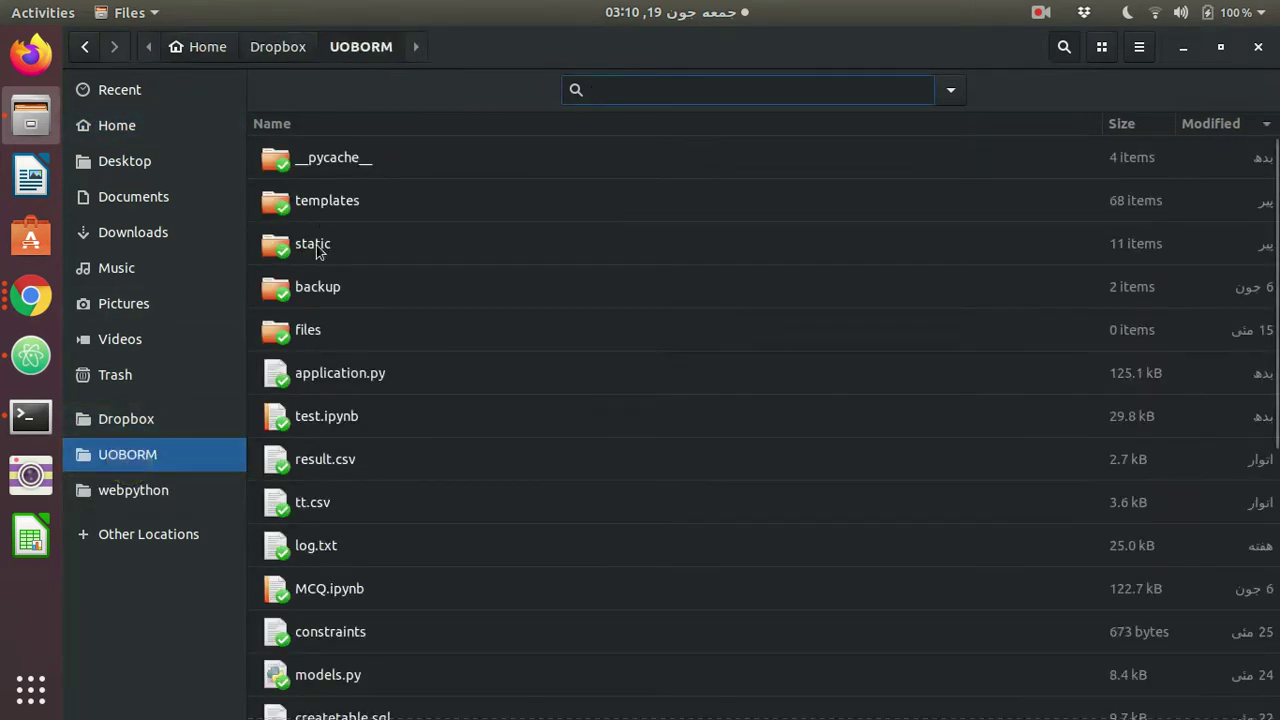
Open Downloads › webpython › 1Flask › routes1, then switch to Atom showing its index.html.
click(154, 240)
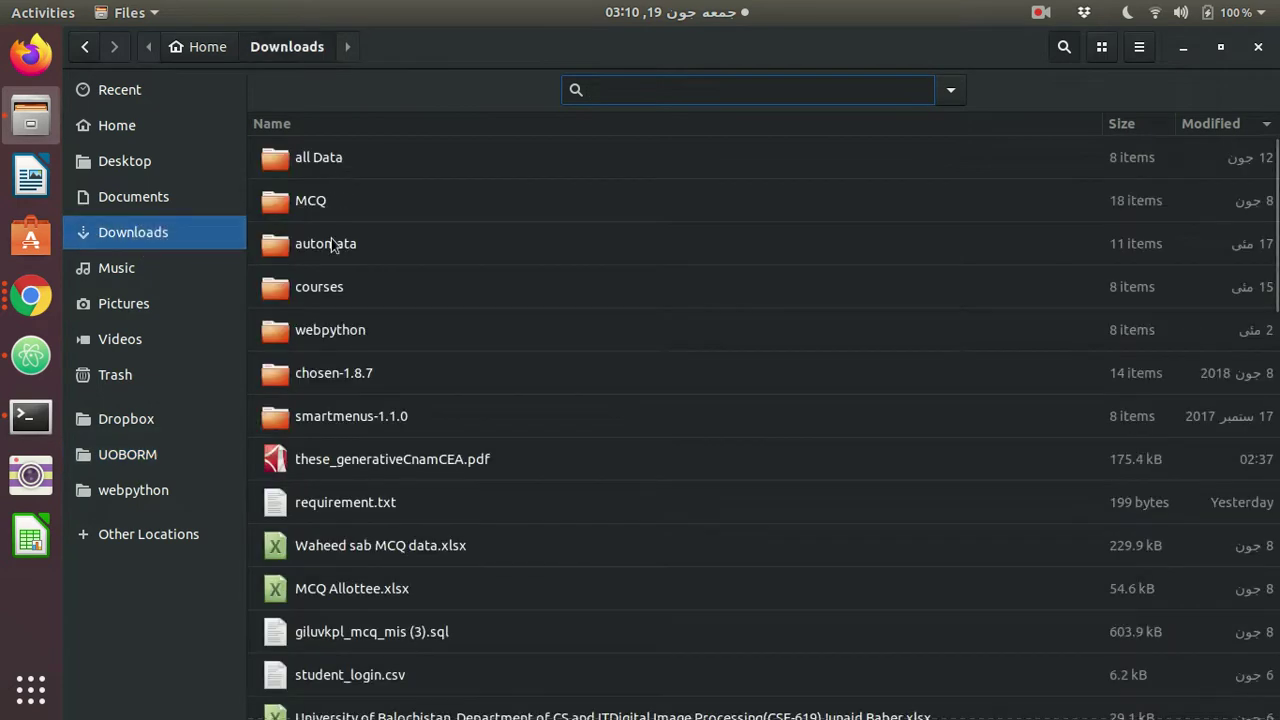
double_click(333, 337)
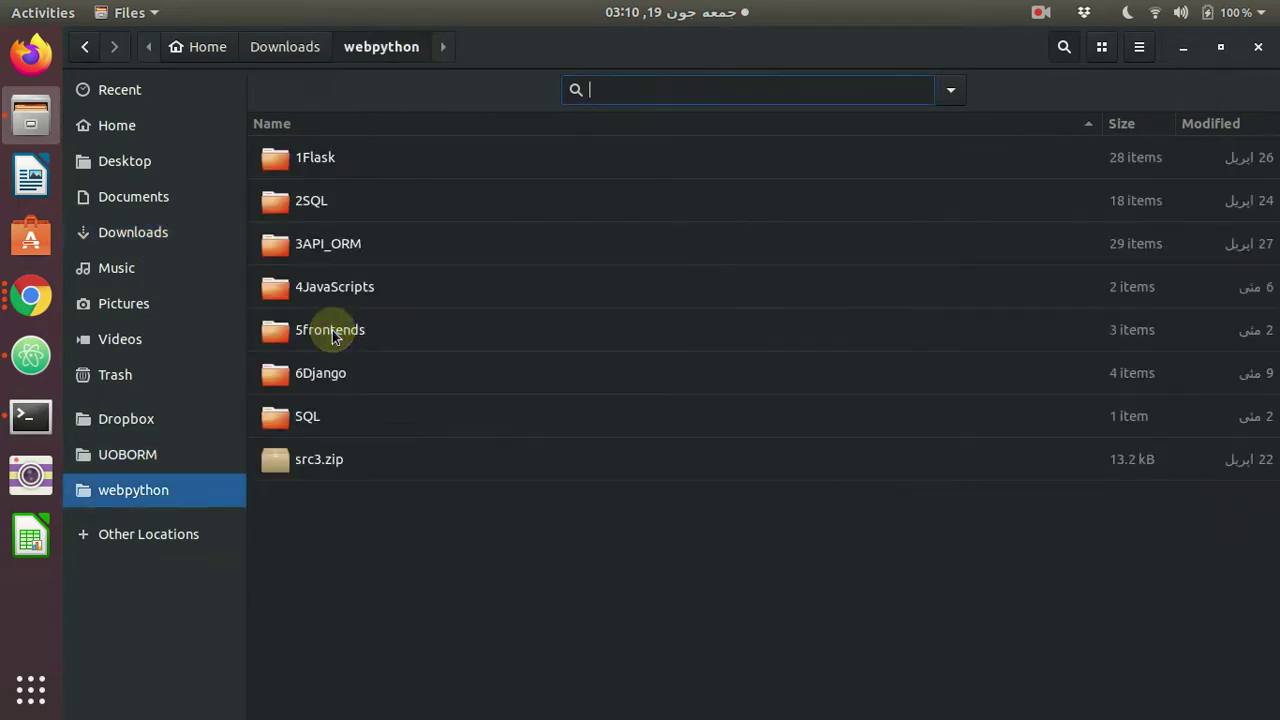
click(303, 164)
double_click(303, 164)
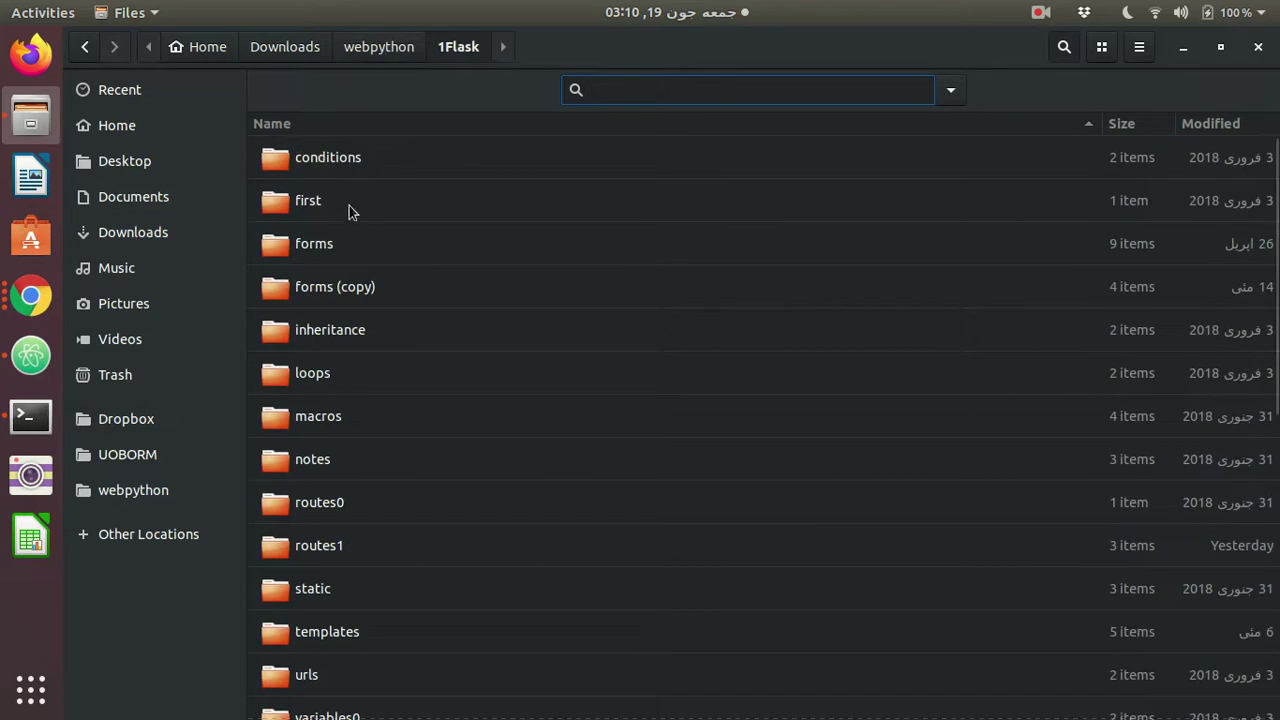
double_click(320, 550)
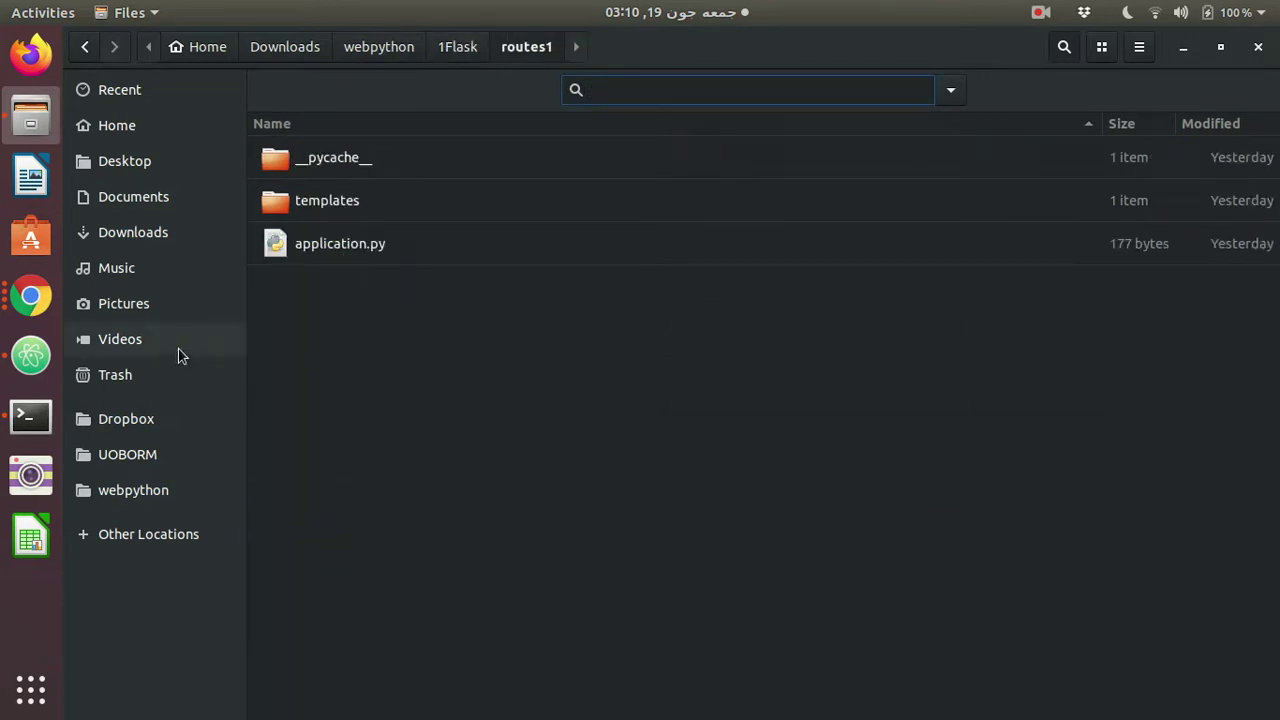
click(30, 356)
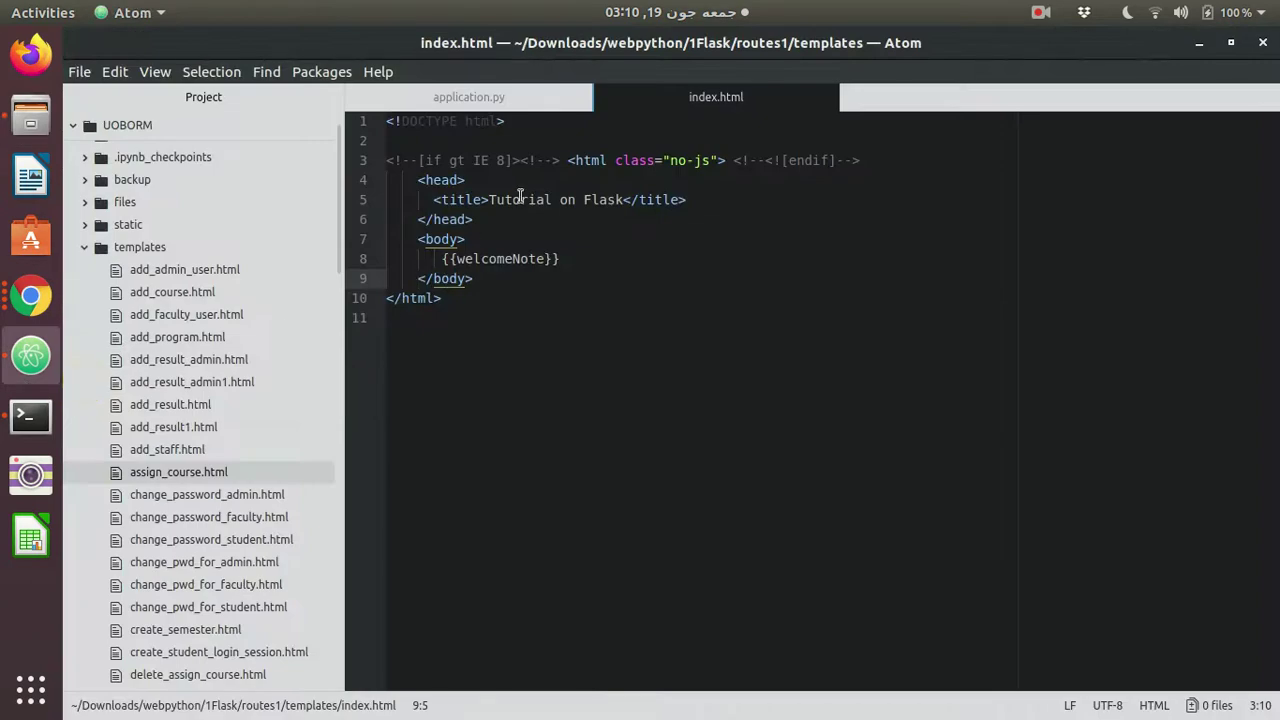
Review application.py's Flask index route and the index.html template in Atom.
click(478, 96)
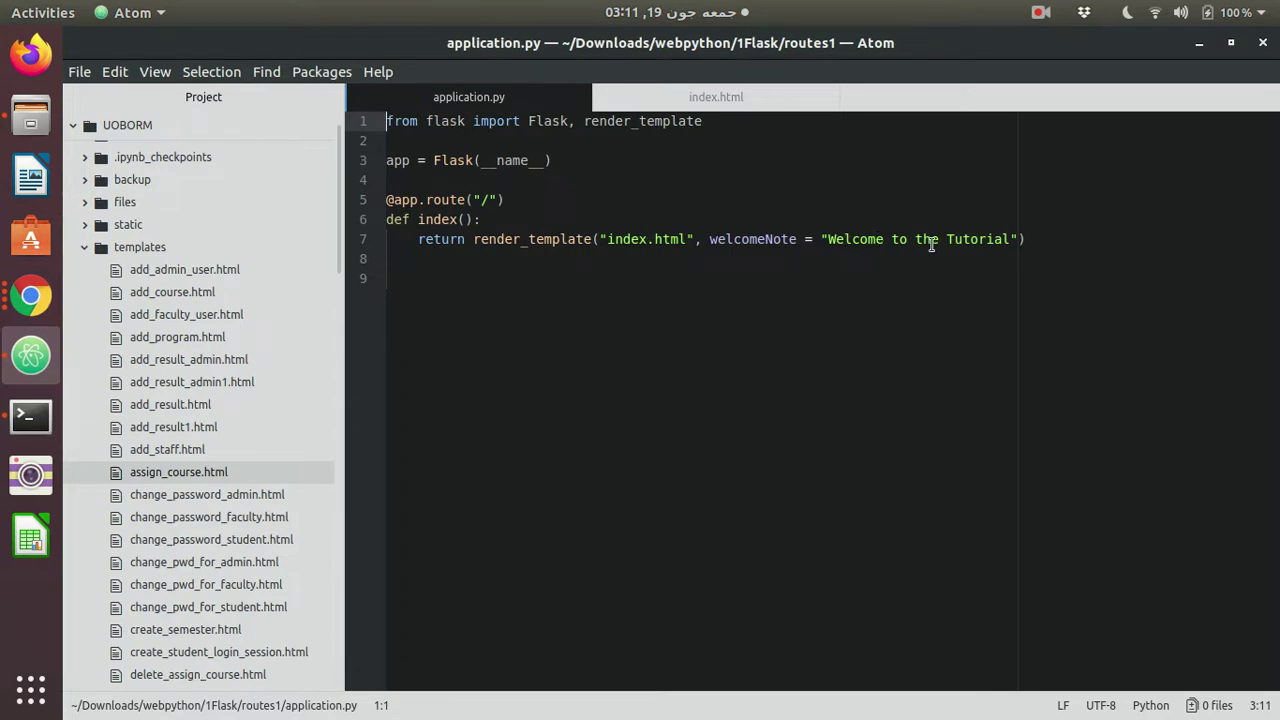
click(720, 99)
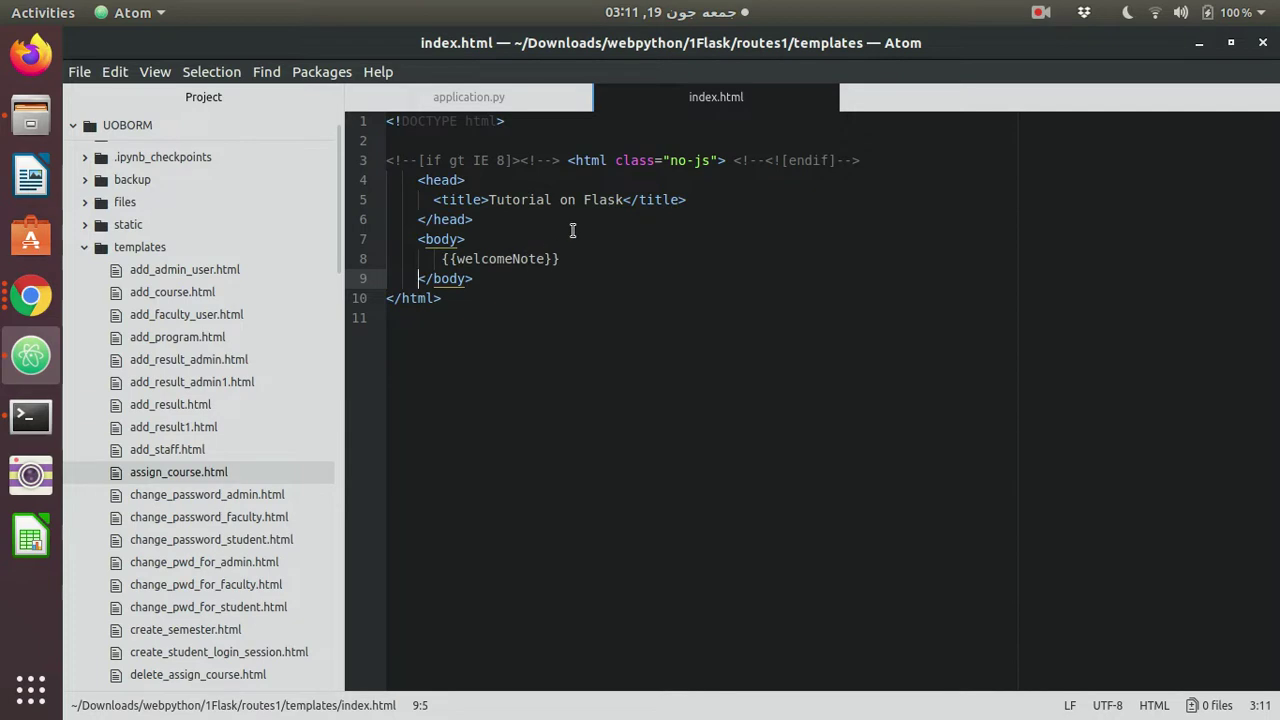
click(467, 97)
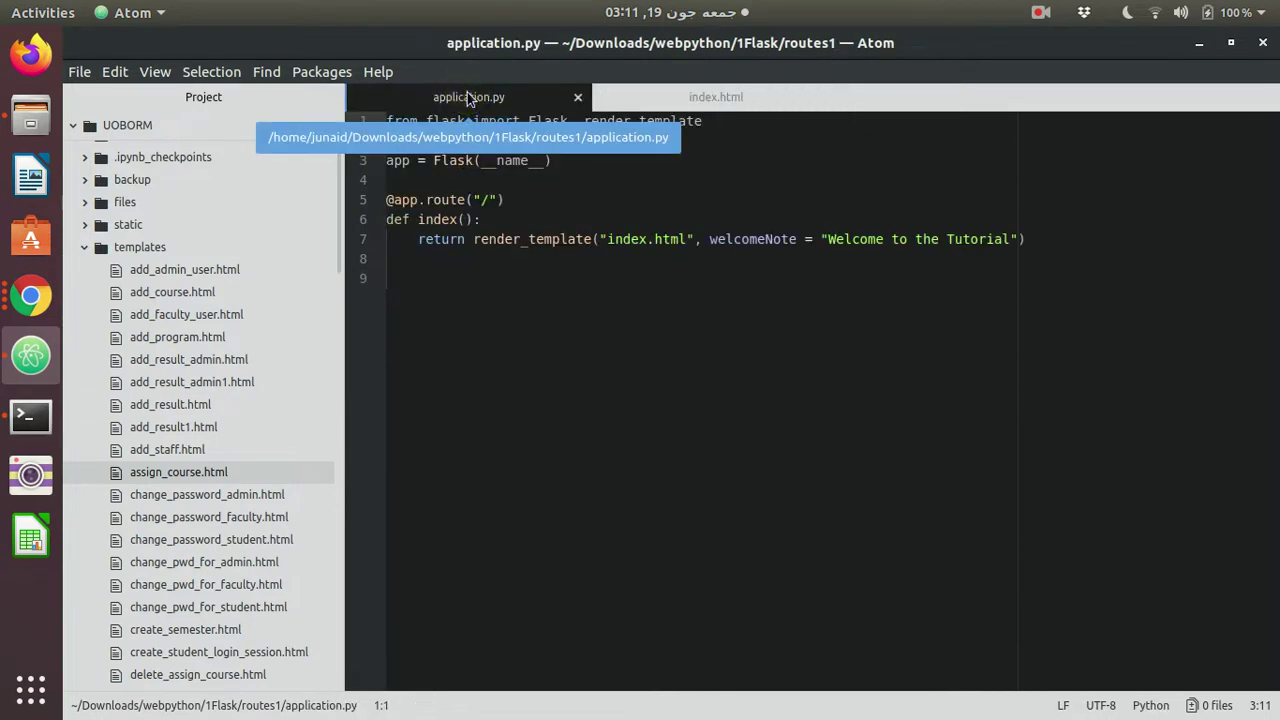
Return to Chrome and select the cPanel Application startup file field.
key(alt+Tab)
key(alt+Tab)
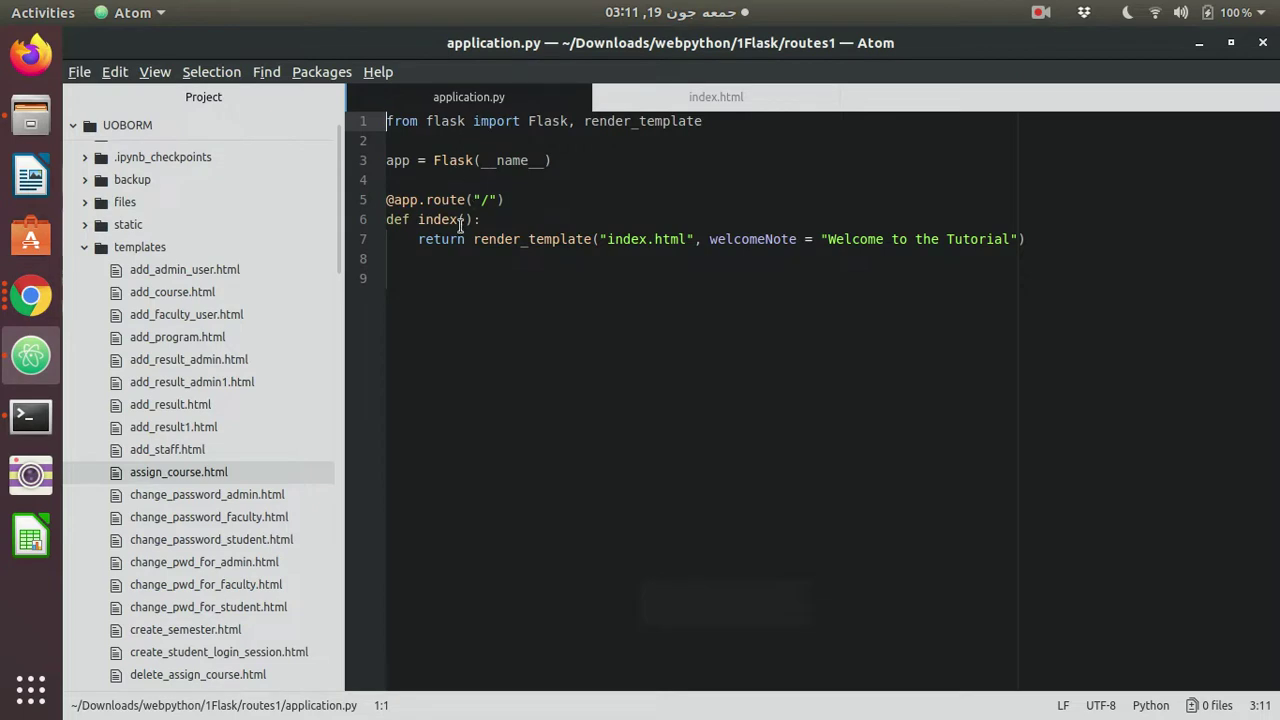
key(alt+Tab)
key(alt+Tab)
key(alt+Tab)
key(alt+Tab)
click(503, 395)
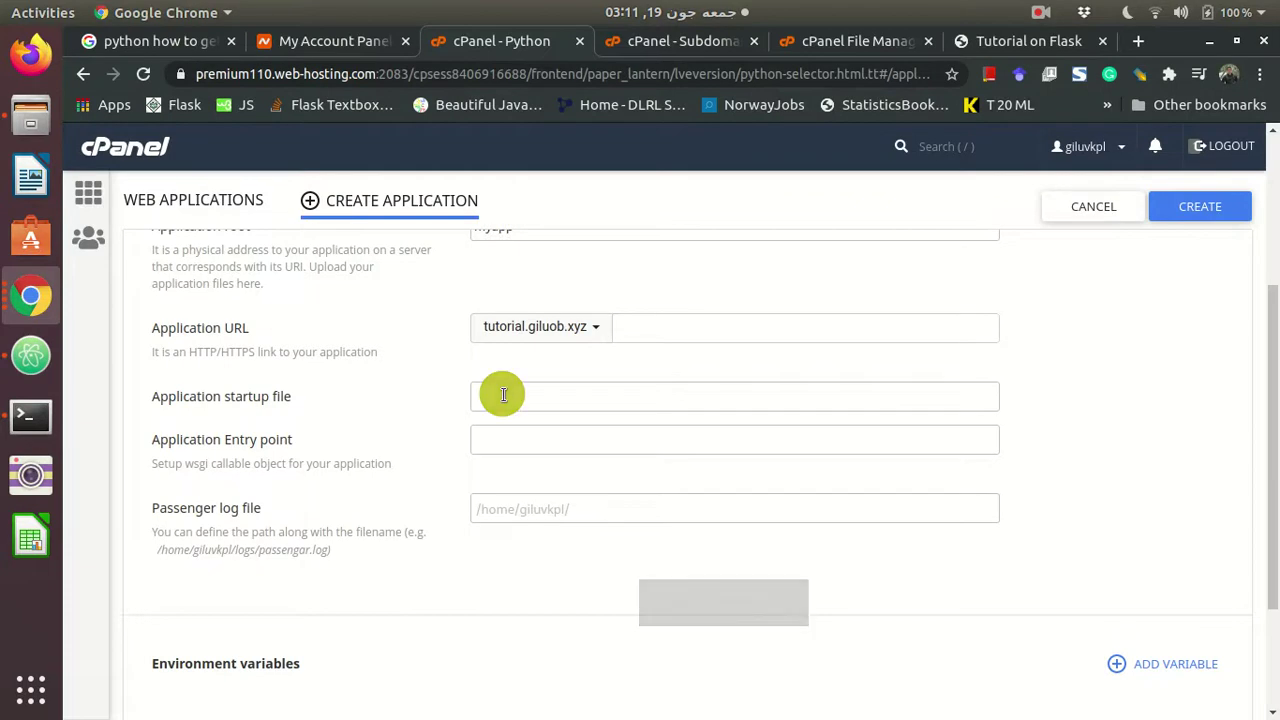
Enter application.py as the new app's Application startup file.
text(ap)
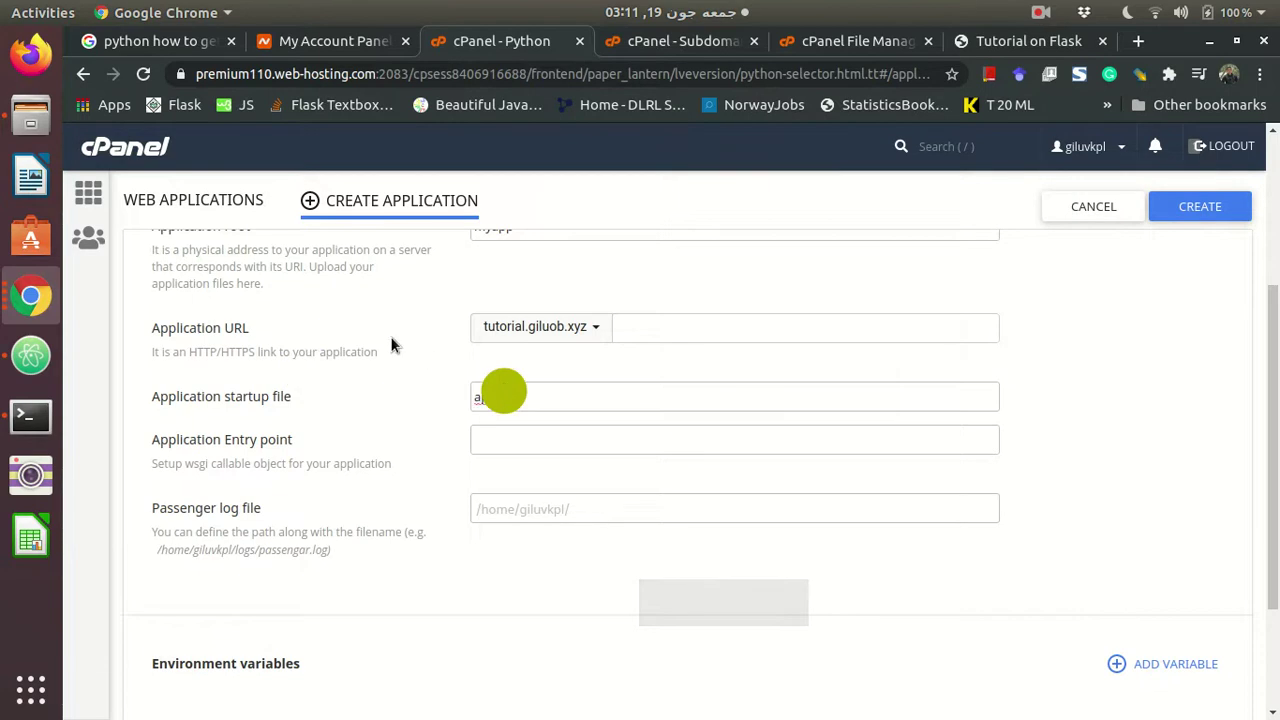
key(shift+Tab)
key(shift+Tab)
key(Tab)
key(Tab)
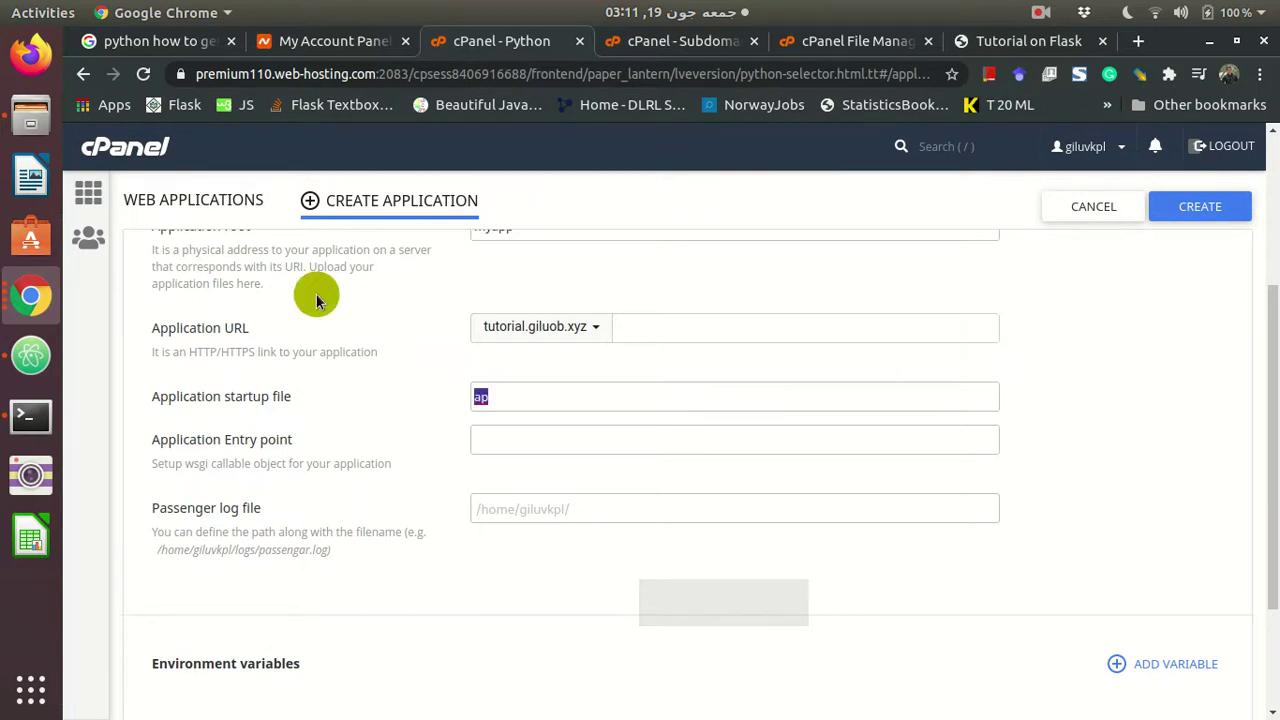
text(application.py)
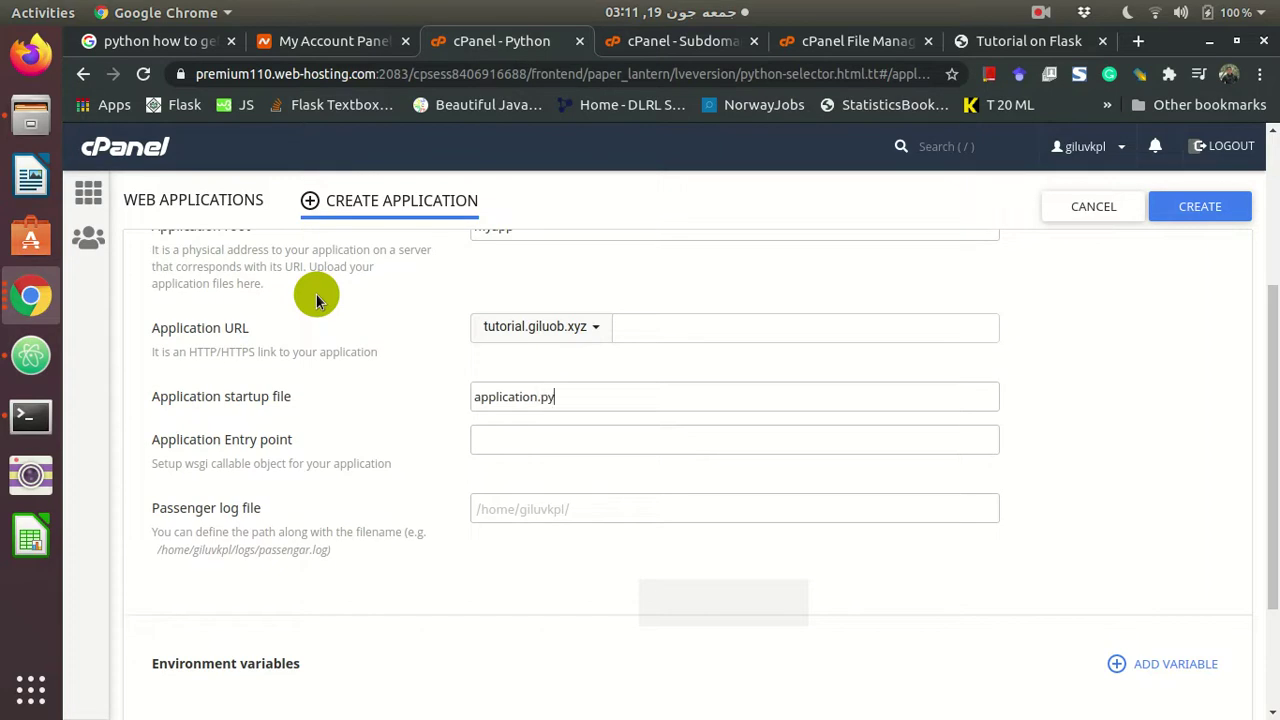
key(Tab)
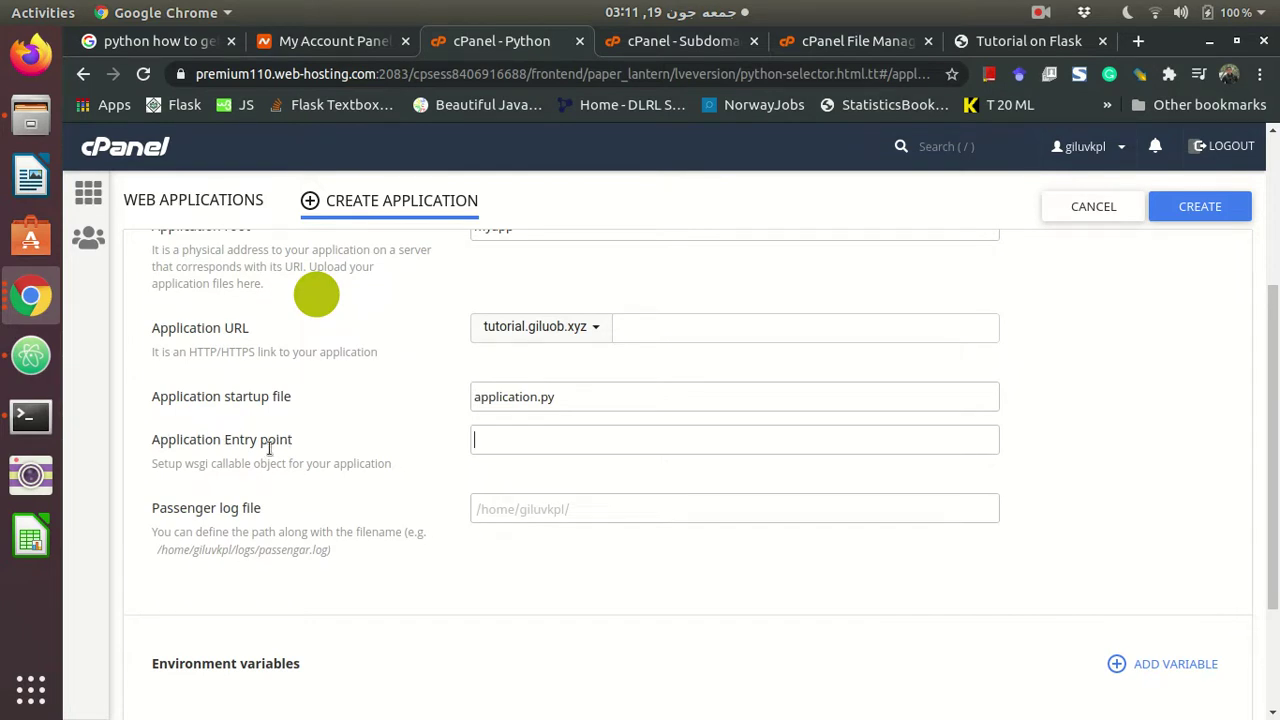
Confirm in Atom that line 3 reads app = Flask(__name__), then return to the cPanel form.
key(alt+Tab)
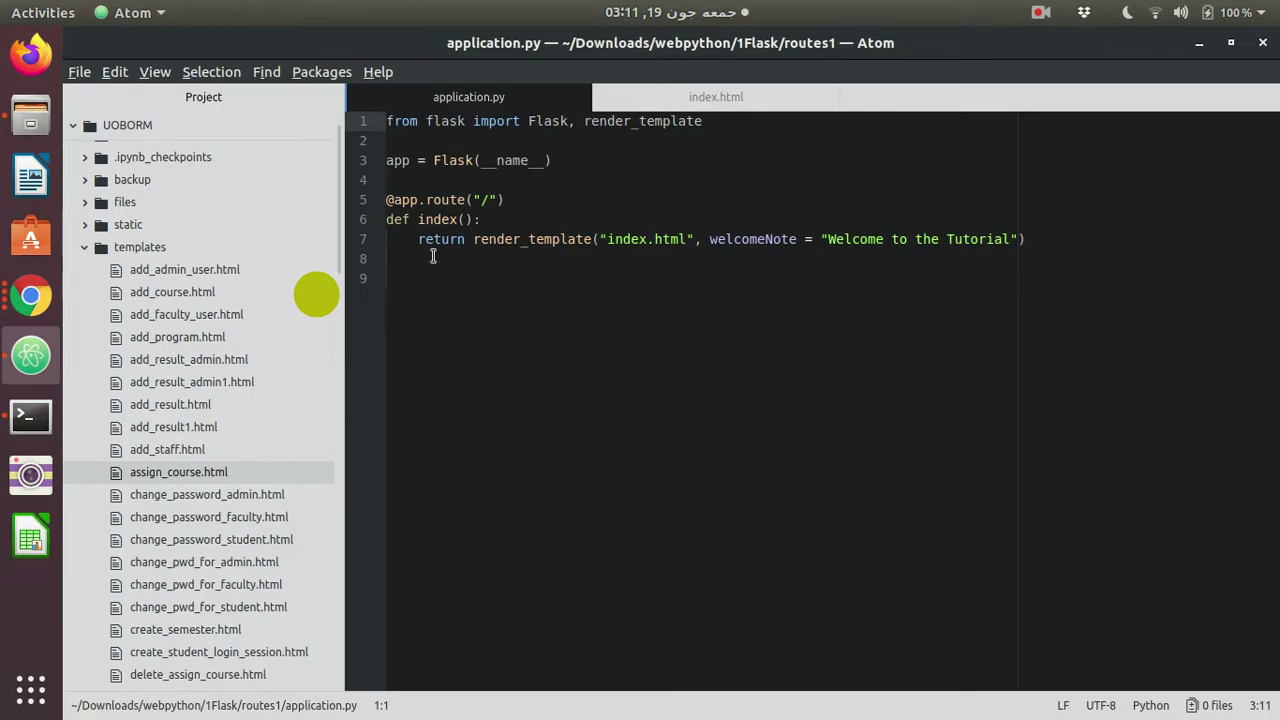
double_click(402, 160)
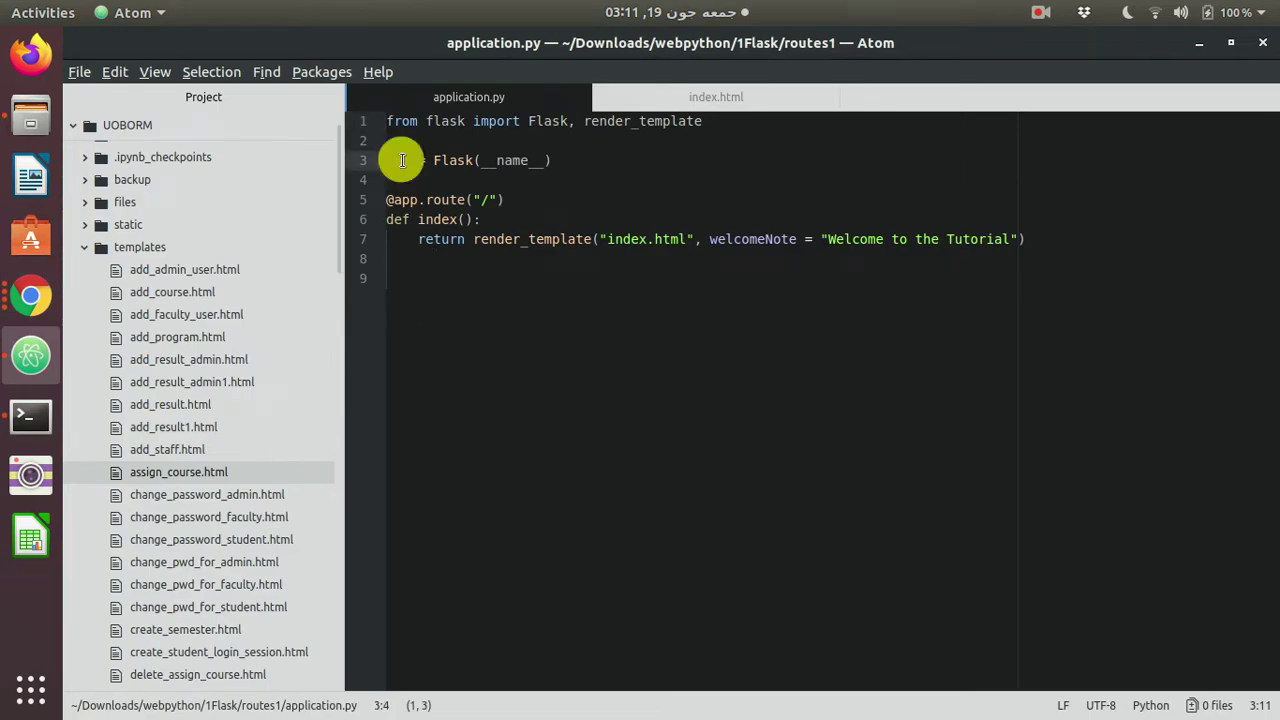
click(576, 165)
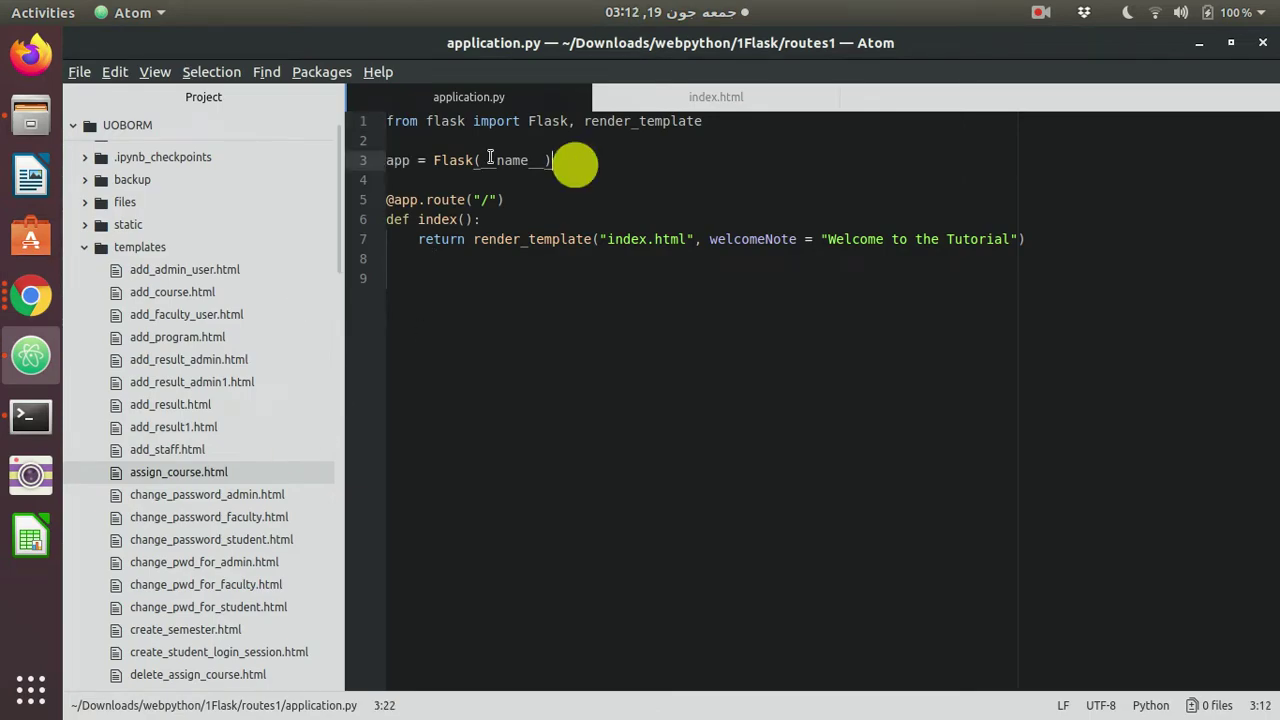
click(410, 163)
key(alt+Tab)
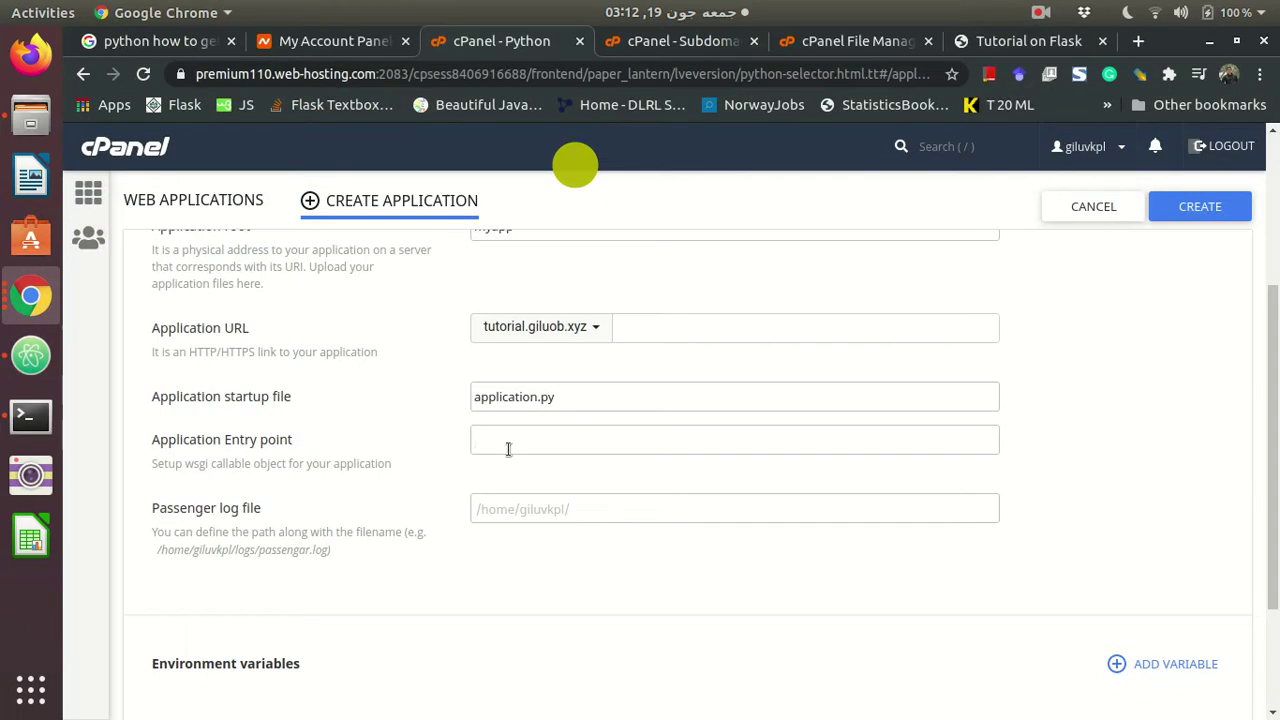
Enter myapp/log.txt after the home path as the Passenger log file.
click(637, 510)
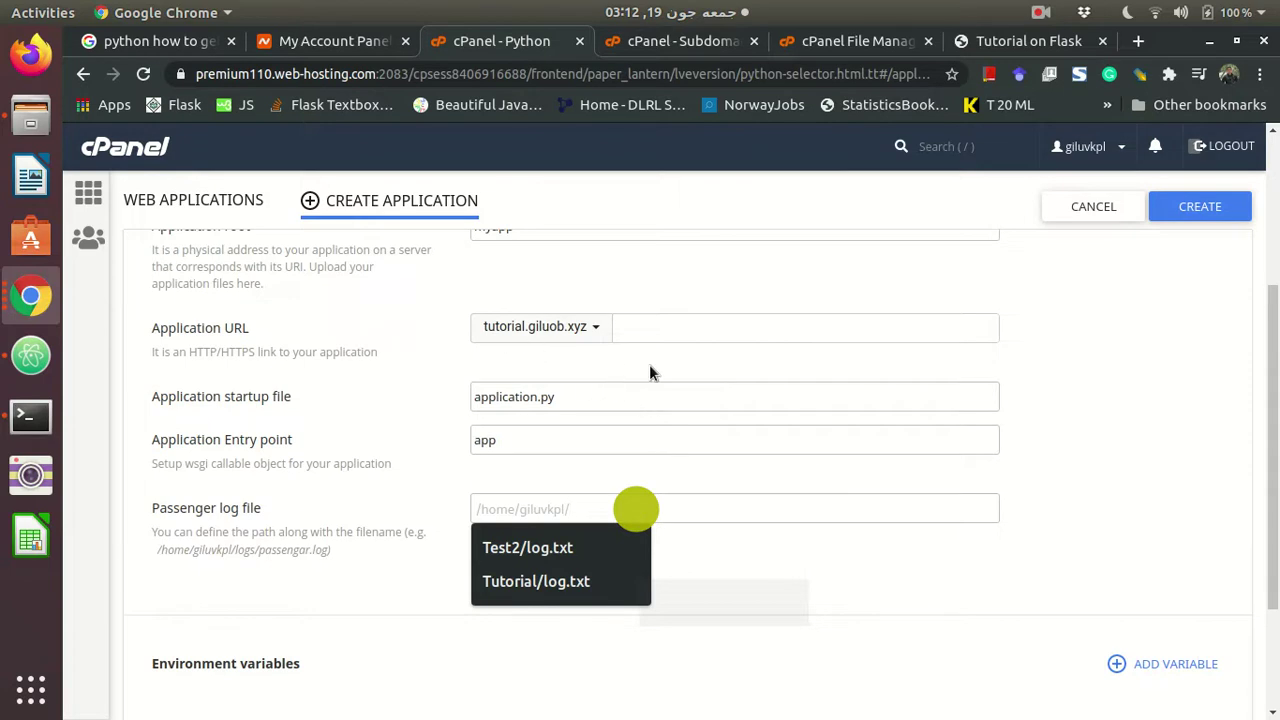
scroll(649, 370, up, 4)
scroll(649, 374, down, 4)
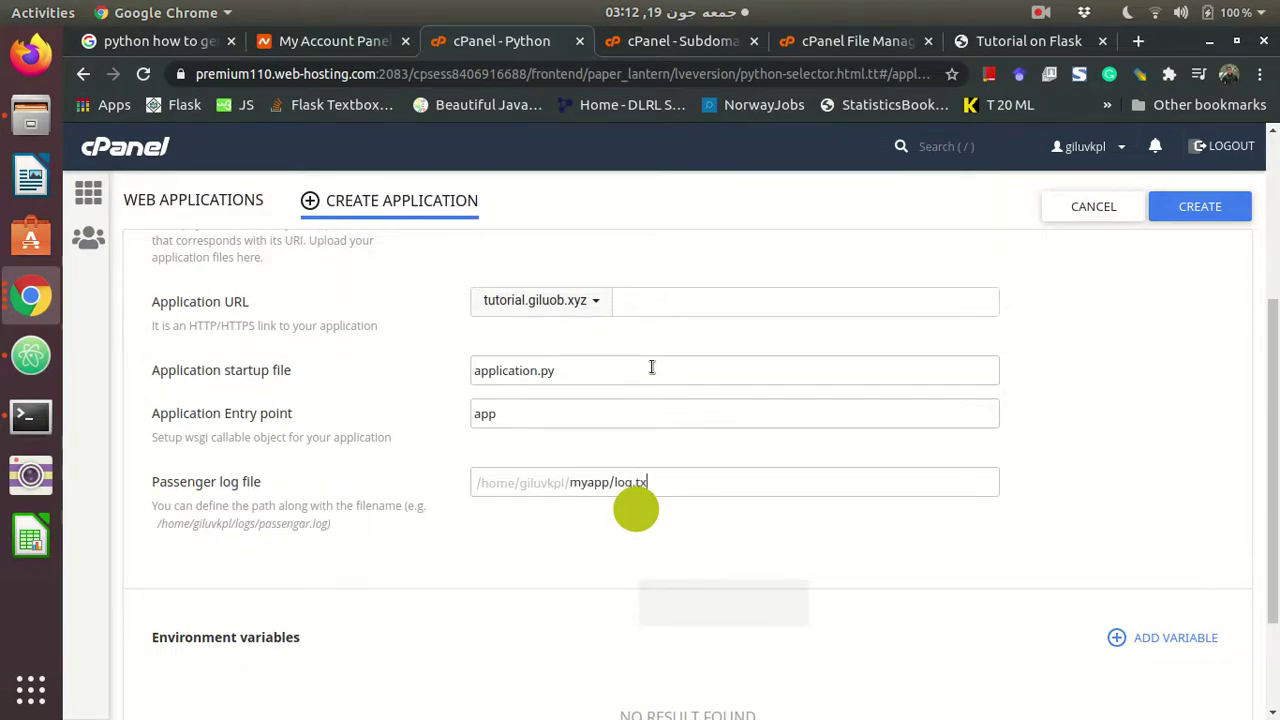
scroll(906, 394, down, 3)
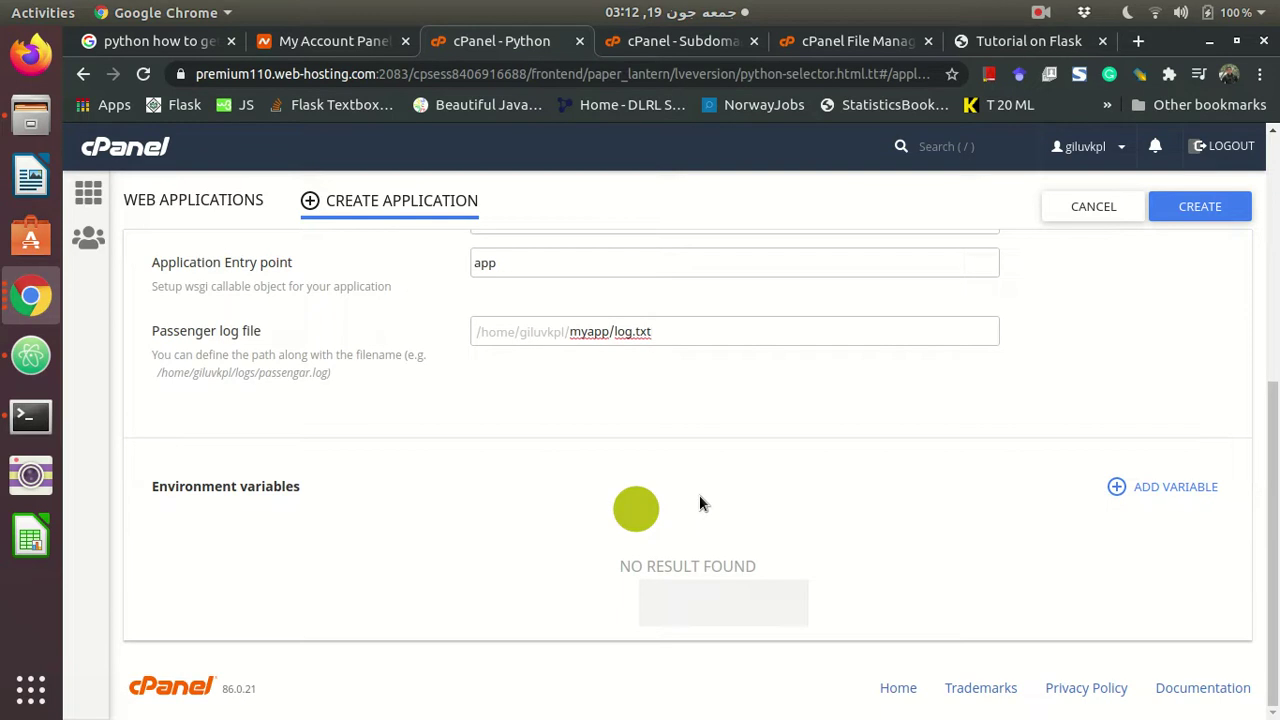
scroll(926, 458, up, 5)
scroll(926, 458, up, 3)
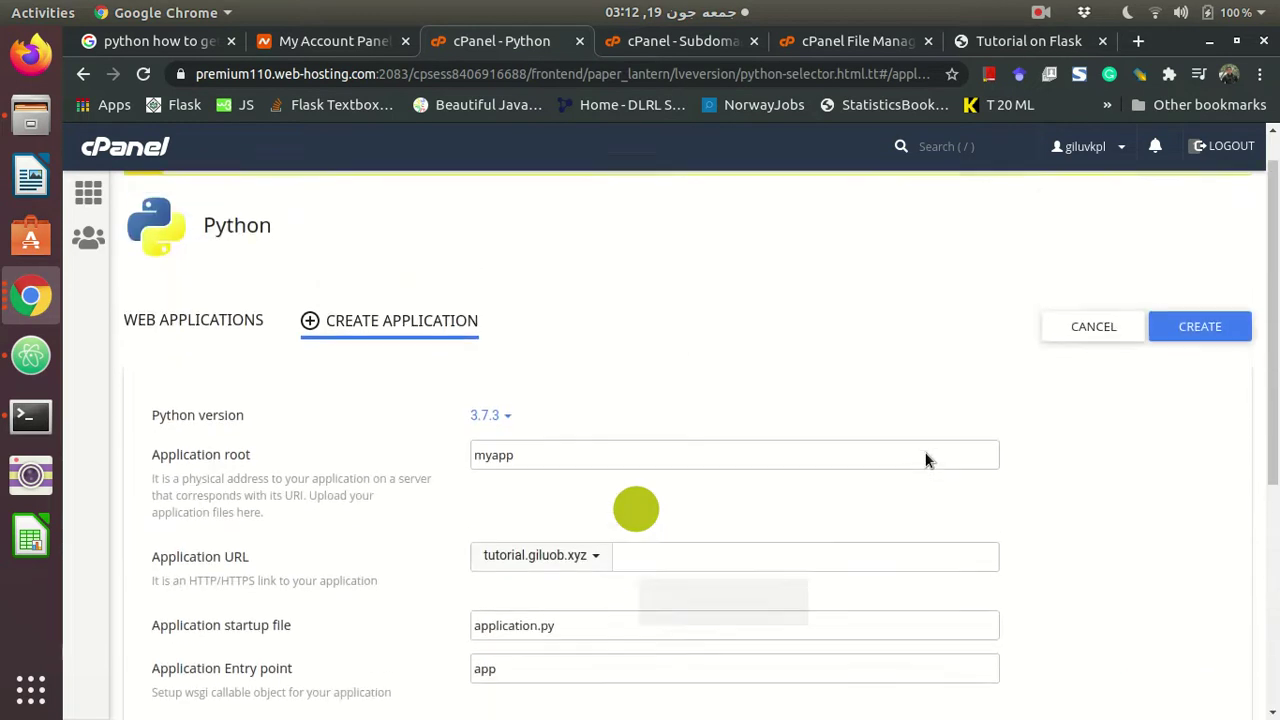
scroll(924, 457, down, 2)
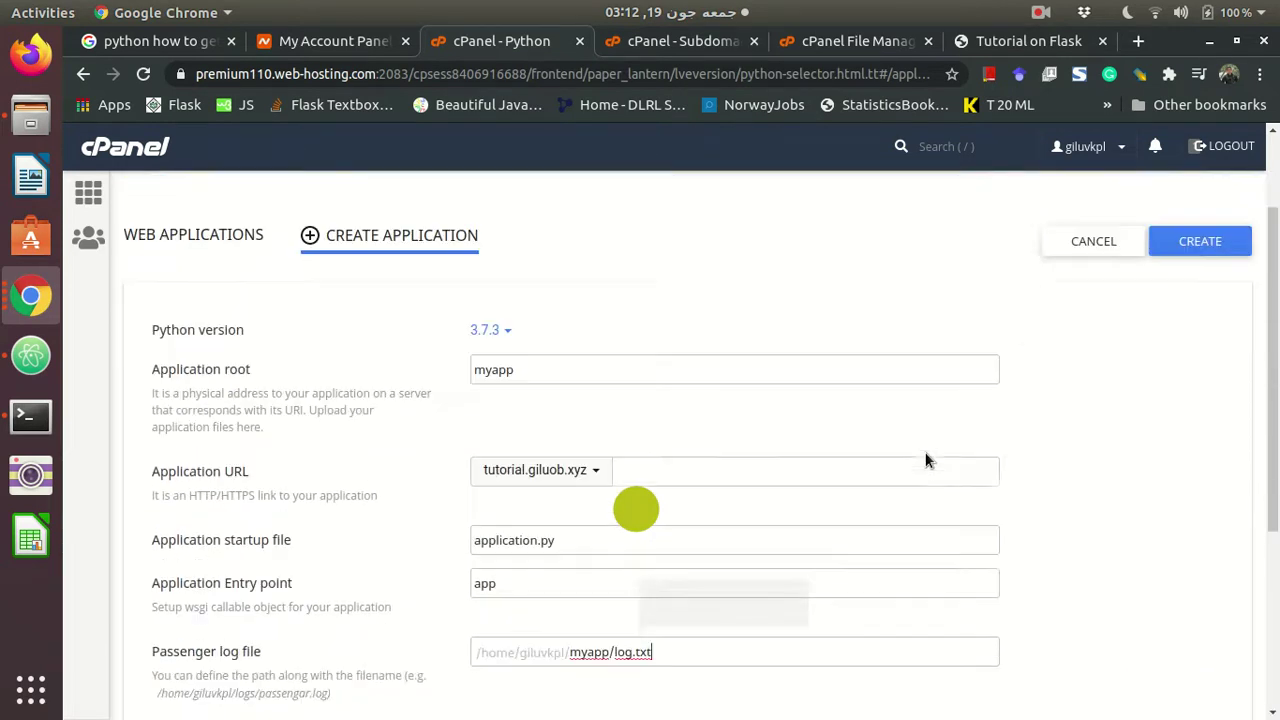
Attempt to create the app, then check File Manager and Subdomains after the 'myapp already used' error.
click(1196, 230)
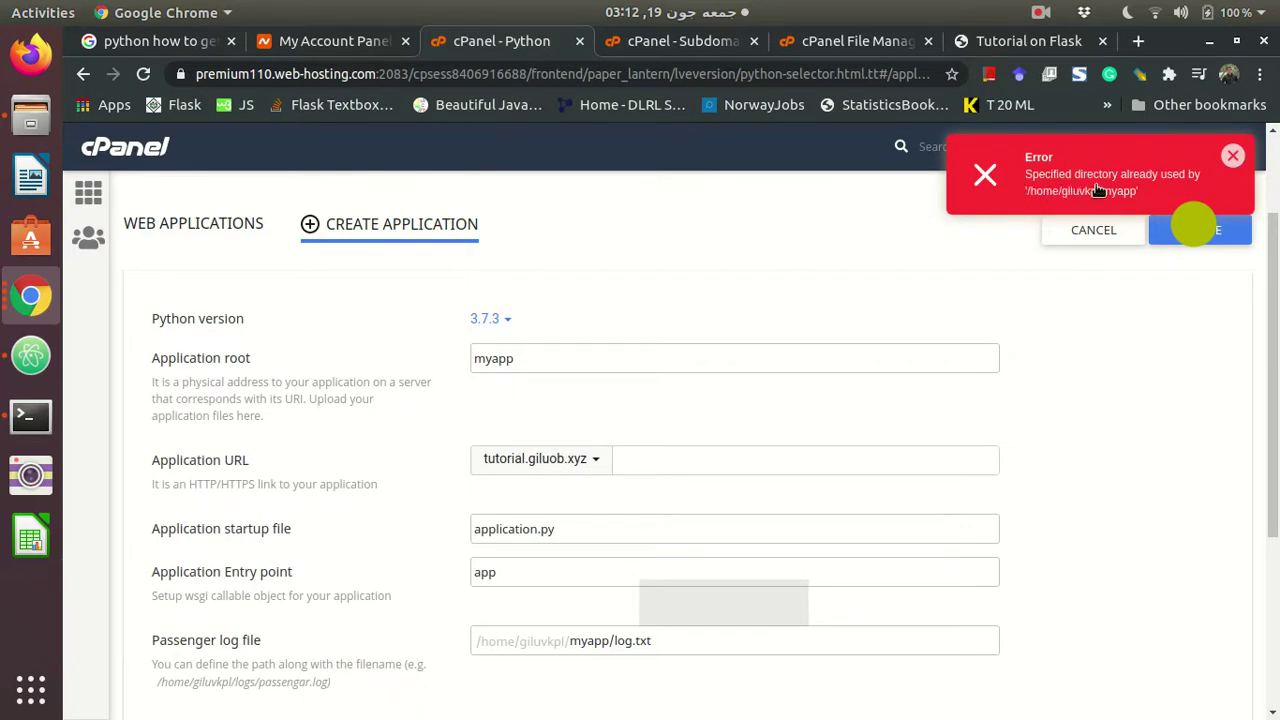
click(835, 42)
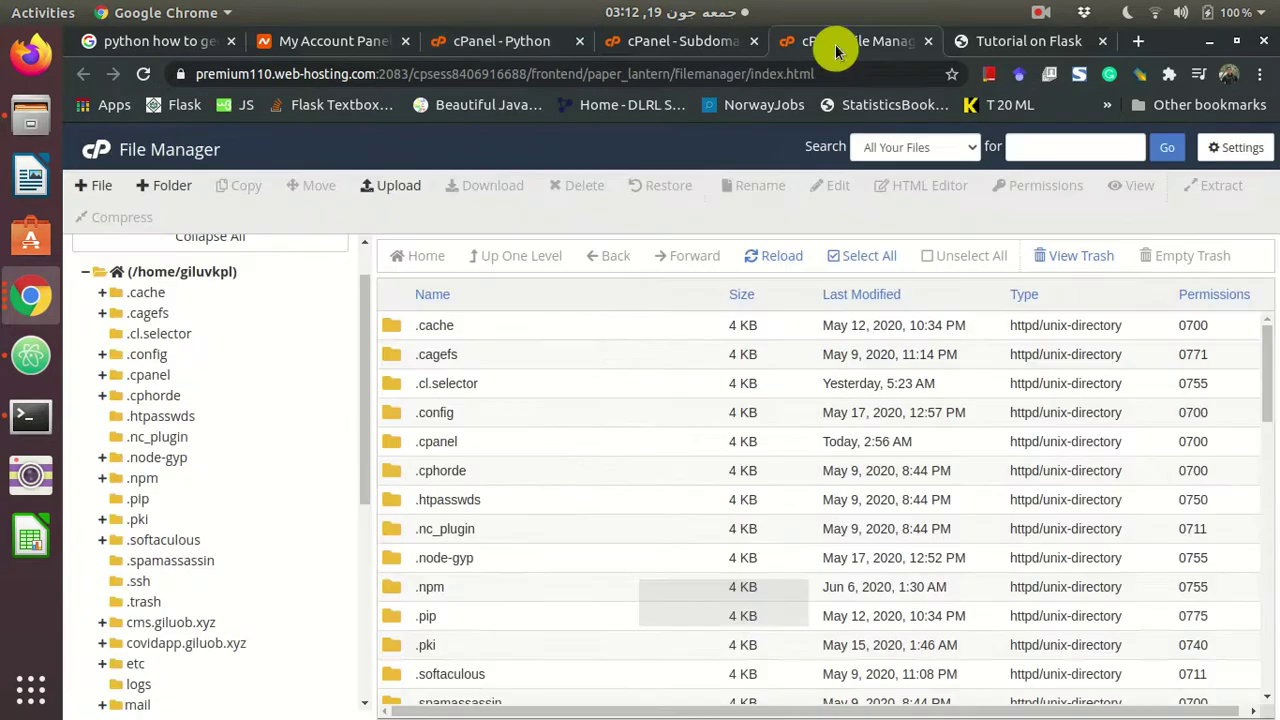
scroll(243, 447, down, 5)
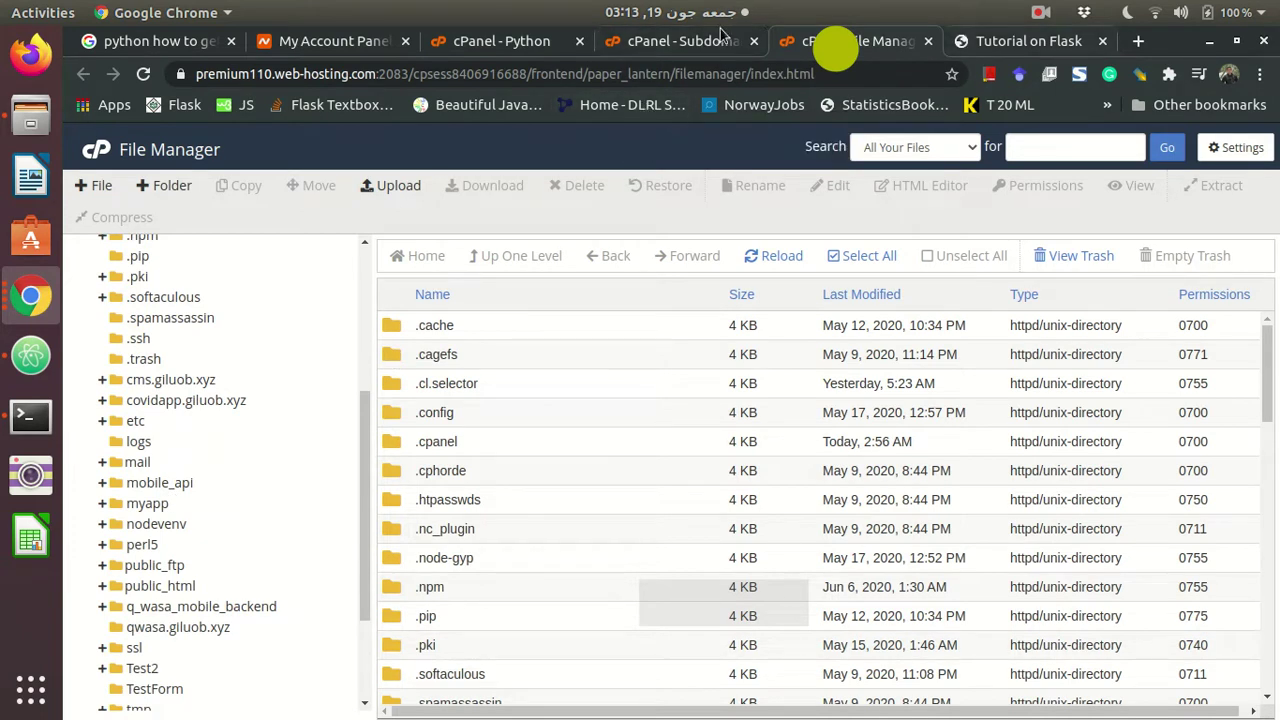
click(662, 44)
Change the Application root to myapp2 and the log path to myapp2/log.txt.
click(513, 44)
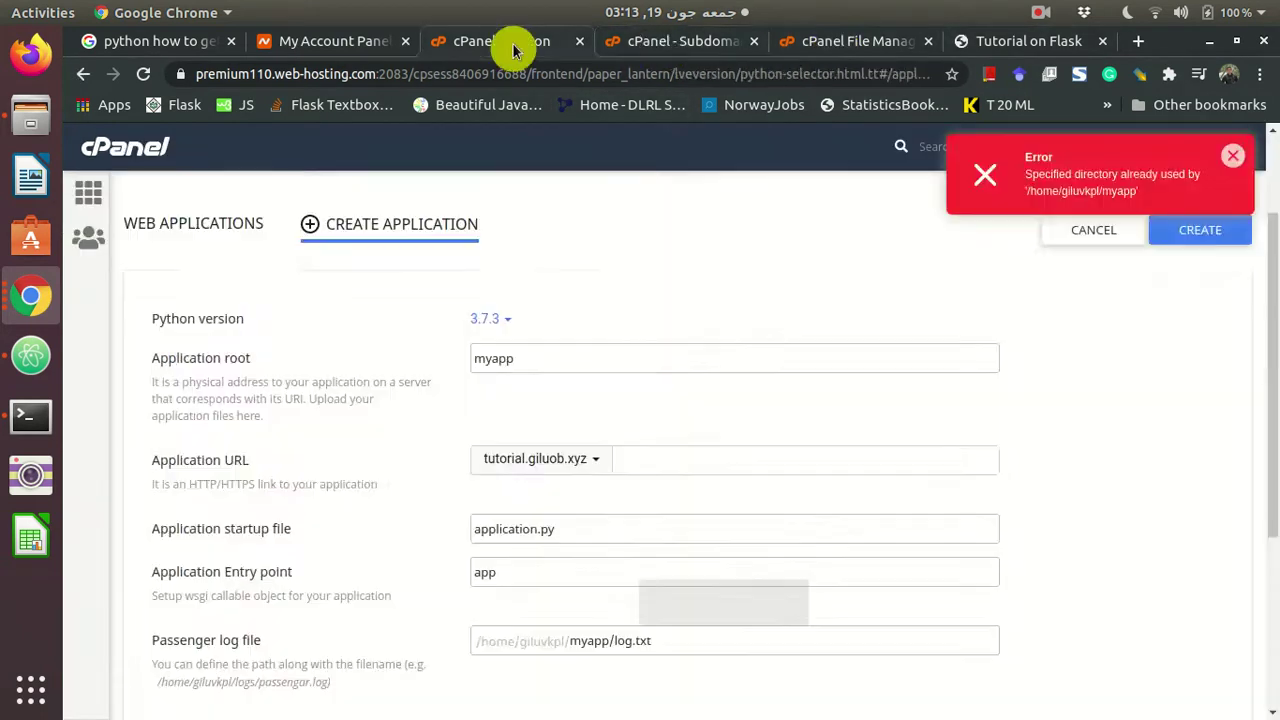
click(563, 357)
text(2)
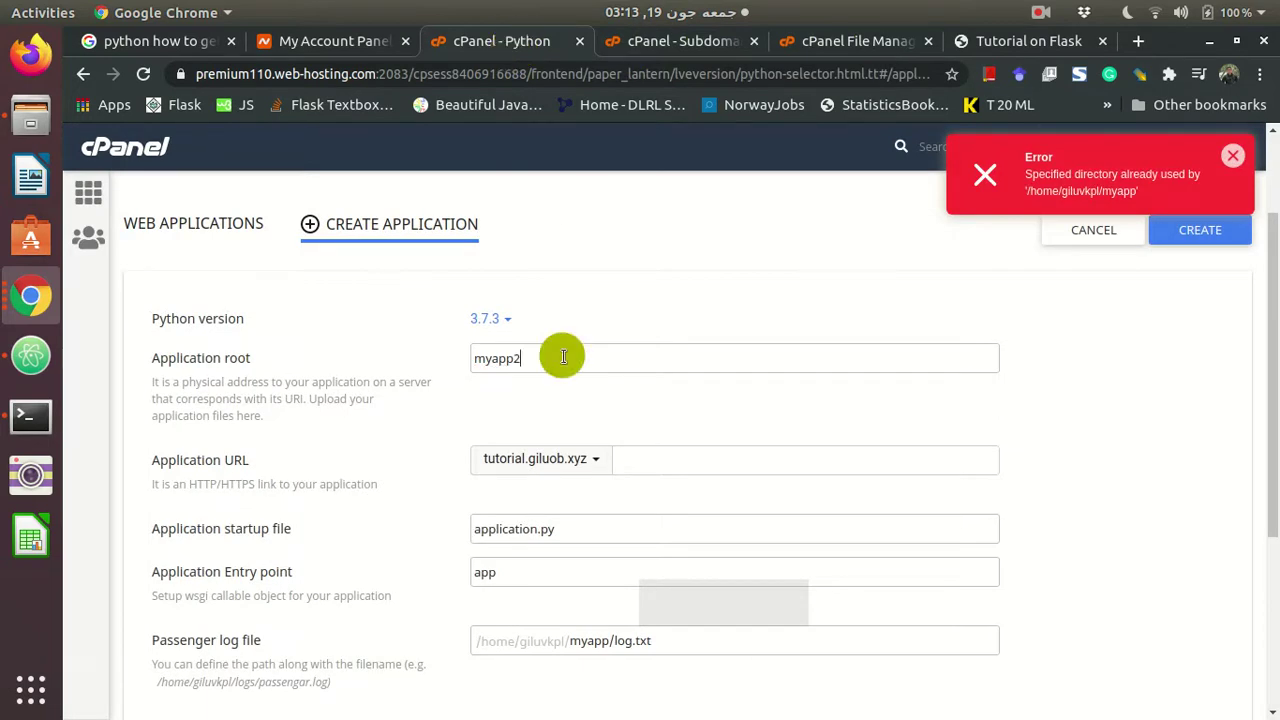
click(523, 573)
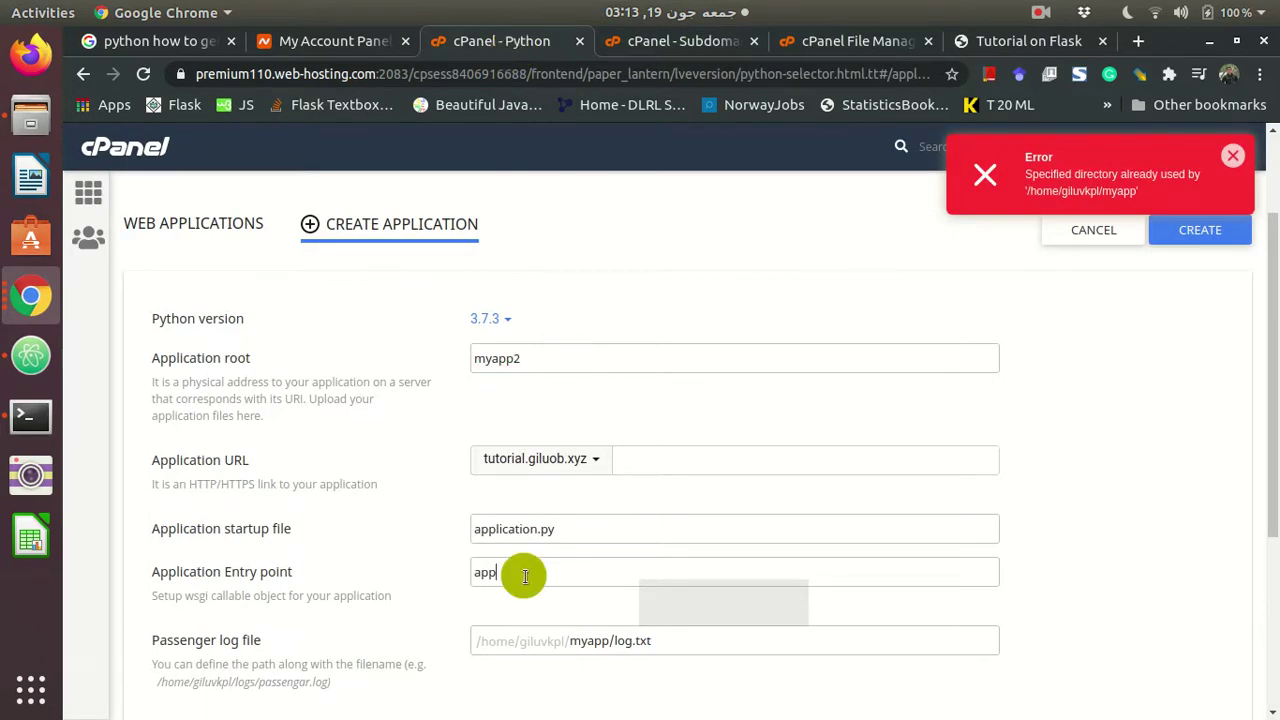
click(605, 642)
key(ctrl+a)
key(End)
text(2)
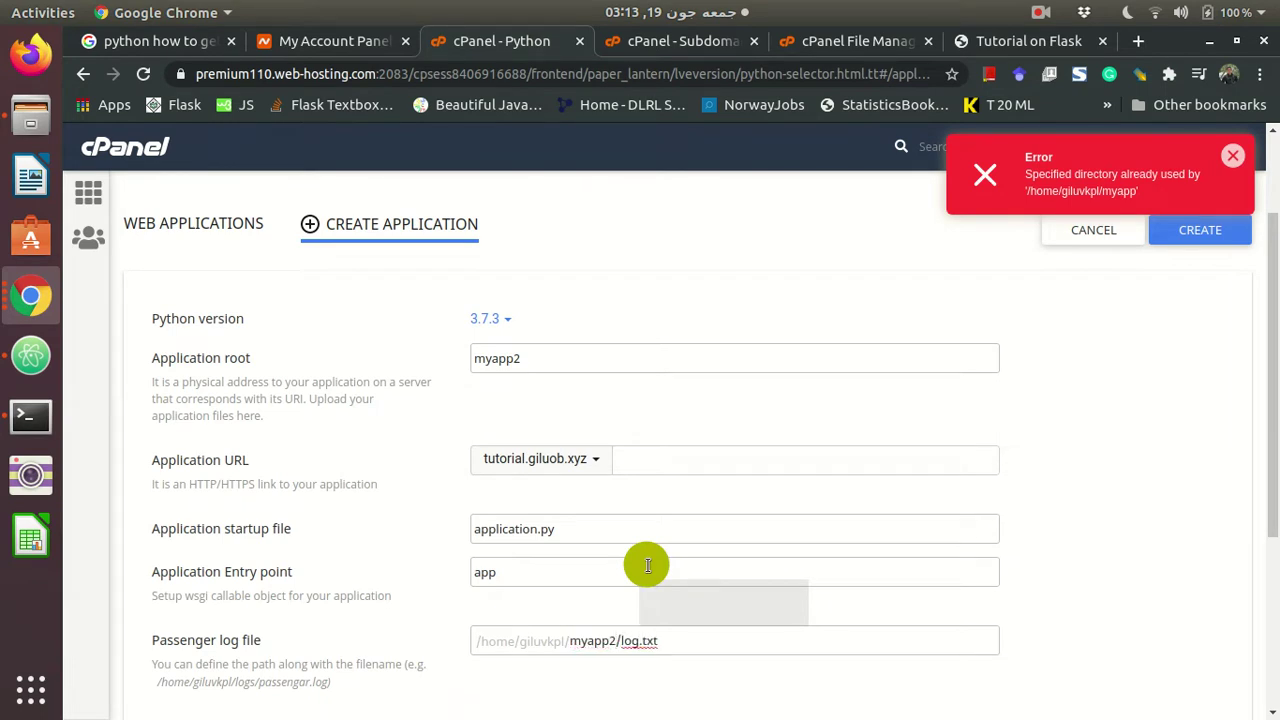
Create the Python application with root myapp2 and dismiss the old directory error.
click(1200, 229)
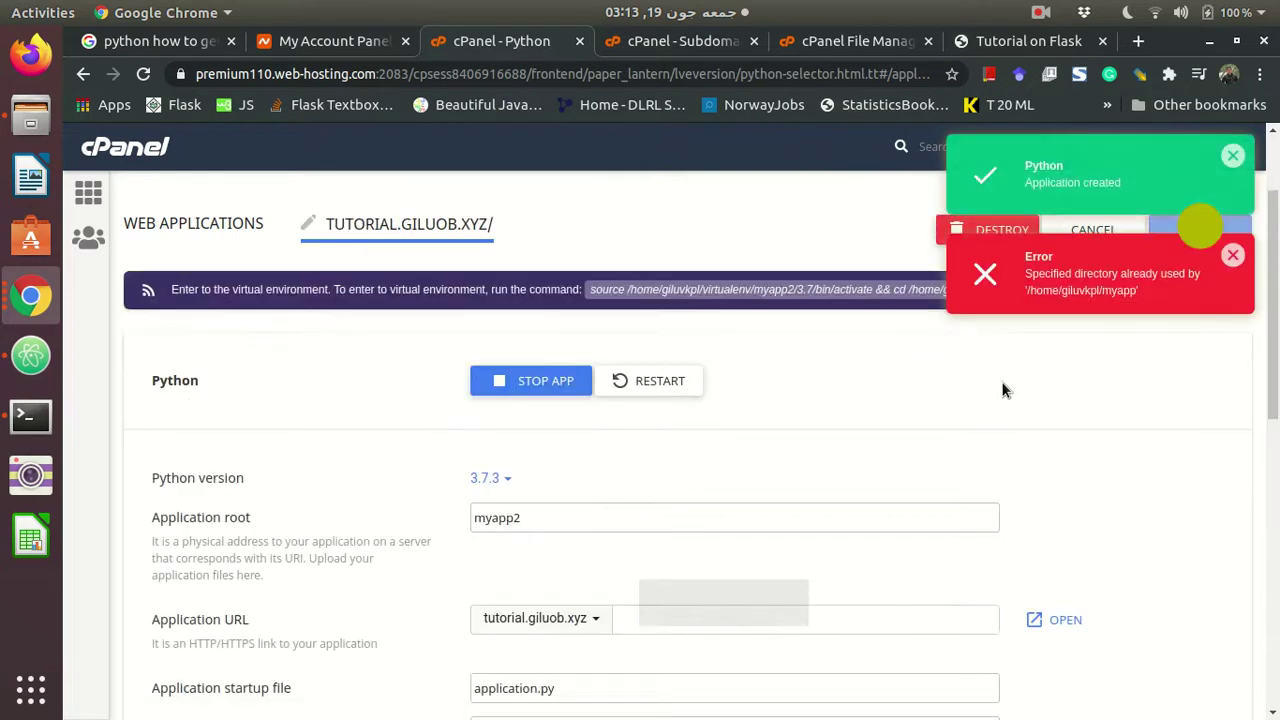
click(1235, 257)
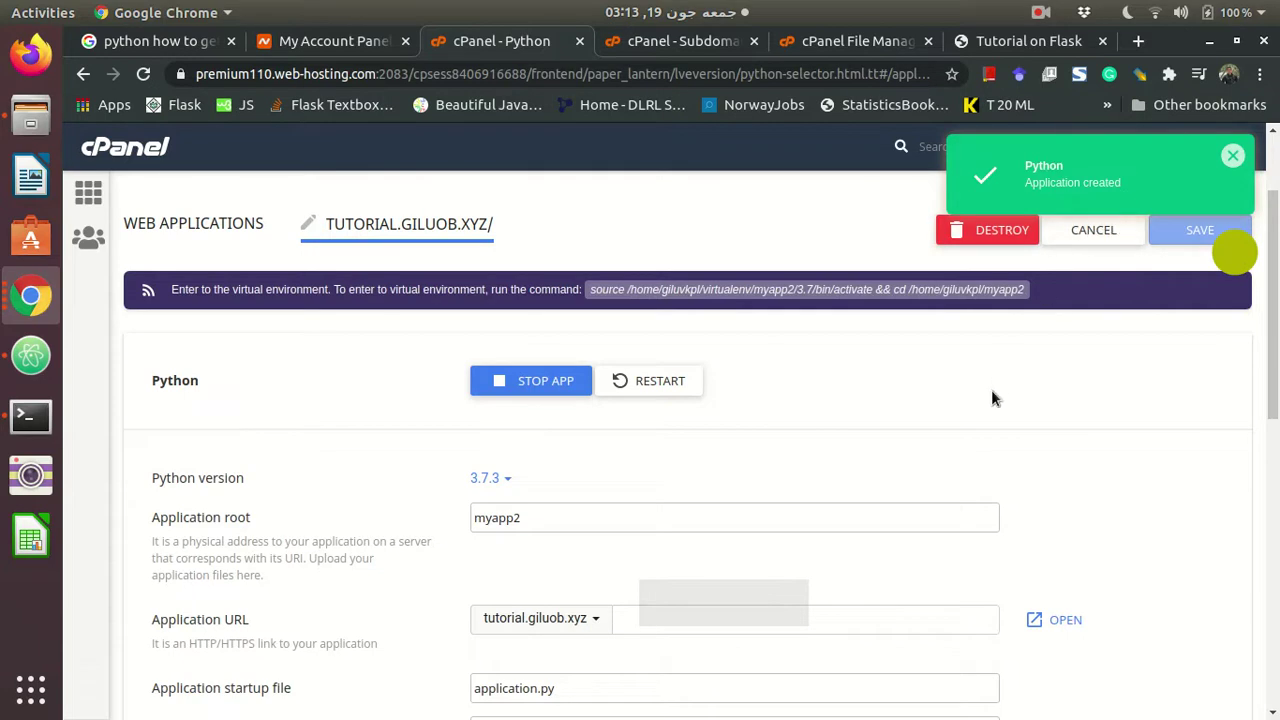
scroll(993, 398, down, 2)
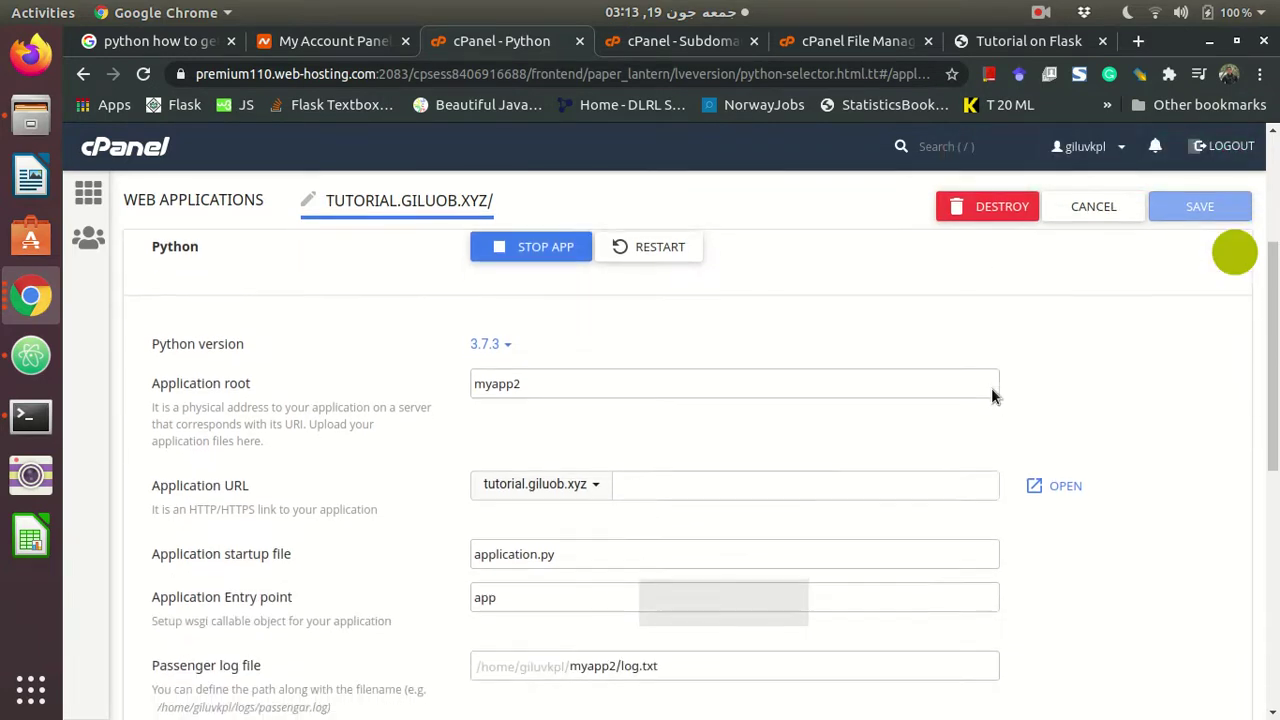
scroll(993, 390, down, 1)
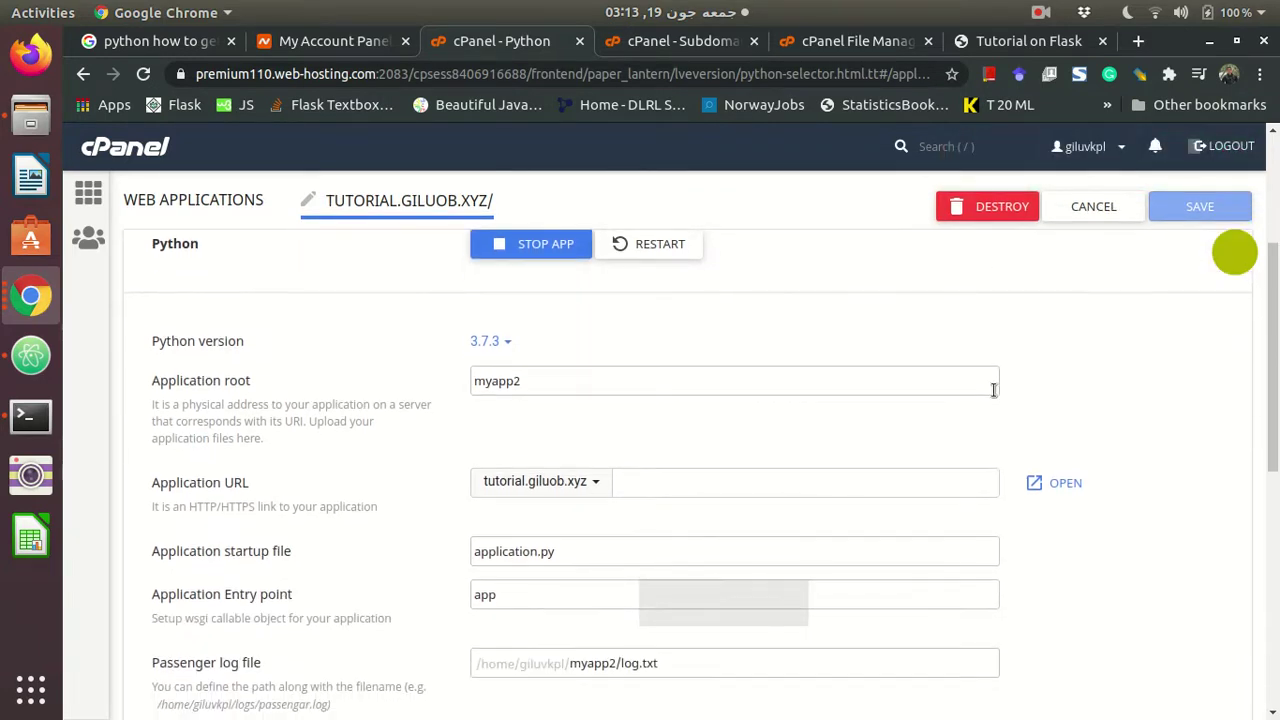
scroll(993, 390, down, 1)
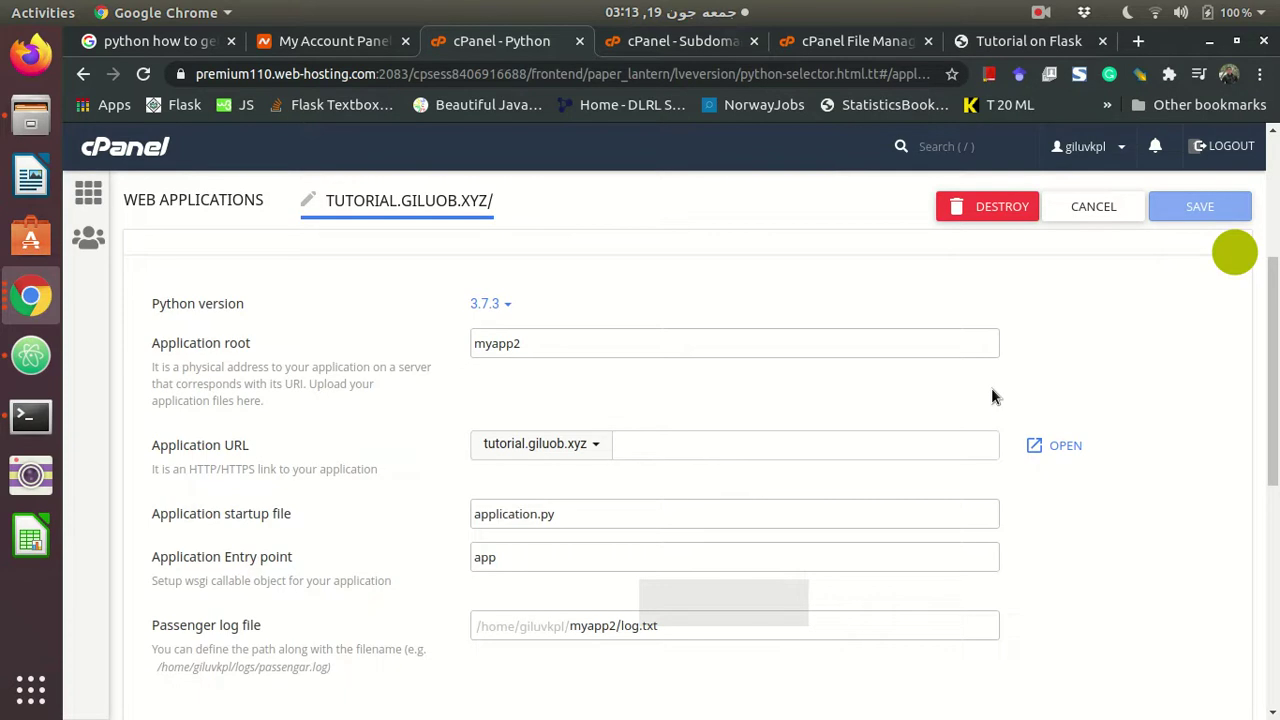
click(838, 52)
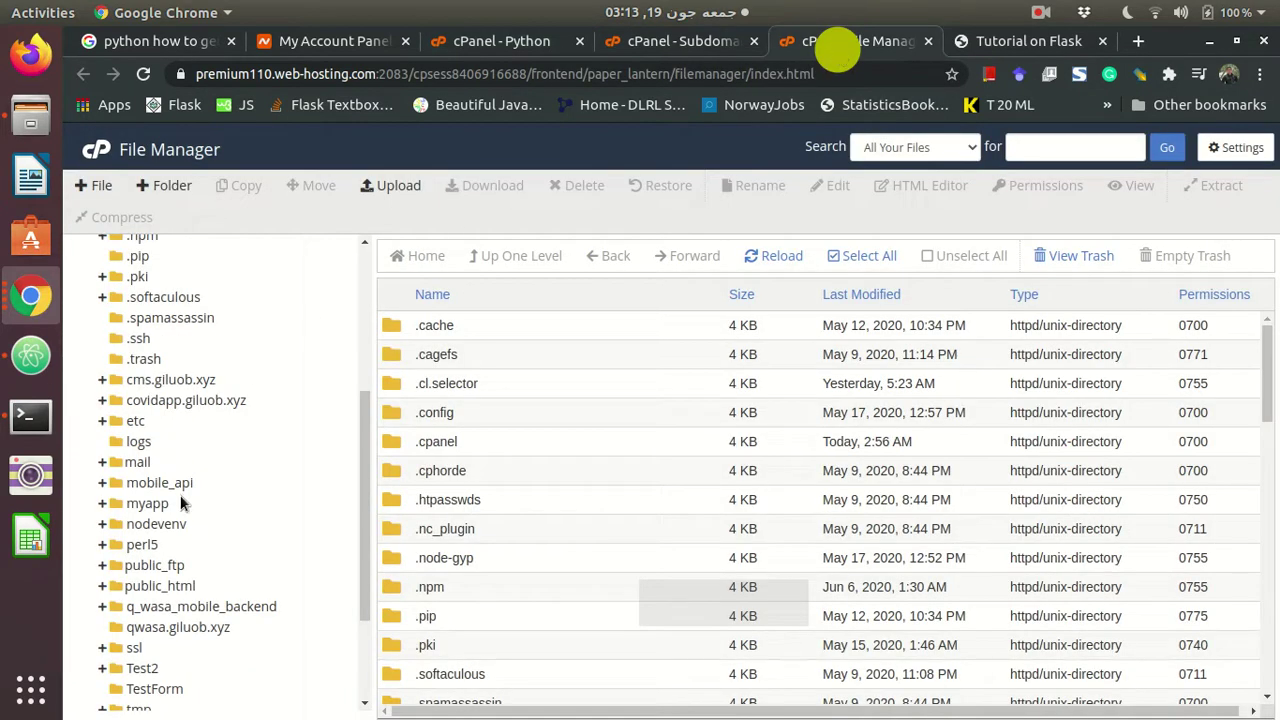
Collapse the folder tree and reload the home listing to reveal the new myapp2 folder.
scroll(181, 503, down, 3)
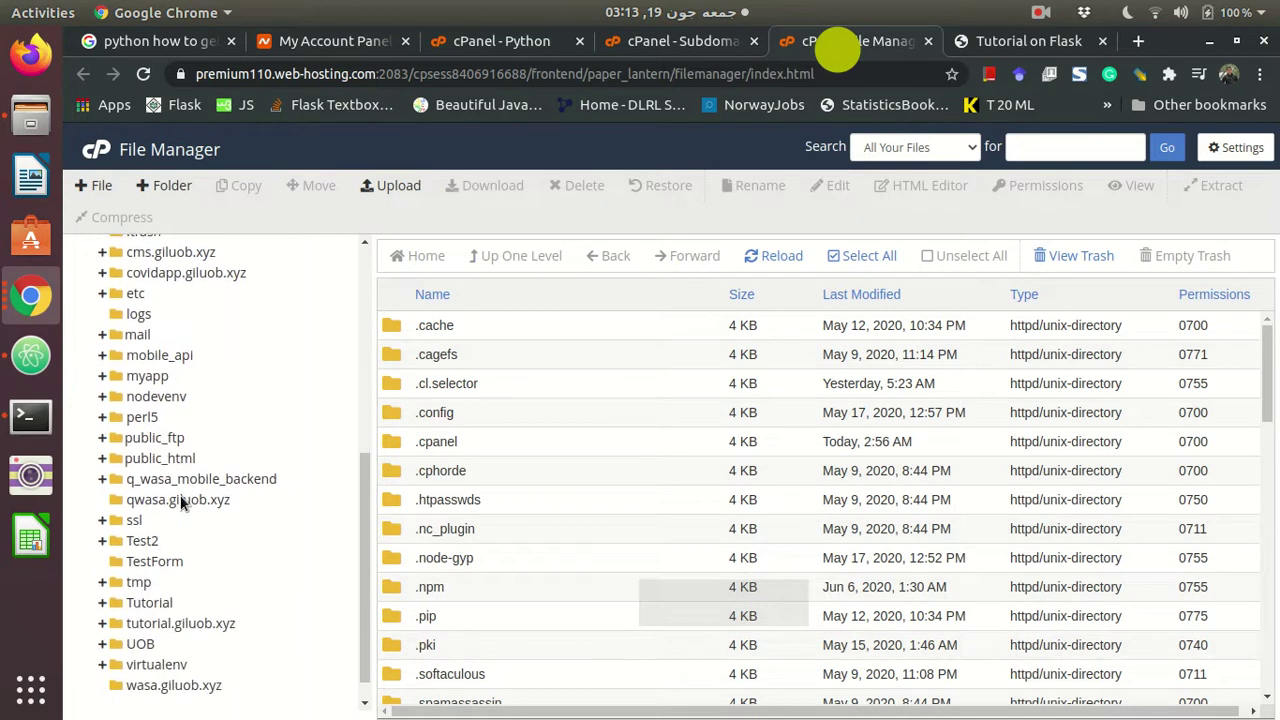
scroll(181, 503, up, 7)
scroll(181, 500, down, 6)
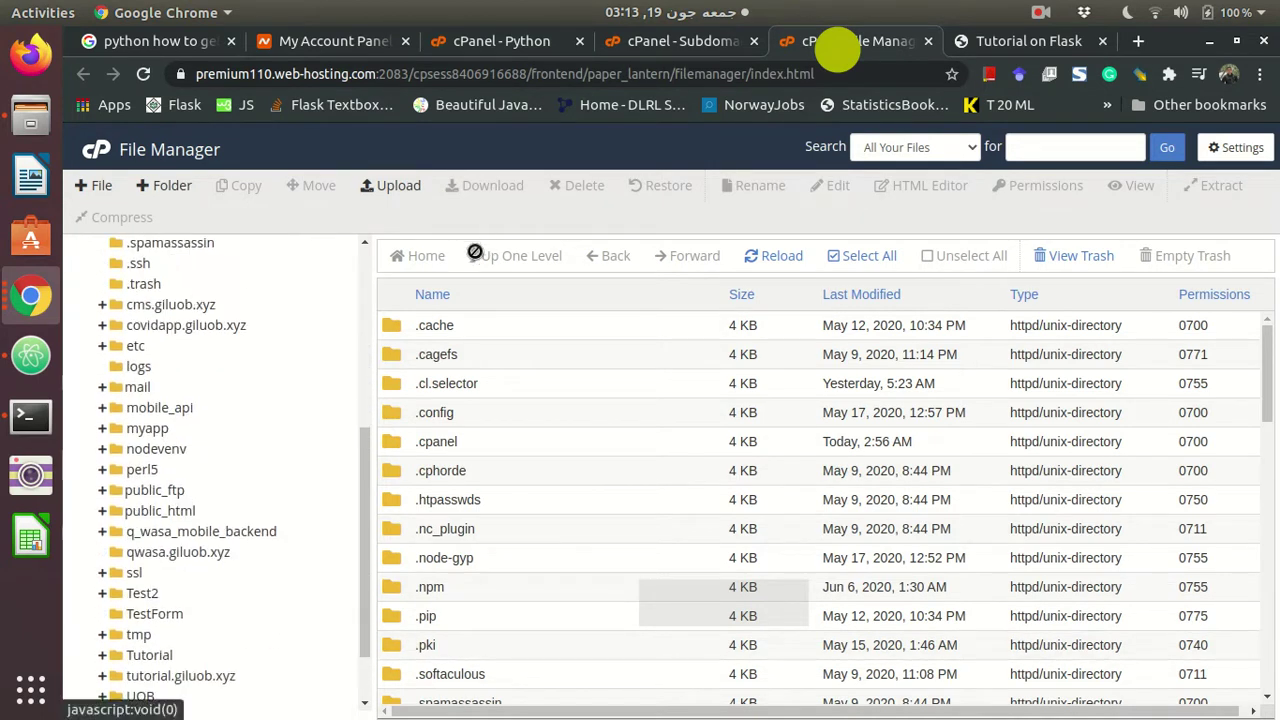
scroll(185, 310, up, 9)
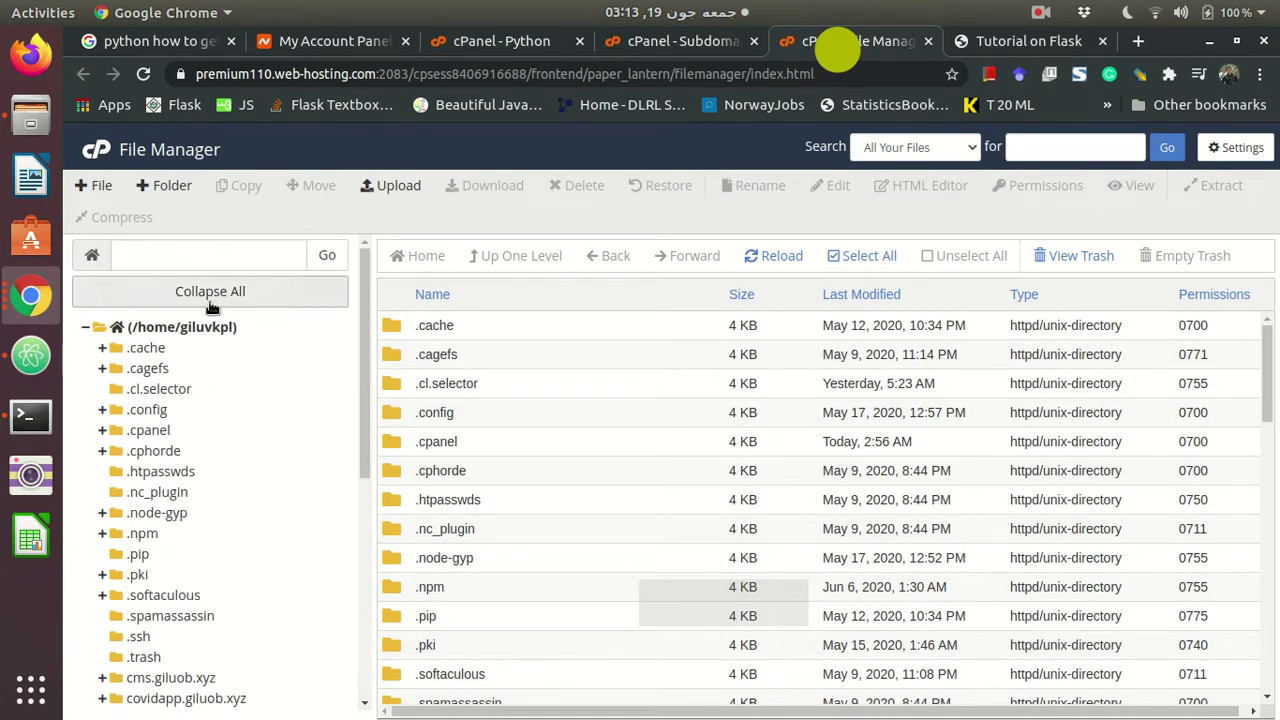
click(205, 298)
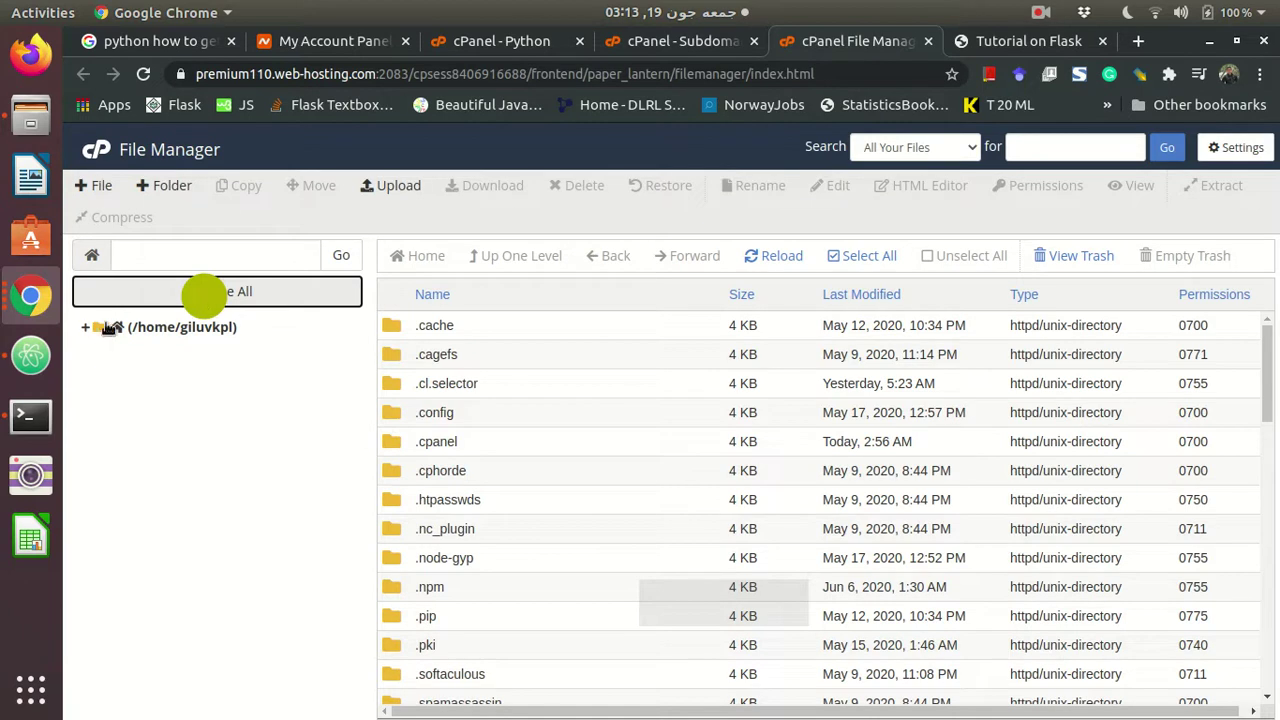
click(88, 328)
scroll(253, 435, down, 5)
scroll(253, 433, up, 5)
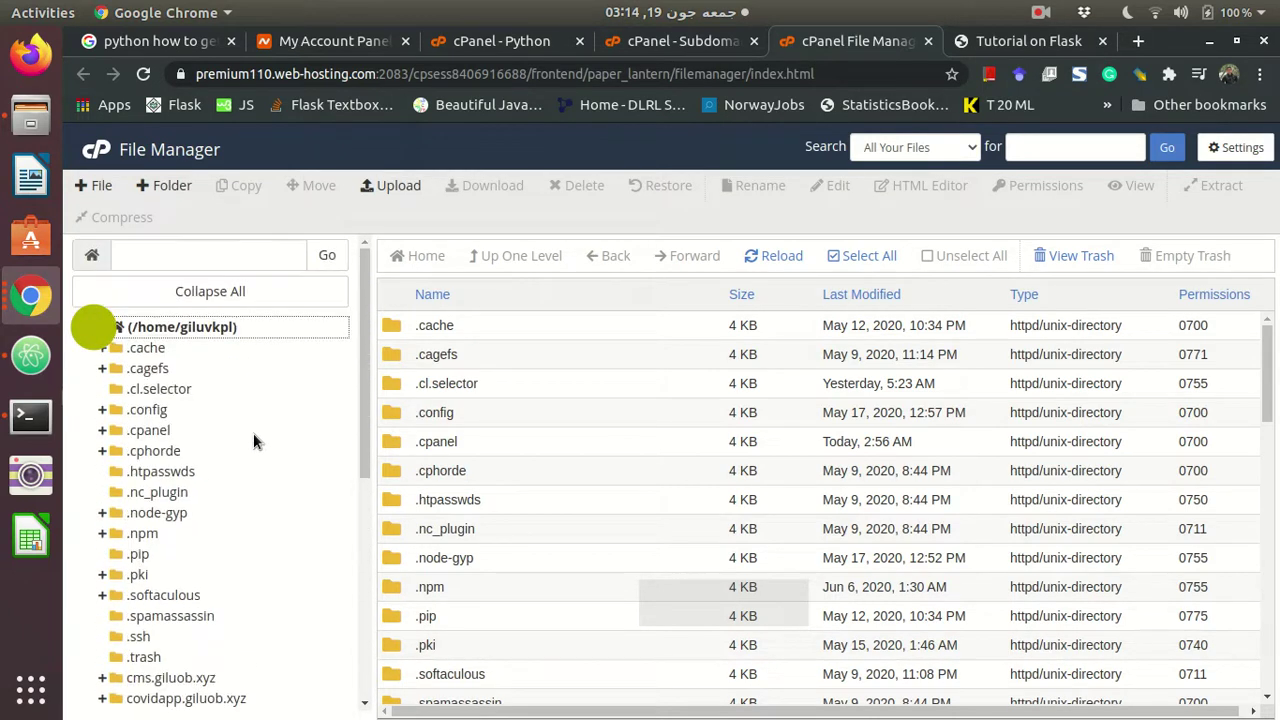
click(184, 339)
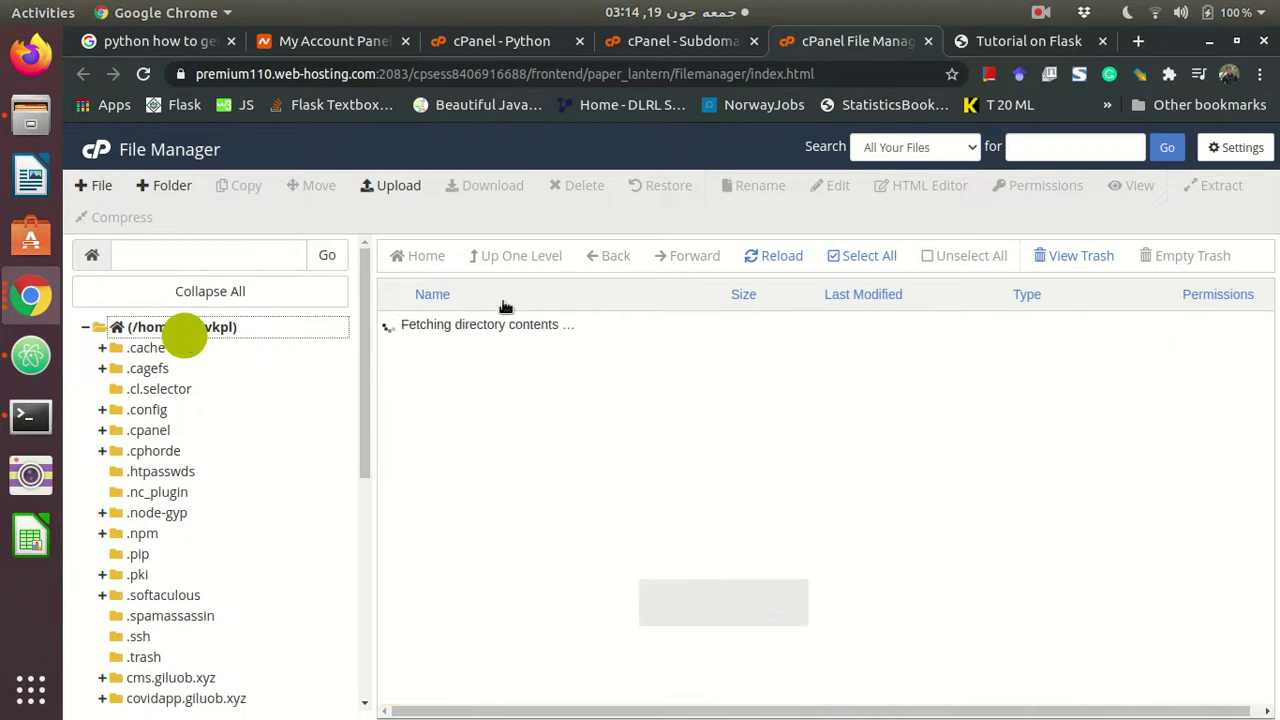
click(772, 254)
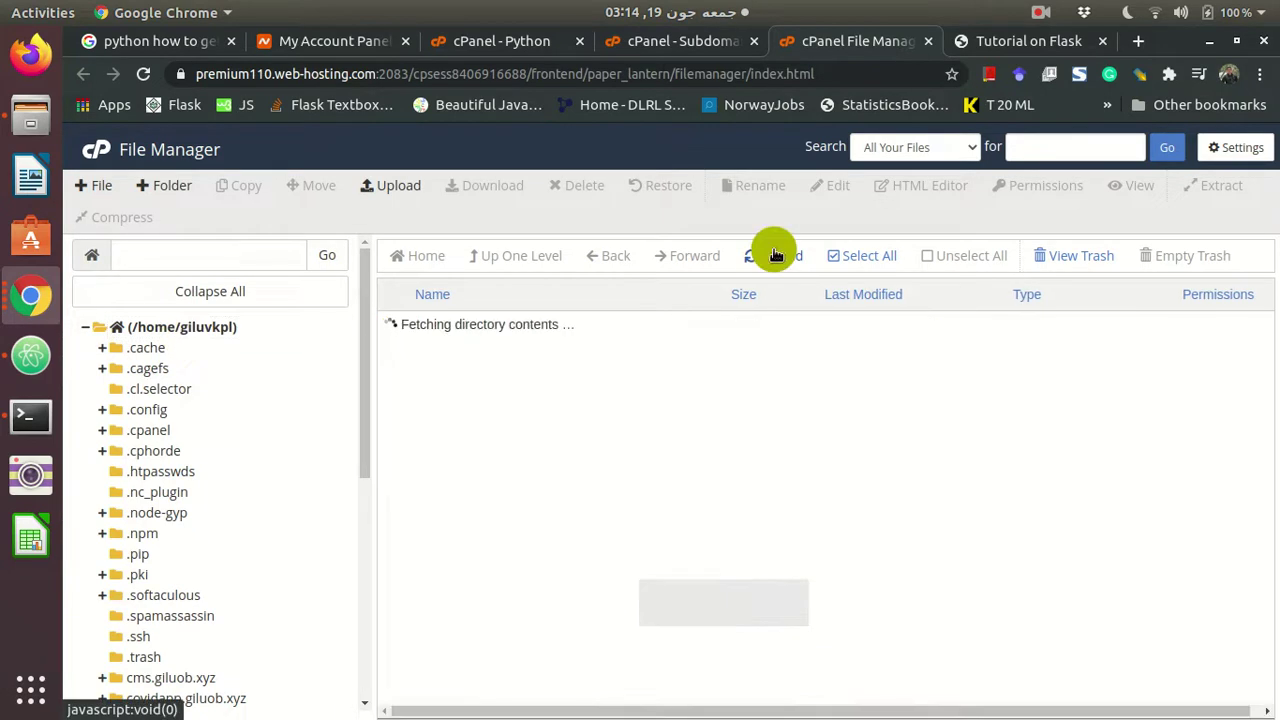
Collapse the home folder tree and enter myapp2 in the path box.
scroll(202, 415, down, 4)
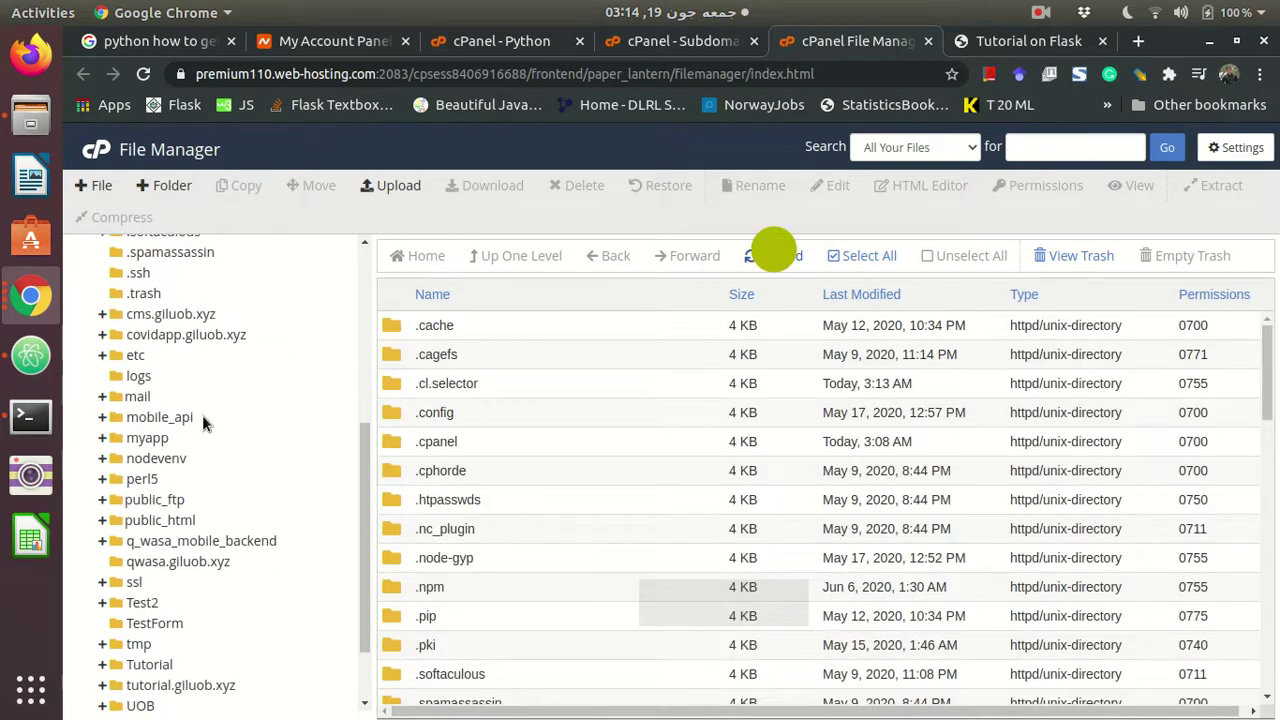
scroll(490, 425, down, 2)
scroll(527, 447, down, 4)
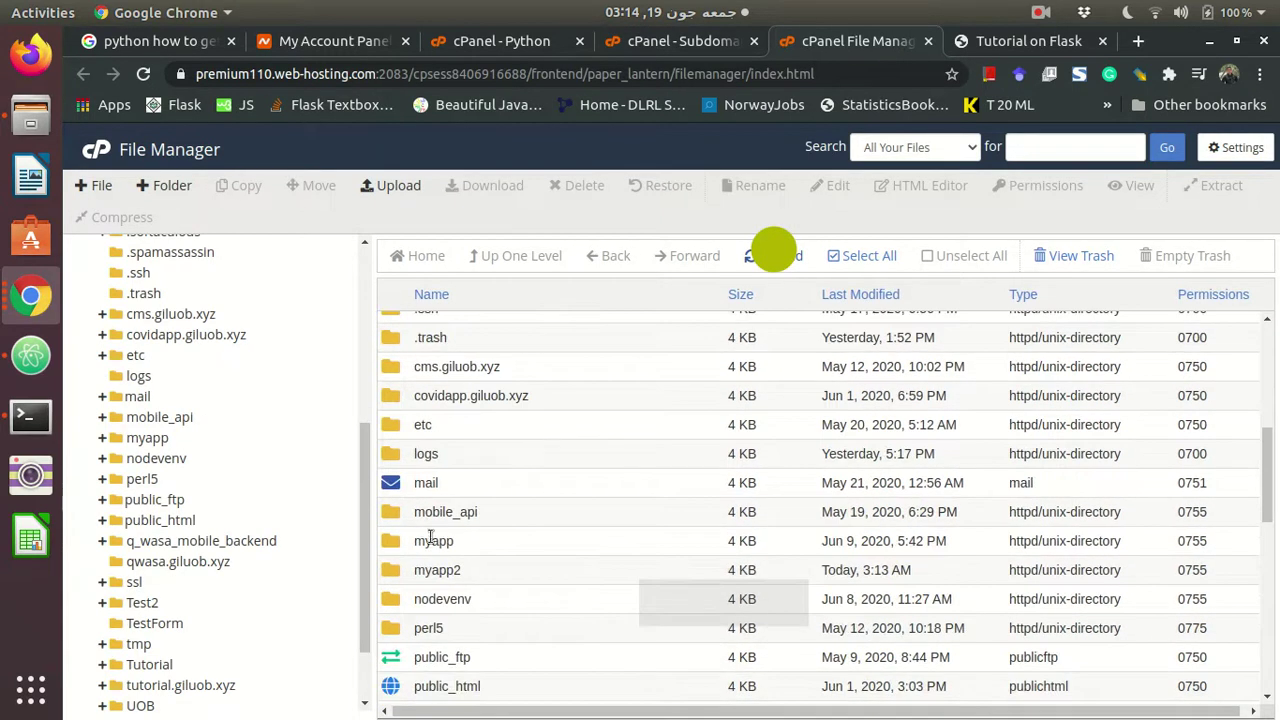
scroll(208, 528, down, 1)
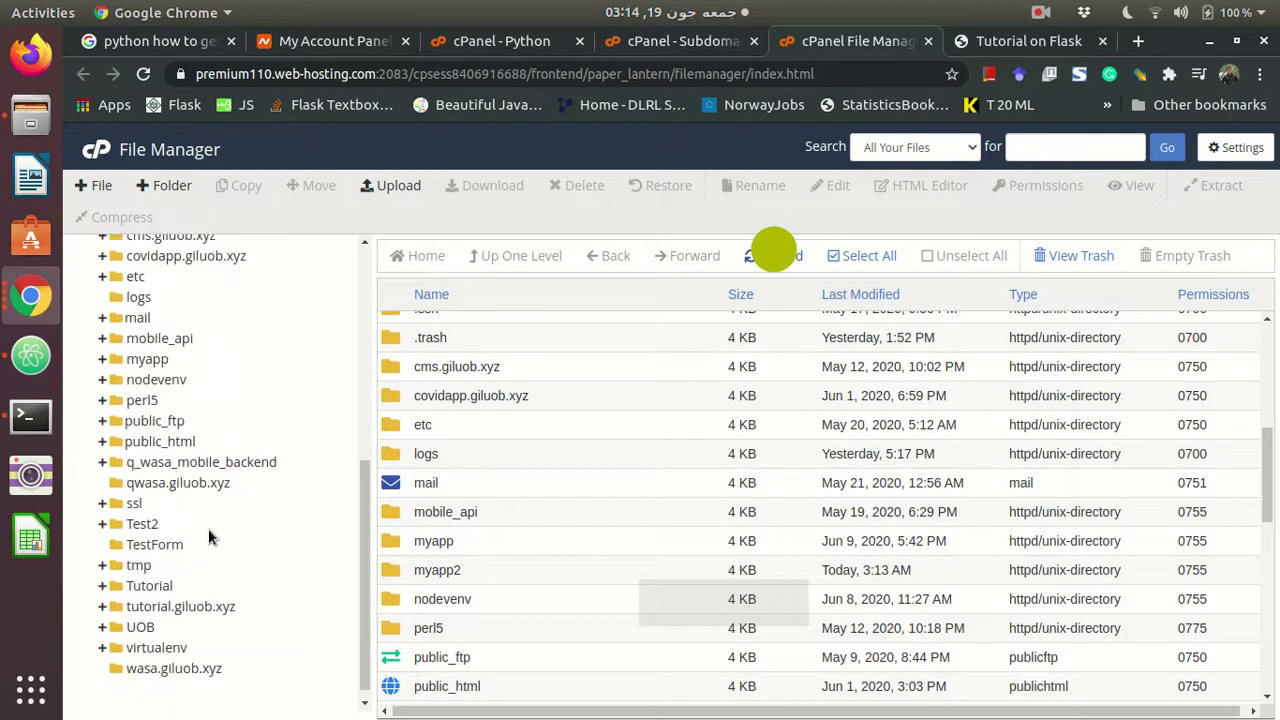
scroll(208, 528, up, 6)
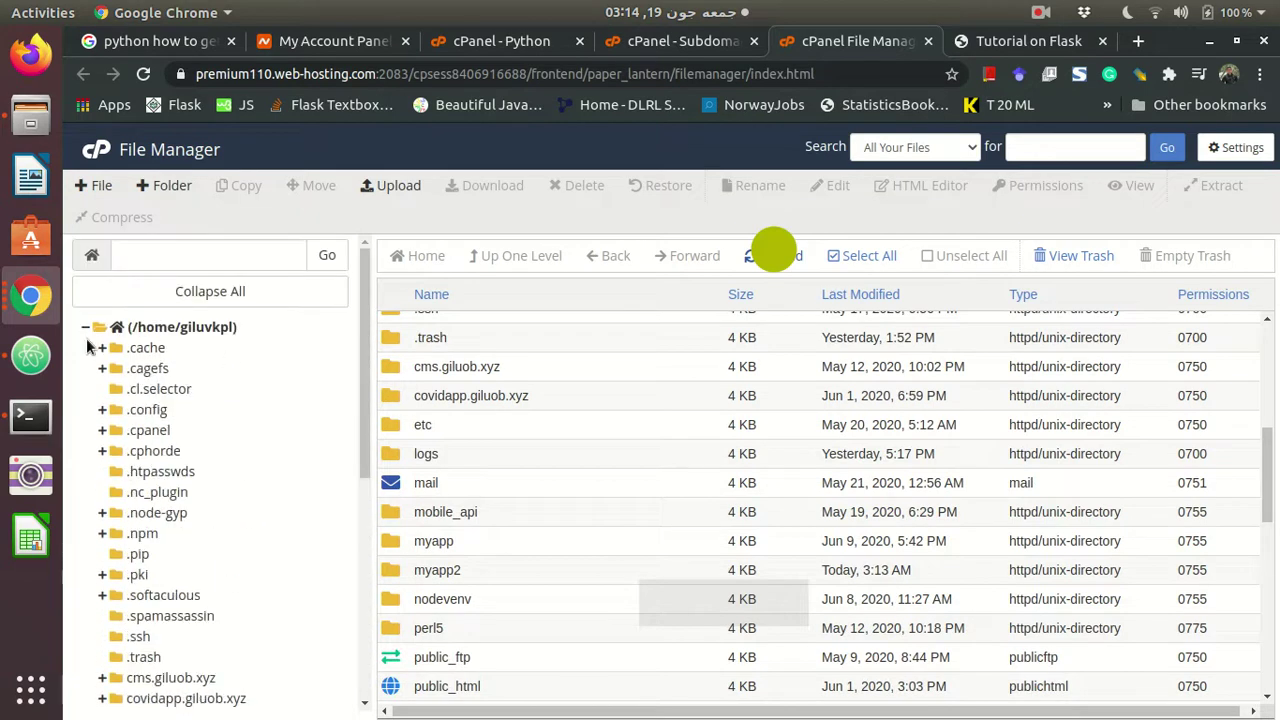
click(86, 328)
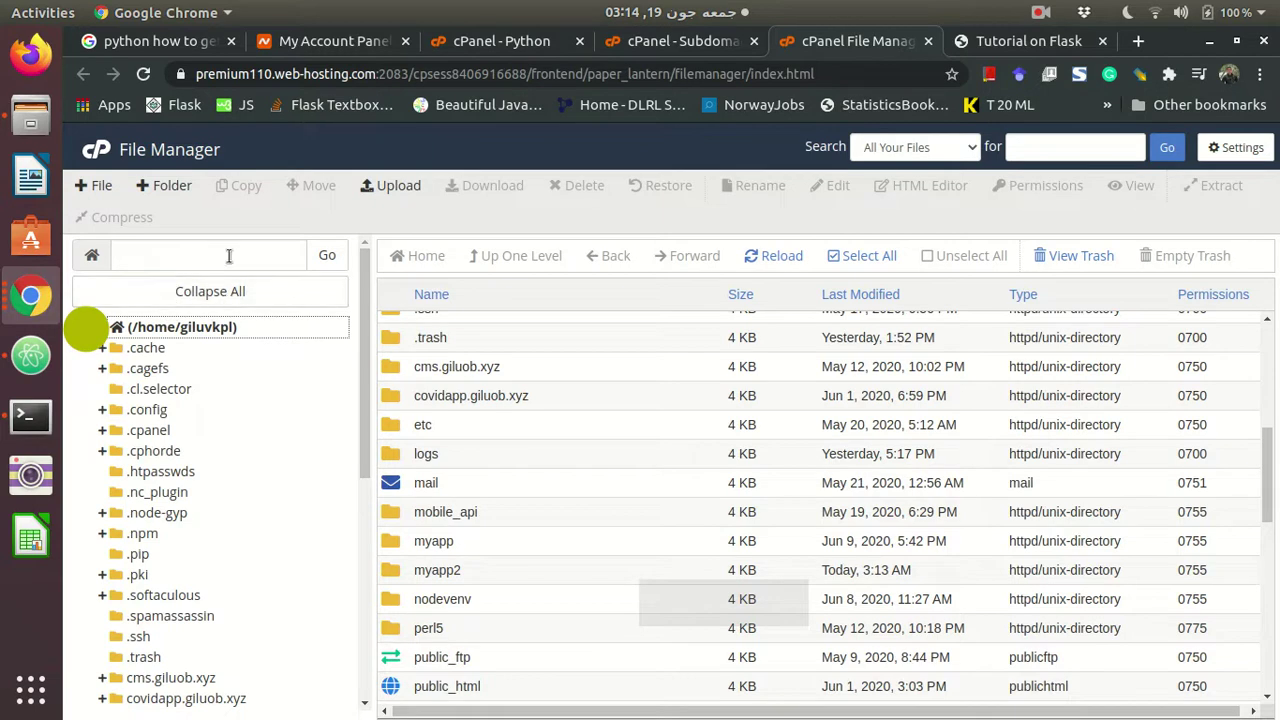
click(229, 255)
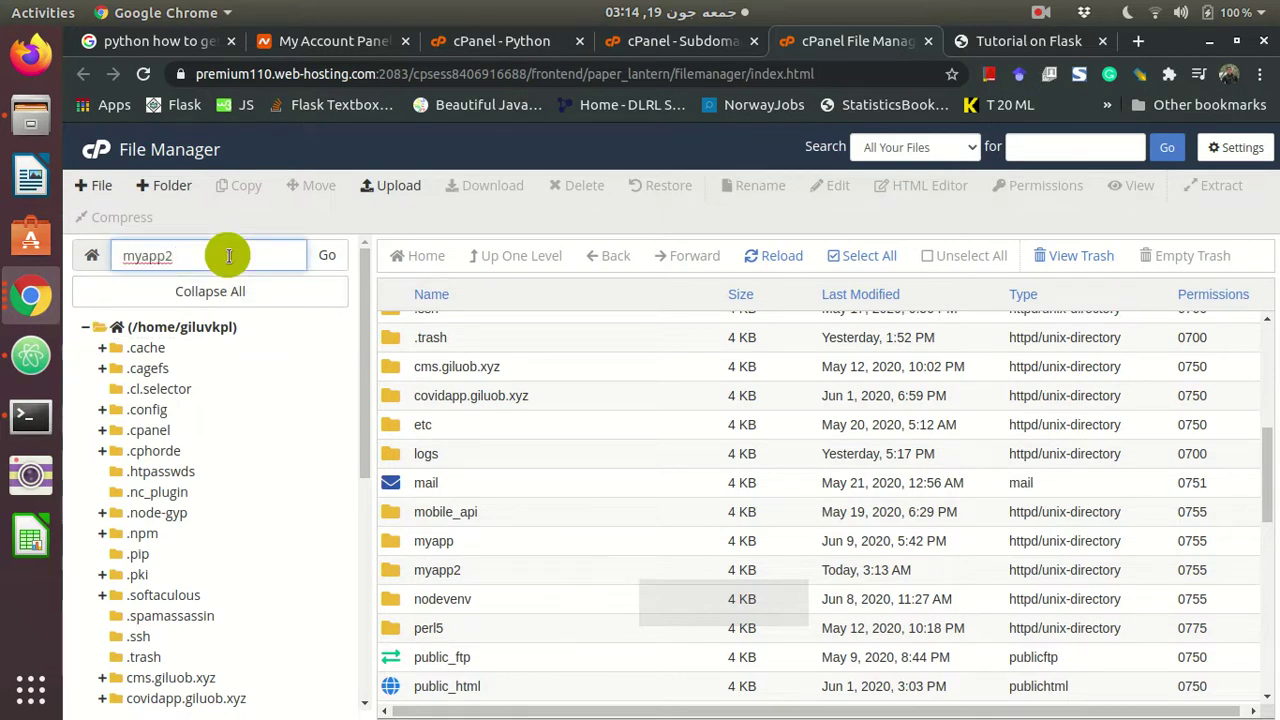
Open the myapp2 folder, select application.py, and bring up the Upload page.
click(322, 255)
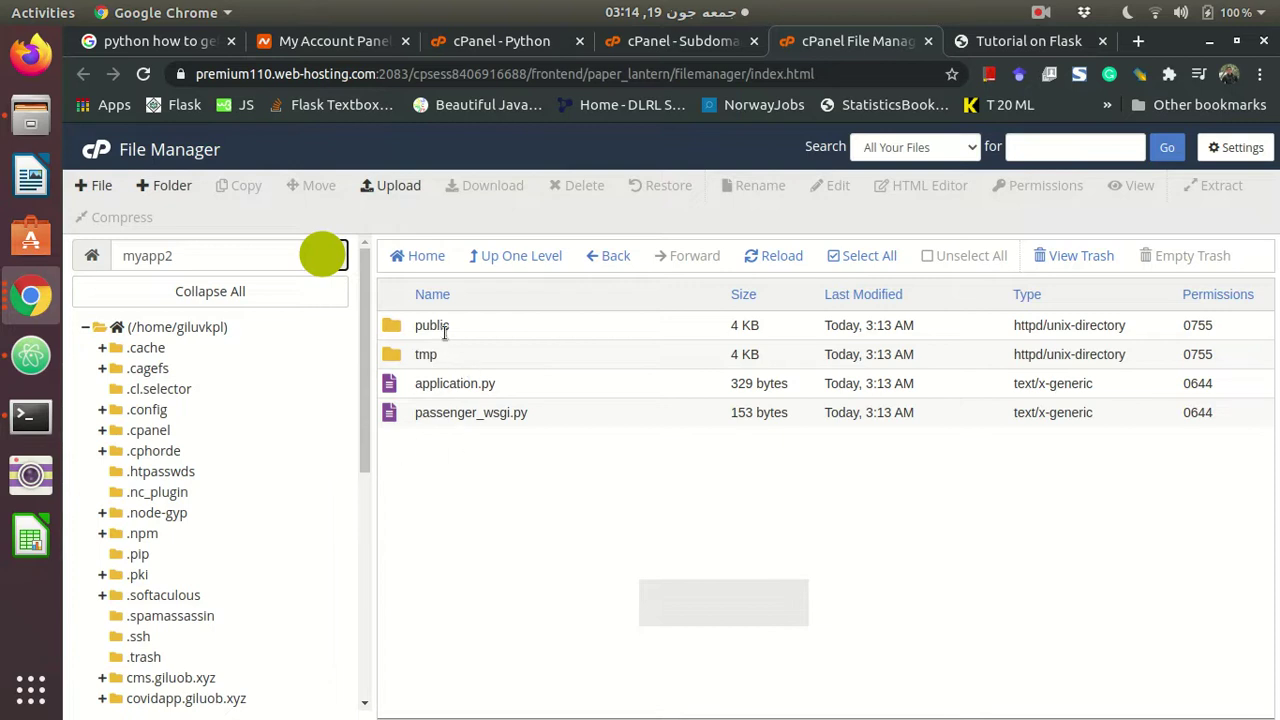
click(450, 385)
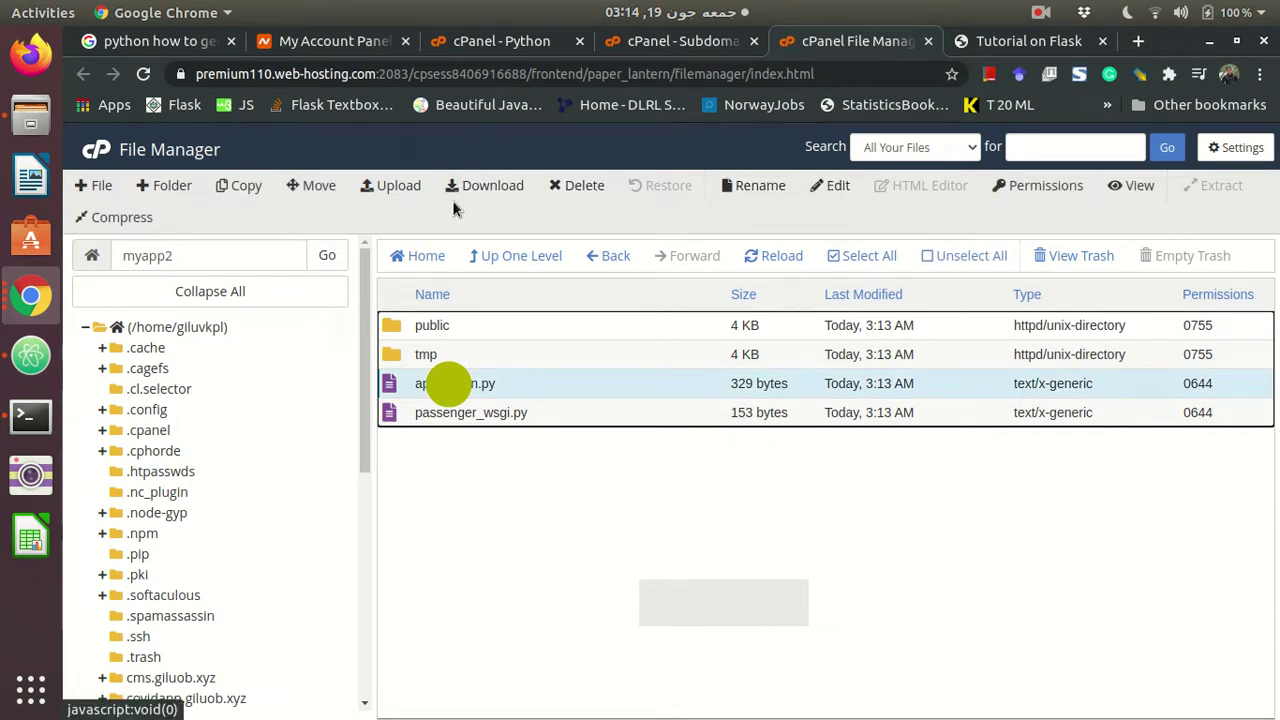
click(393, 189)
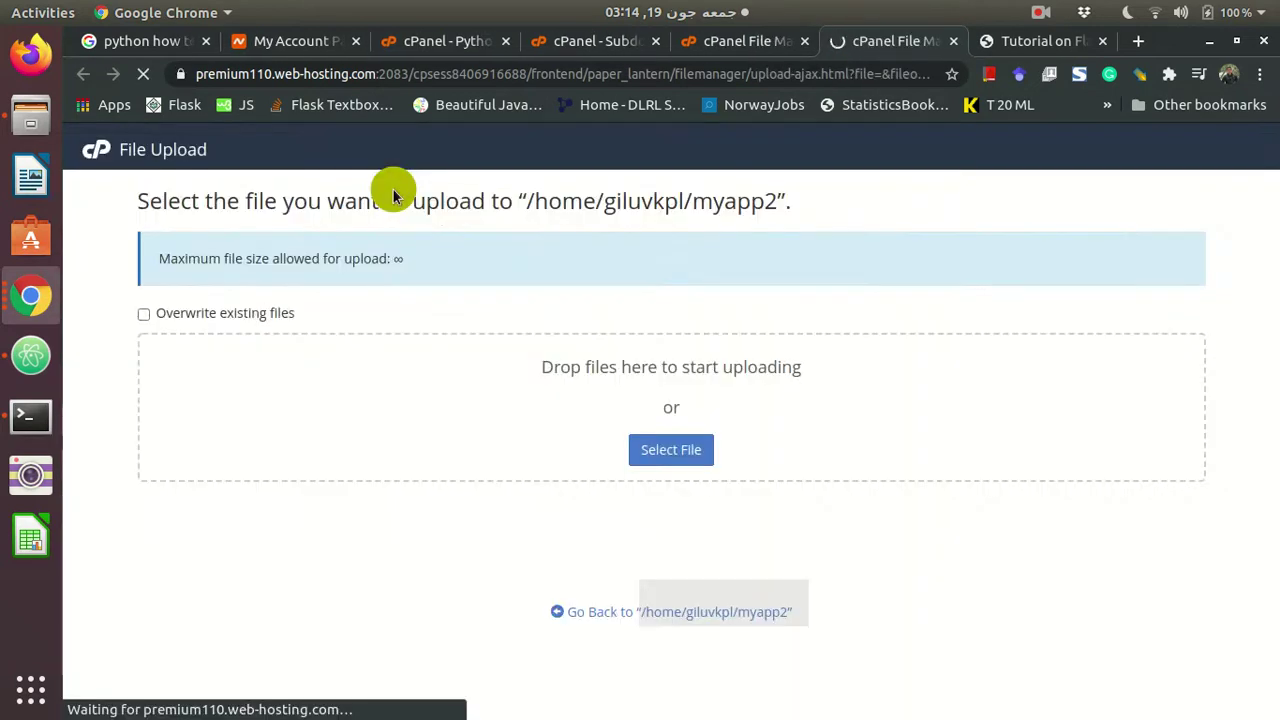
Upload application.py from Downloads/webpython/1Flask/routes1 into myapp2, overwriting the existing copy.
click(251, 316)
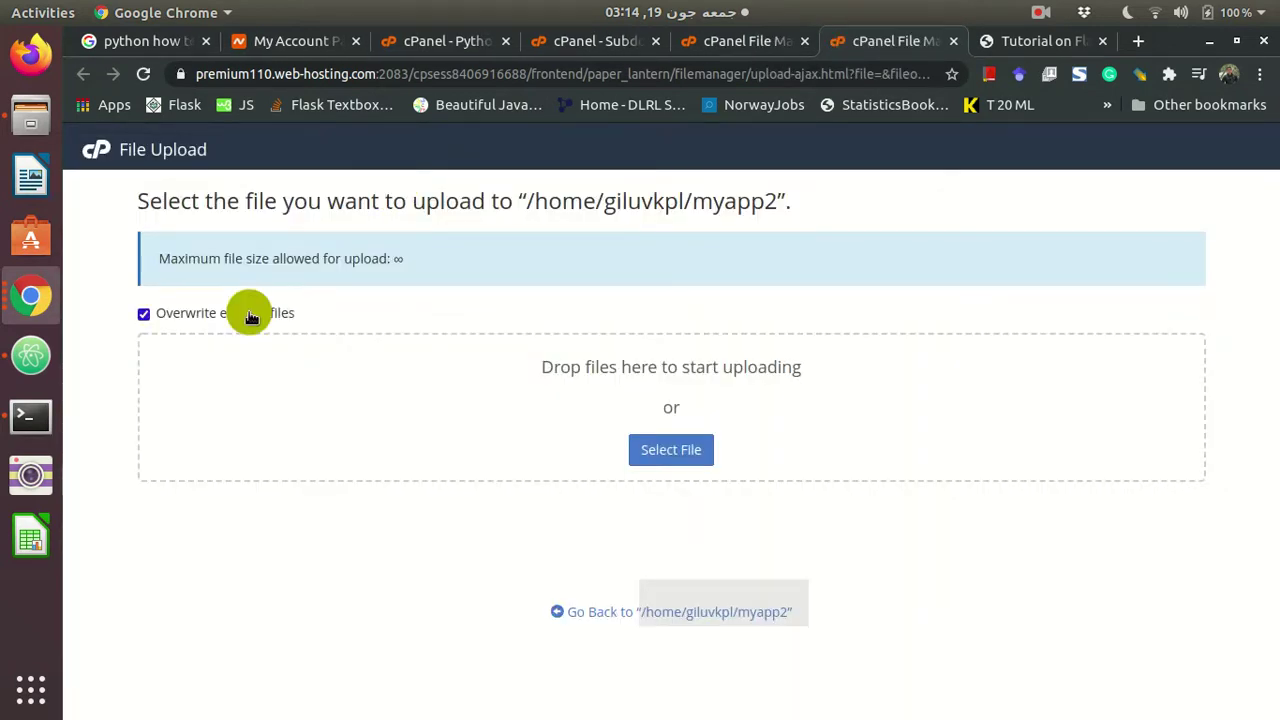
click(652, 452)
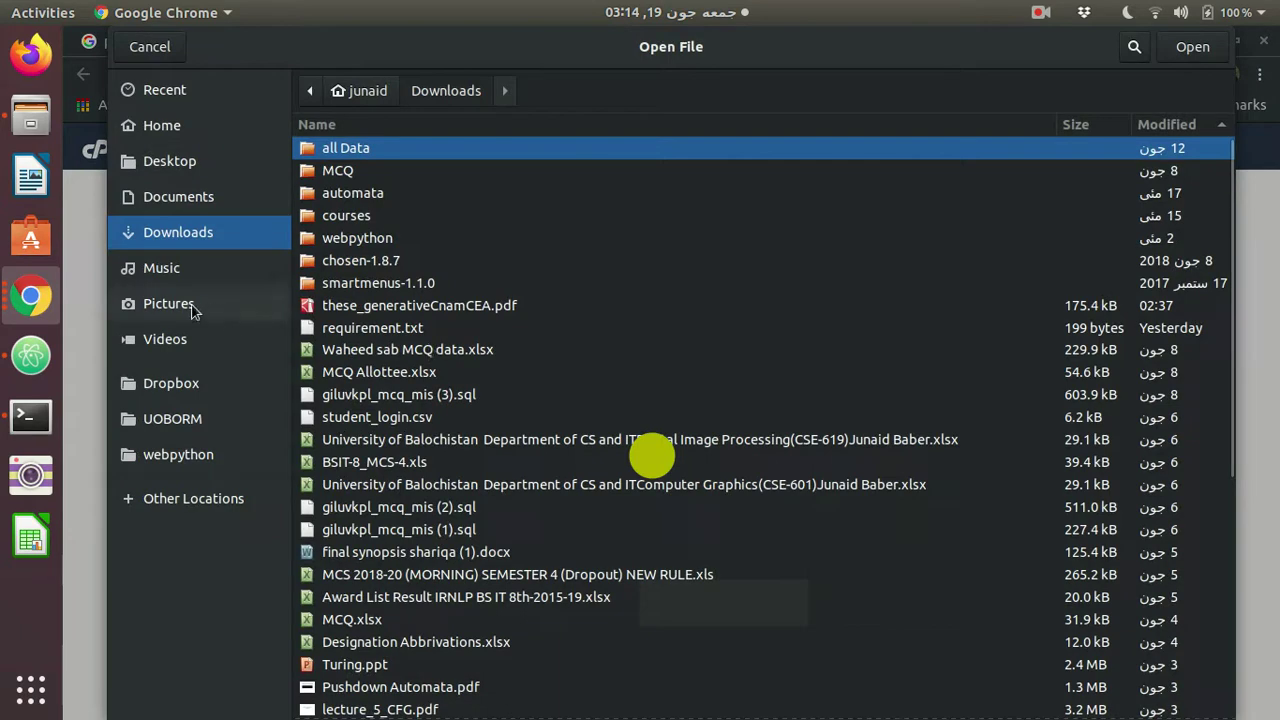
click(195, 231)
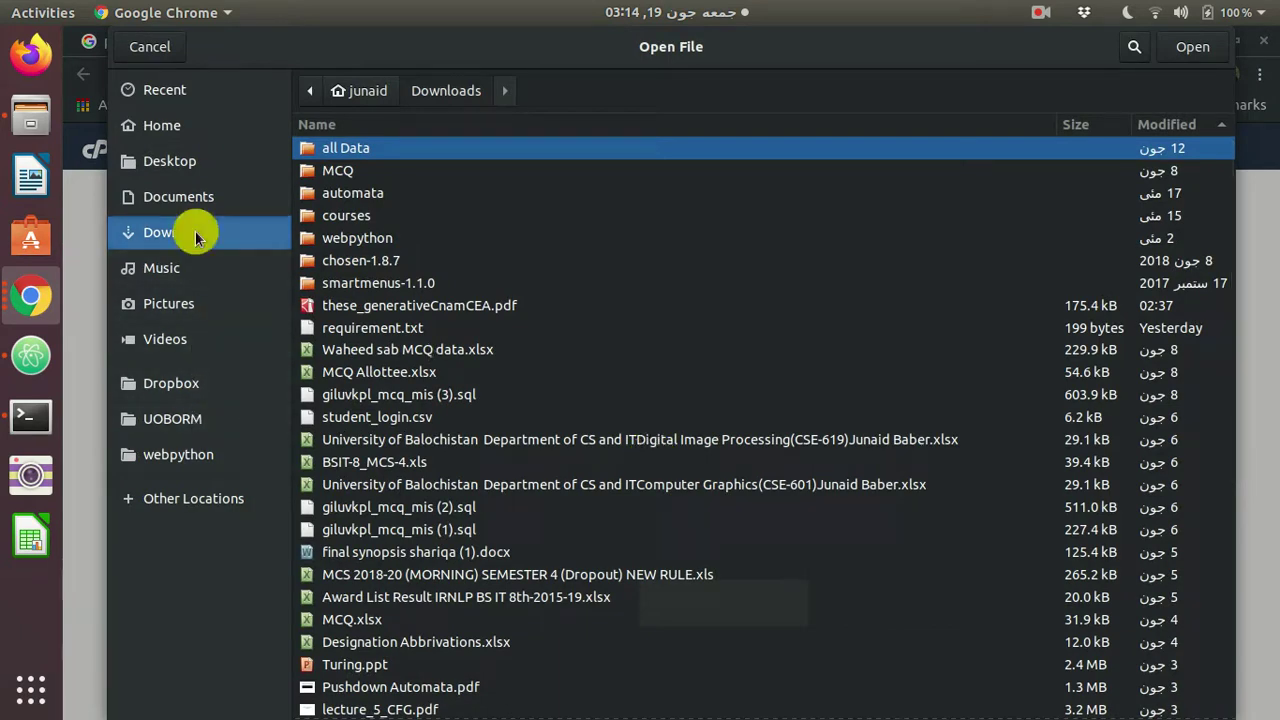
double_click(363, 240)
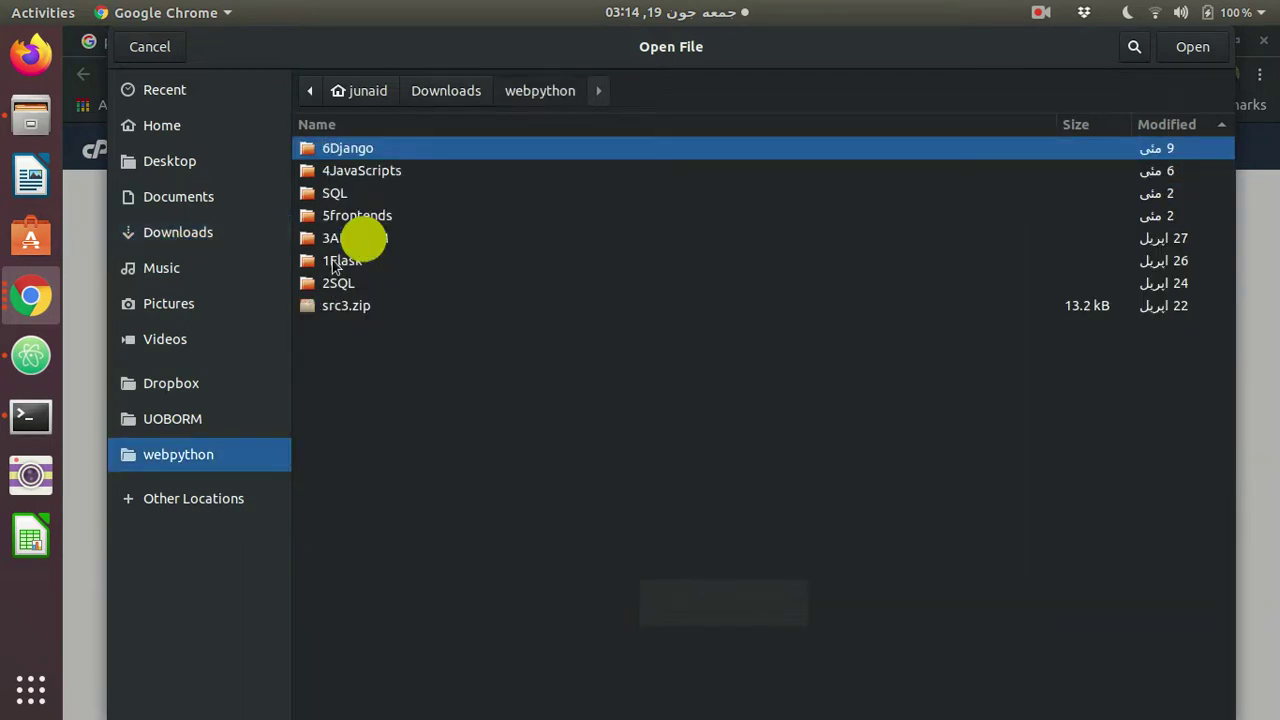
double_click(335, 260)
click(362, 160)
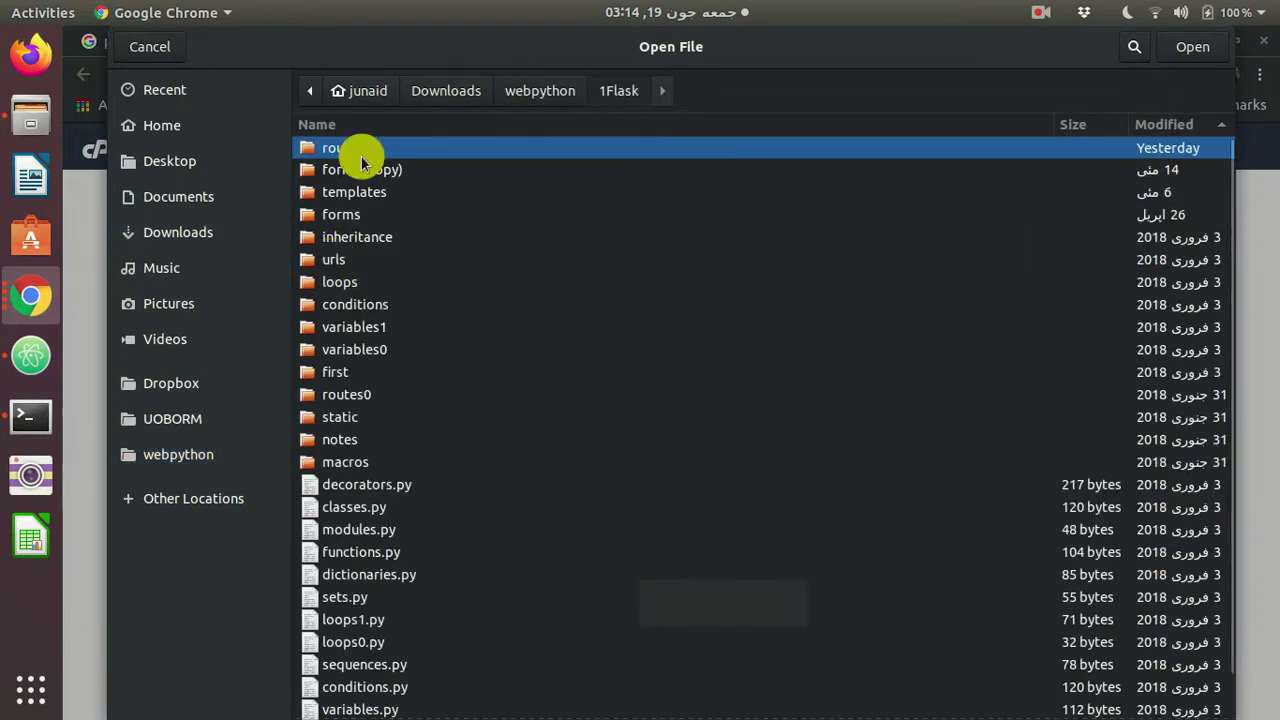
double_click(362, 160)
double_click(378, 193)
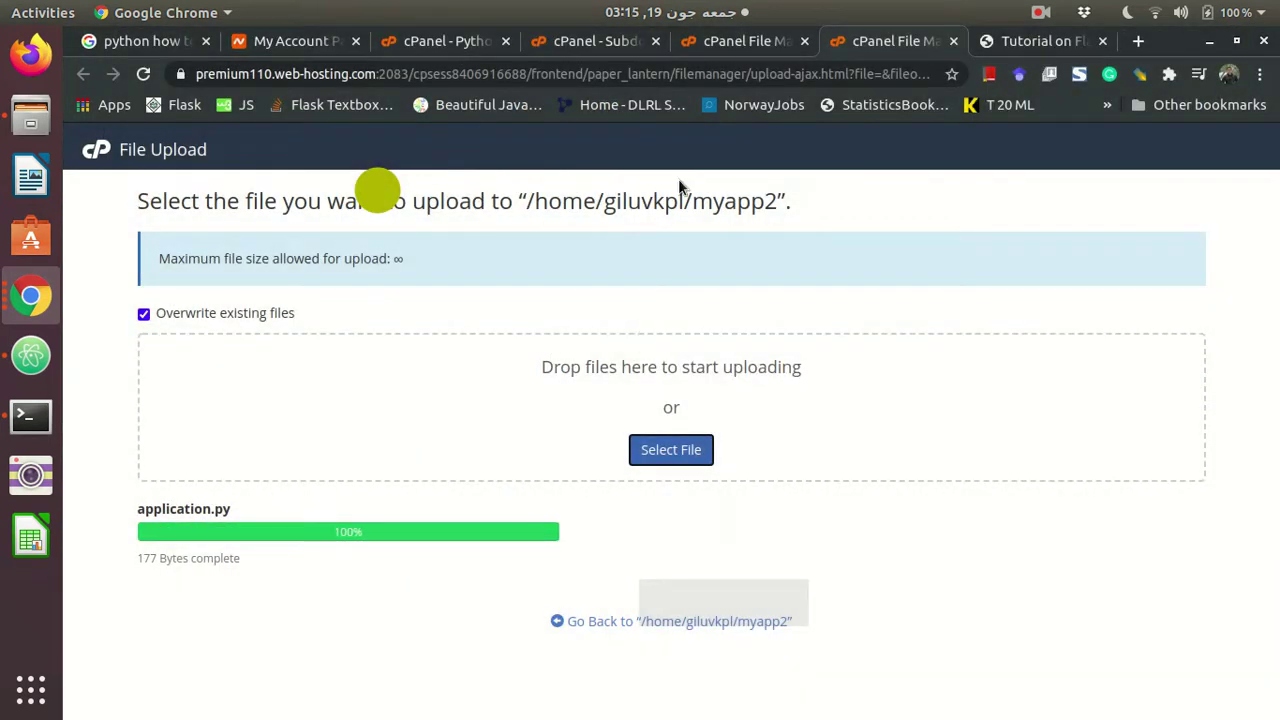
click(953, 41)
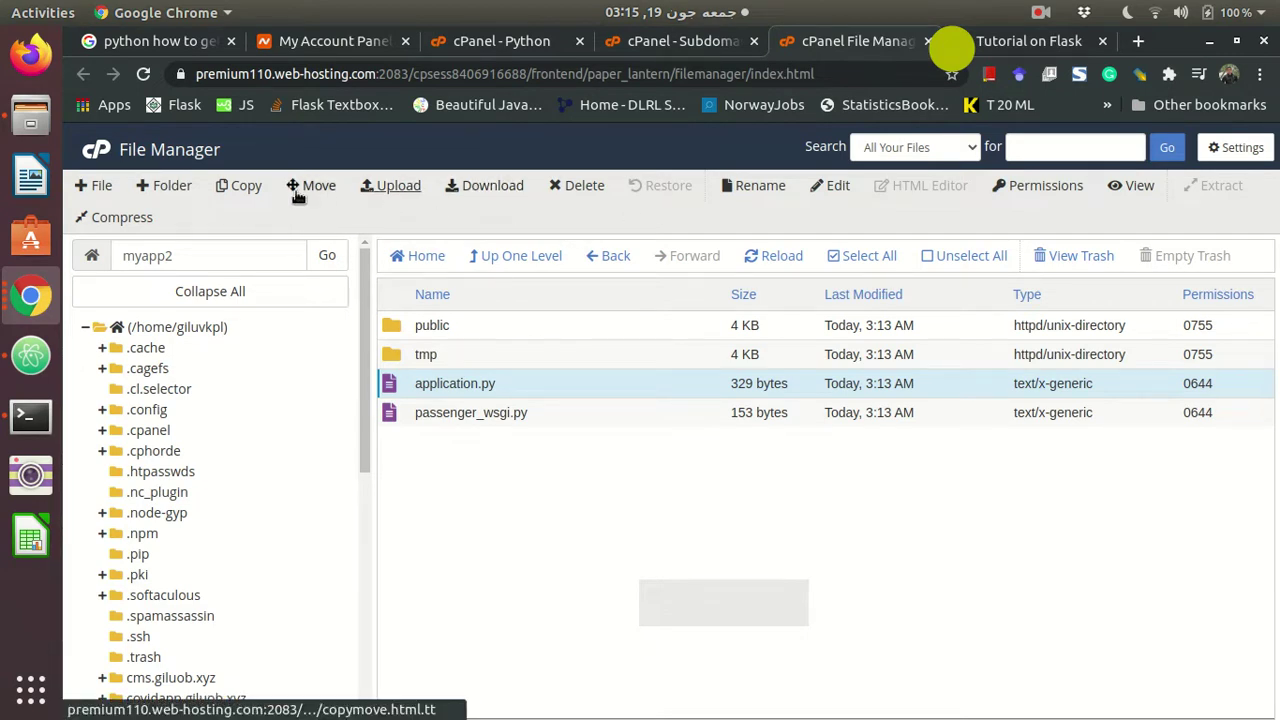
Add a folder named 'templates' to myapp2 and expand myapp2 in the folder tree.
click(176, 187)
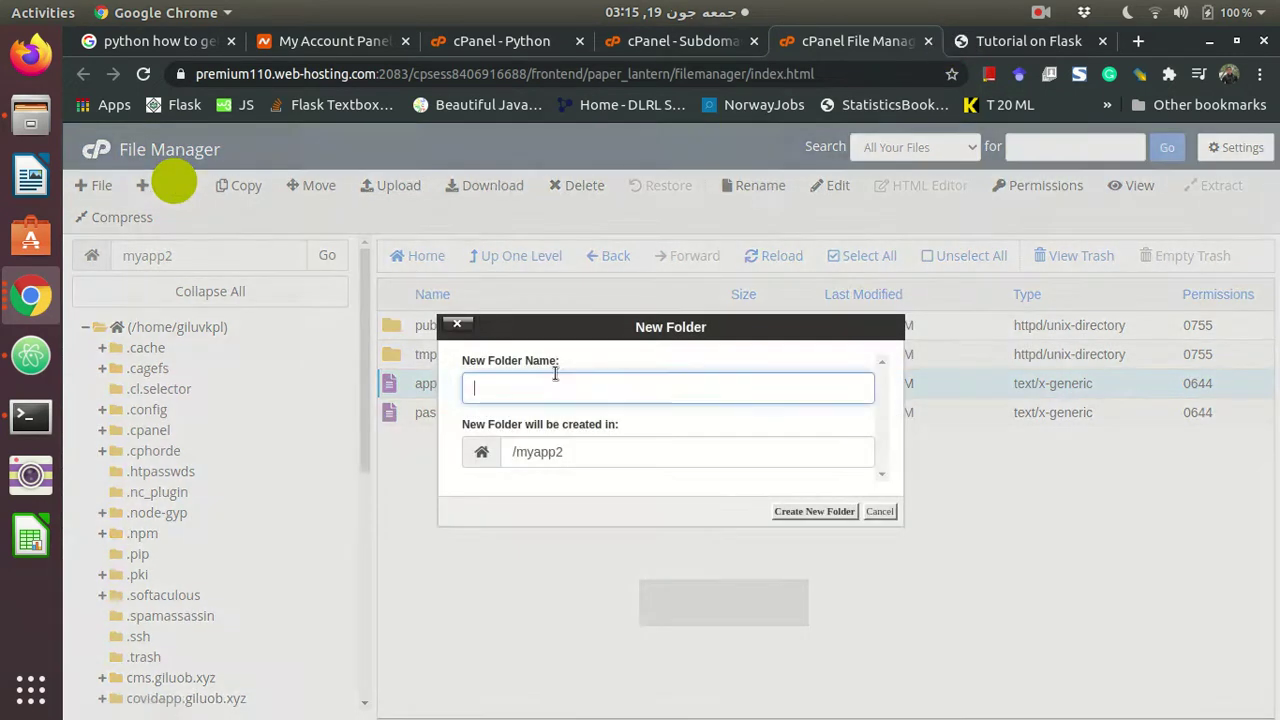
text(tem)
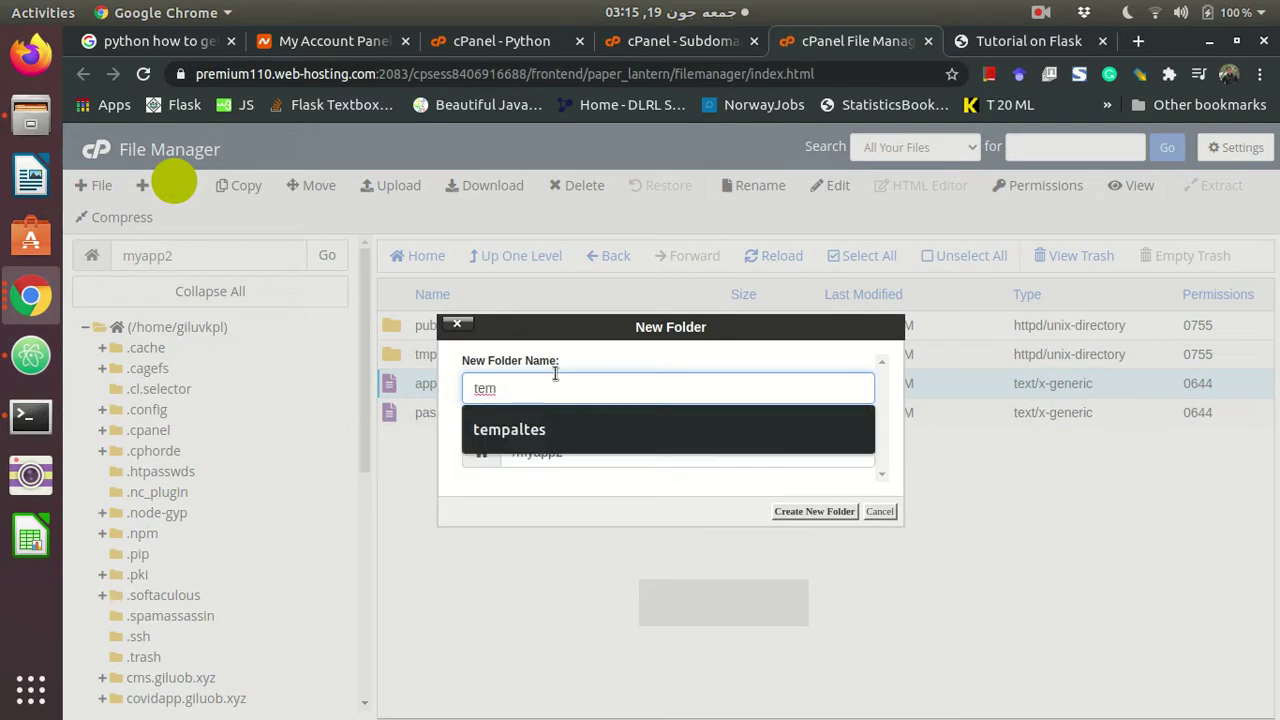
text(plates)
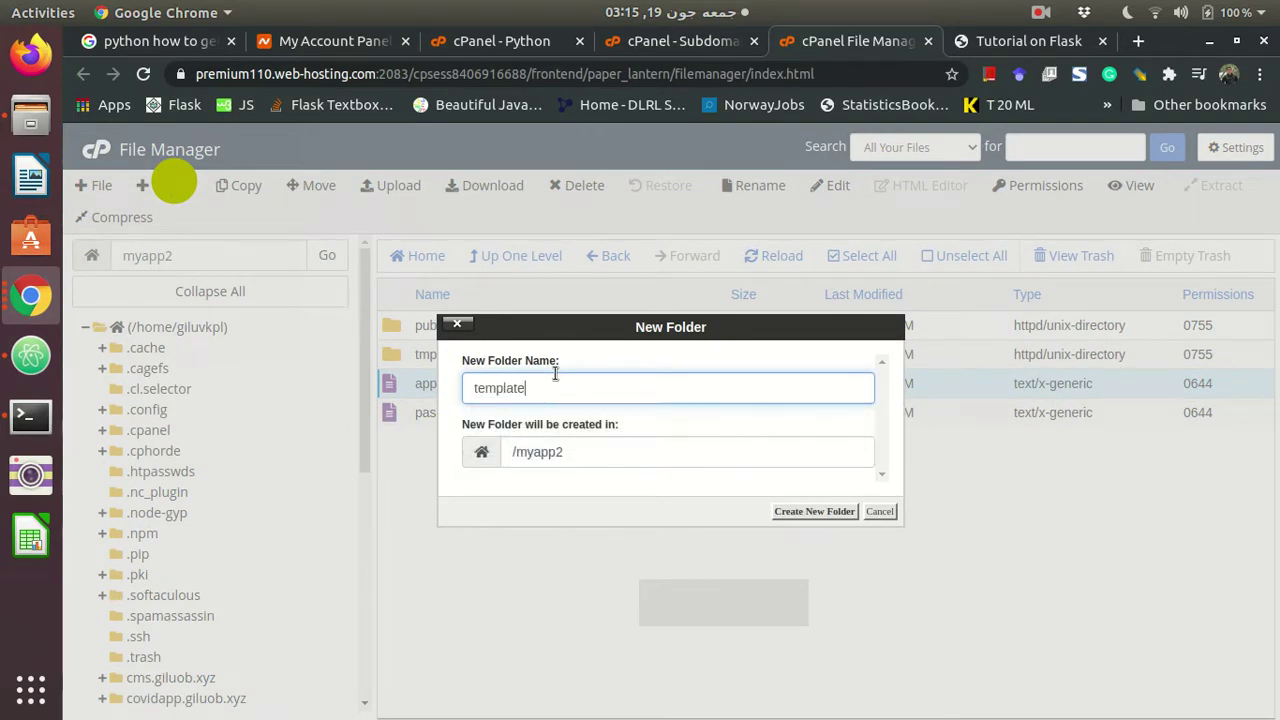
click(845, 512)
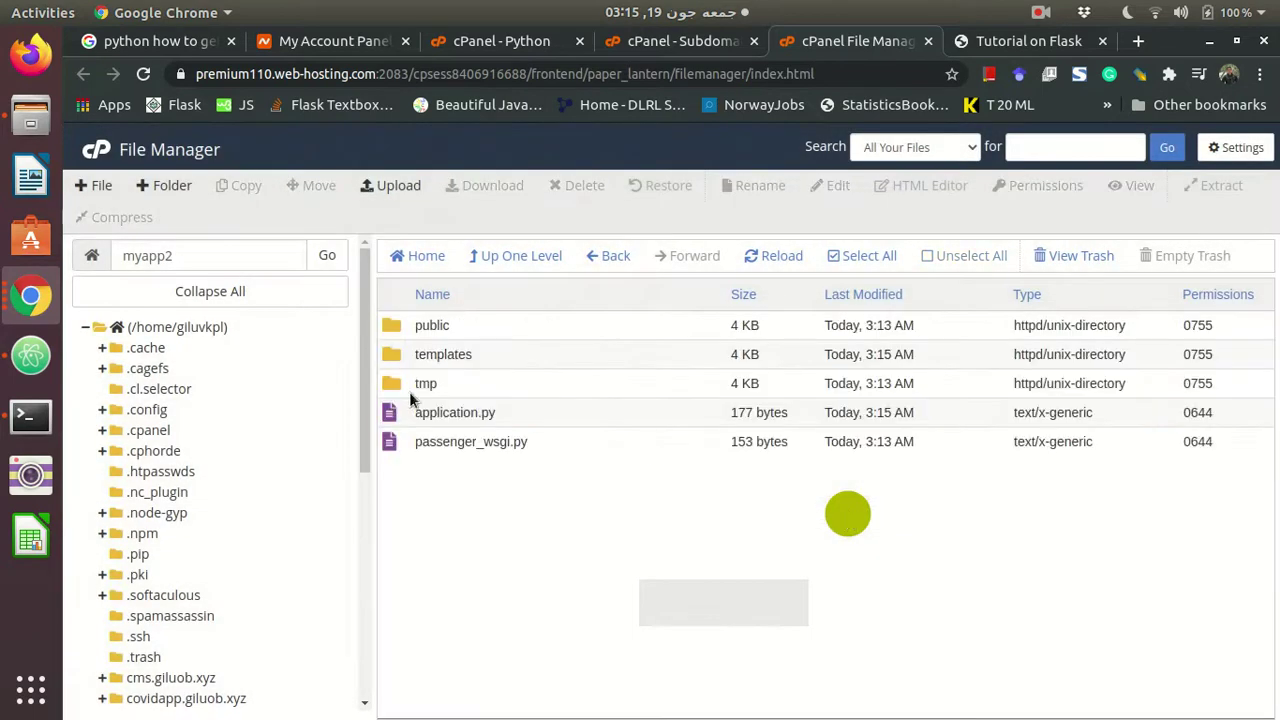
double_click(441, 353)
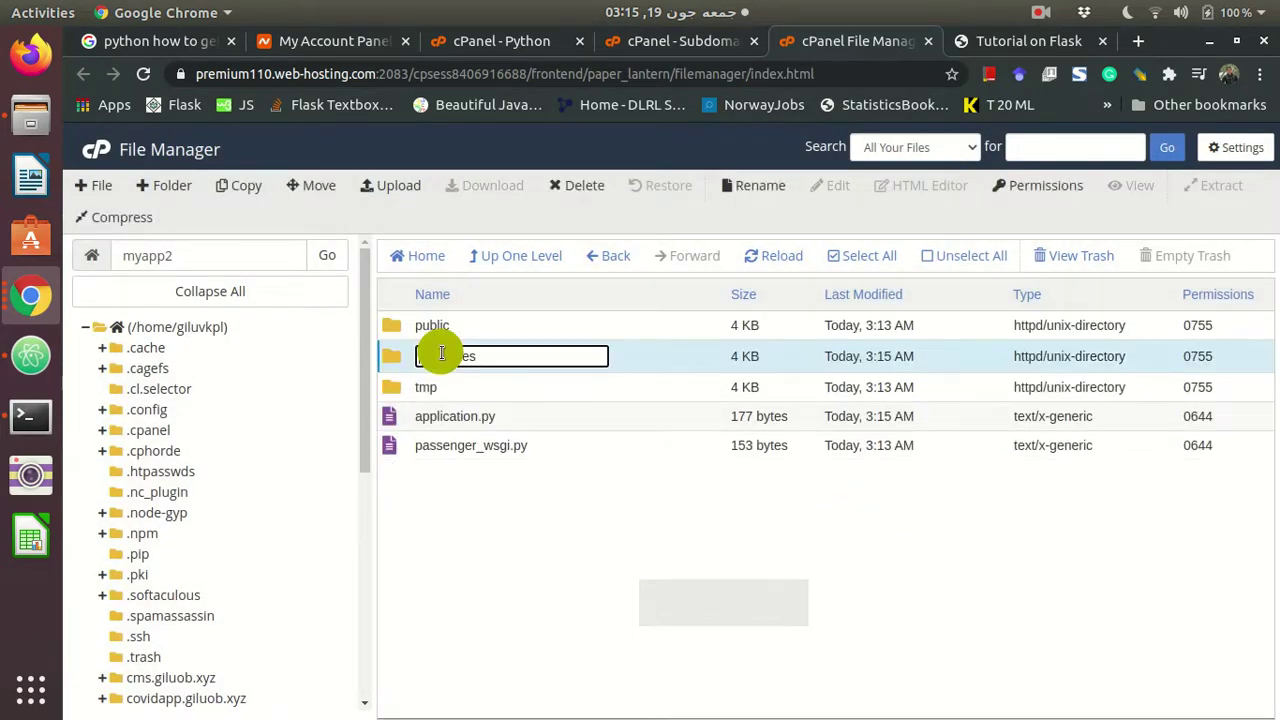
key(Escape)
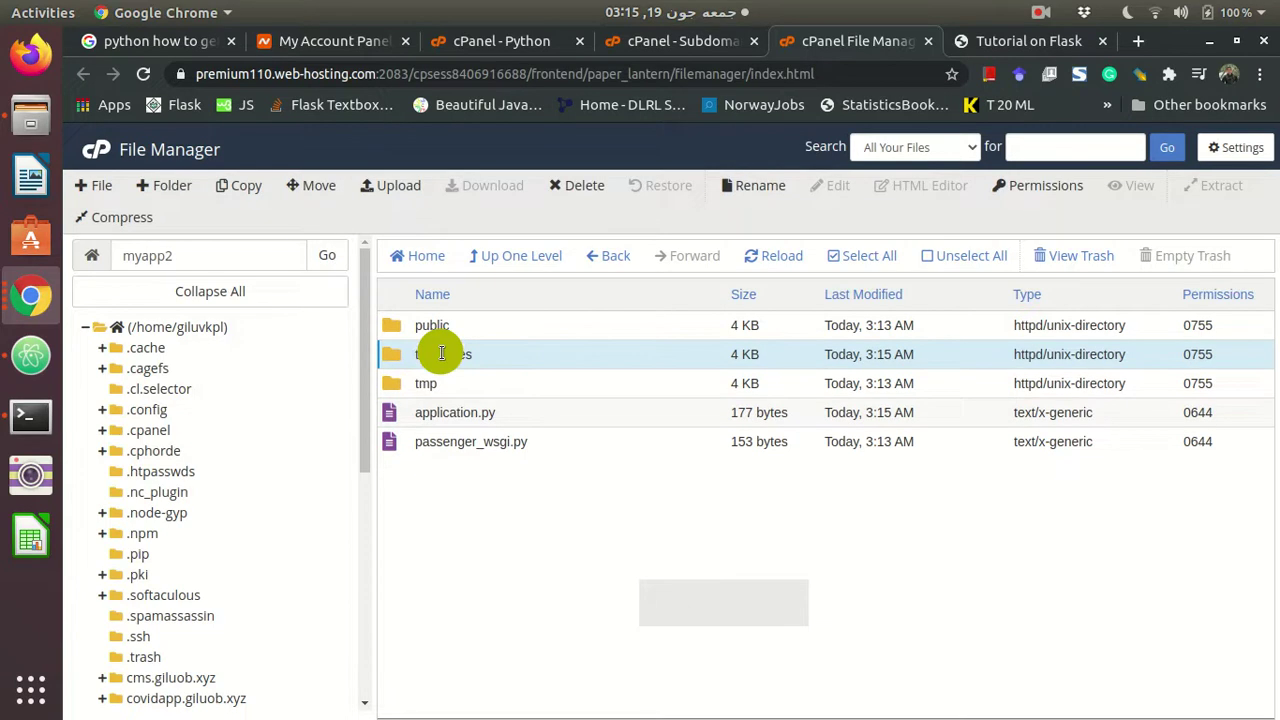
scroll(213, 445, down, 5)
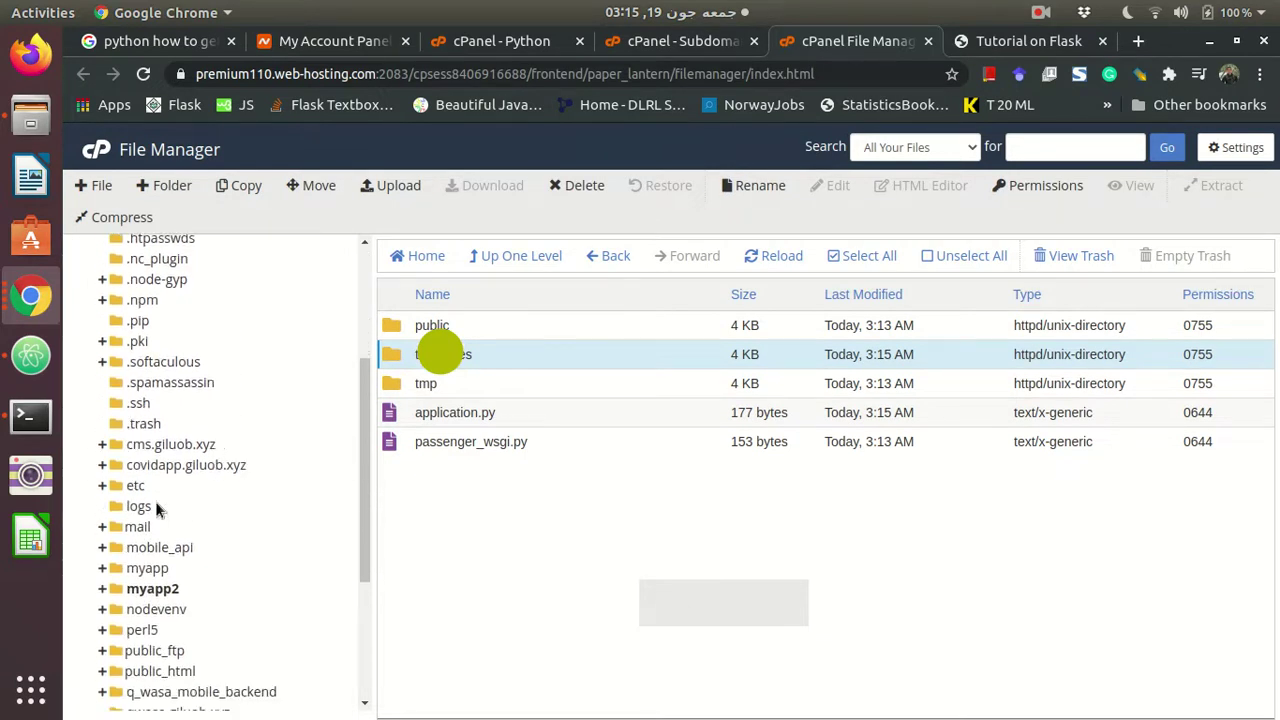
click(103, 590)
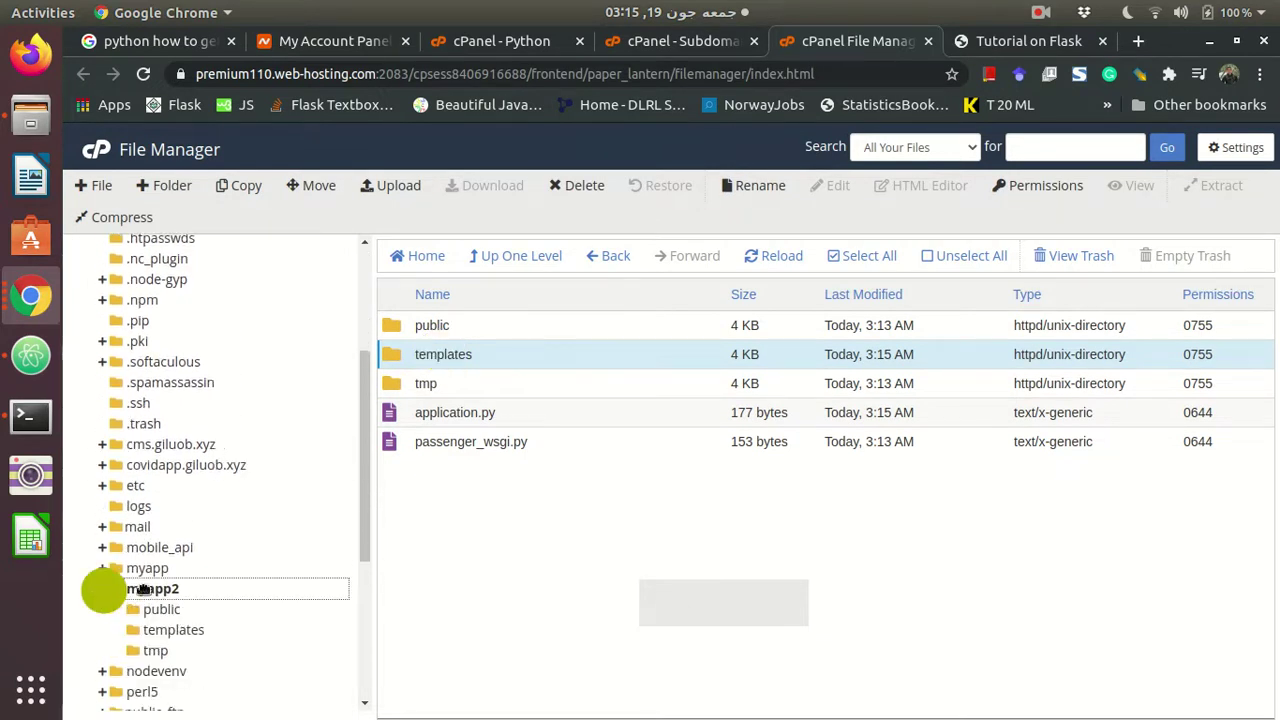
Upload index.html from the local routes1/templates folder into myapp2/templates.
click(180, 632)
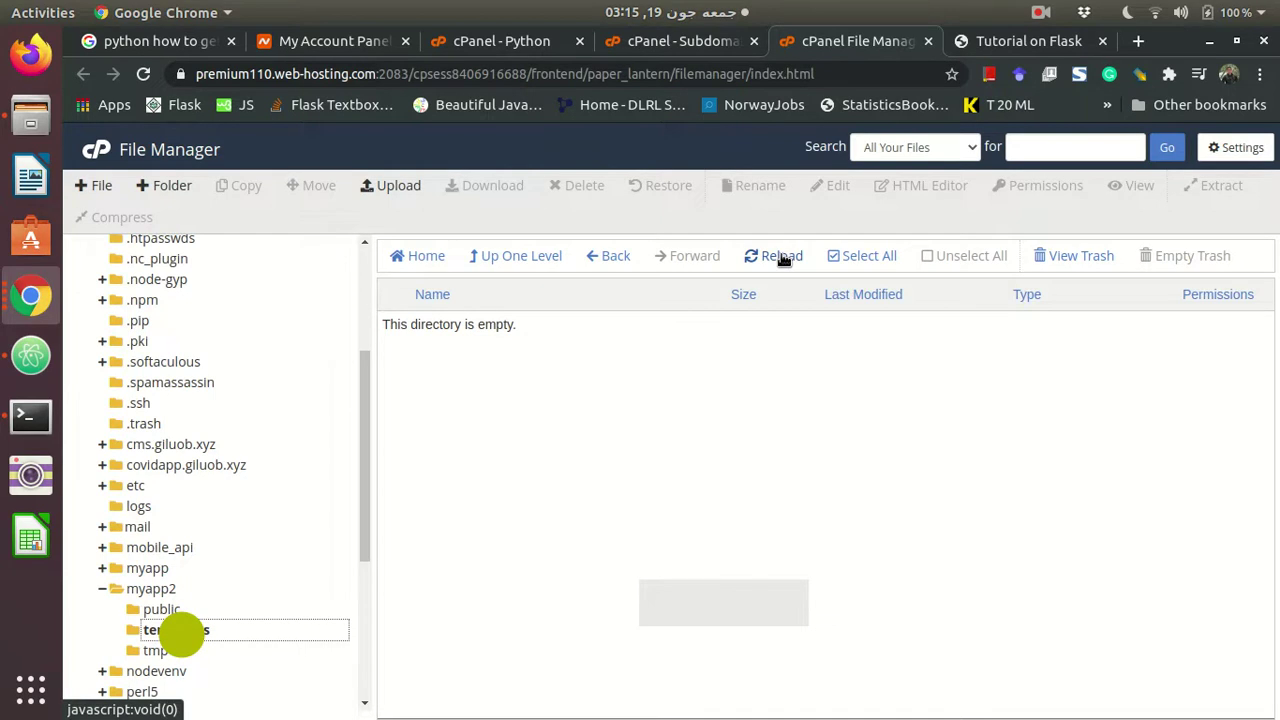
click(374, 187)
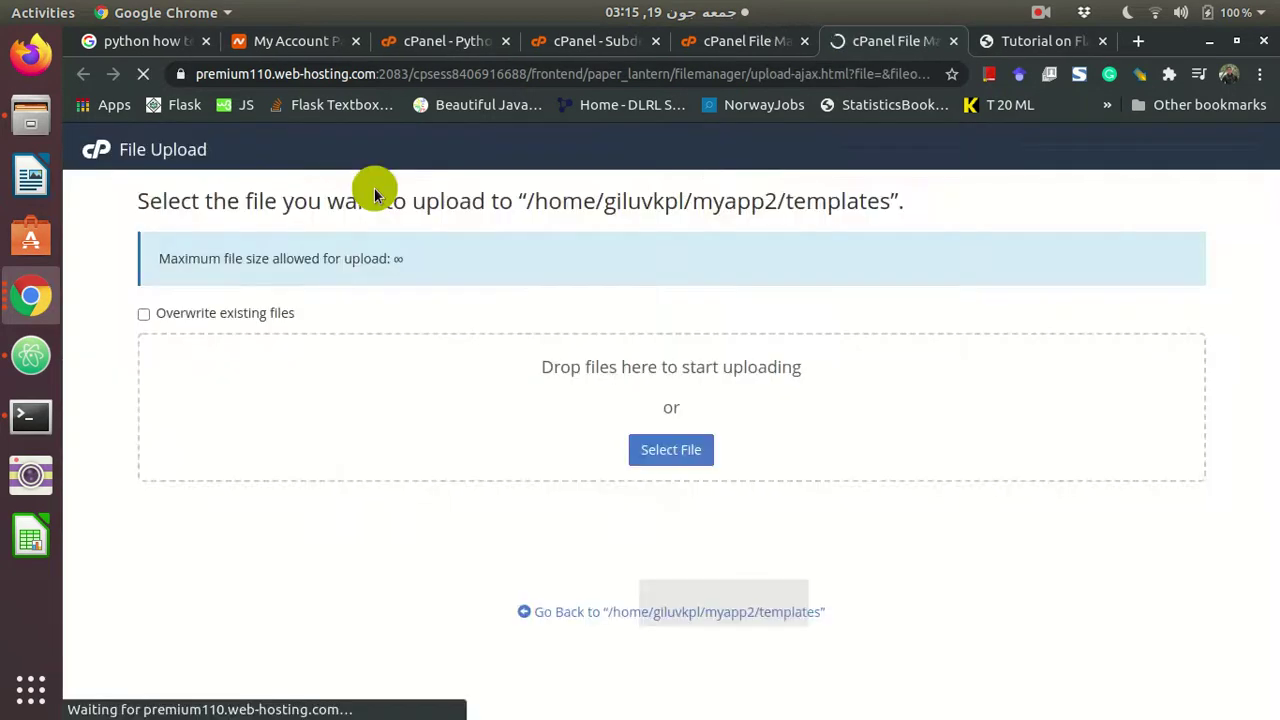
click(669, 449)
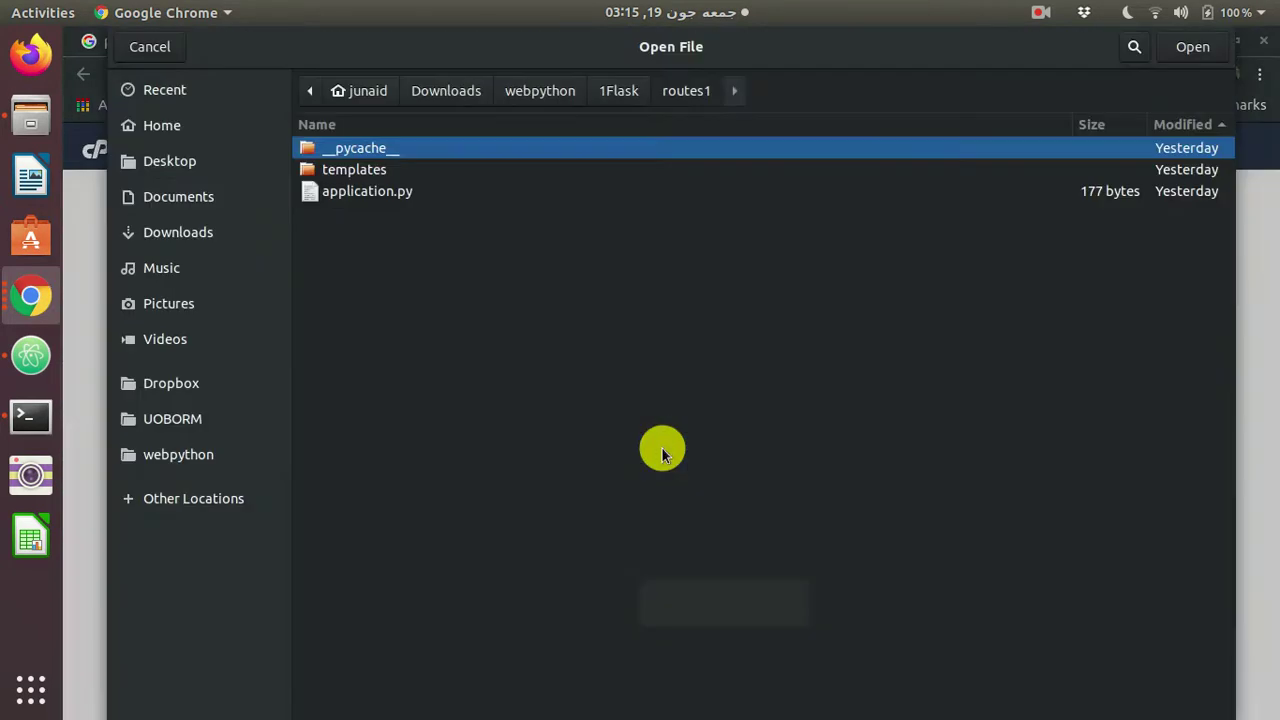
double_click(366, 177)
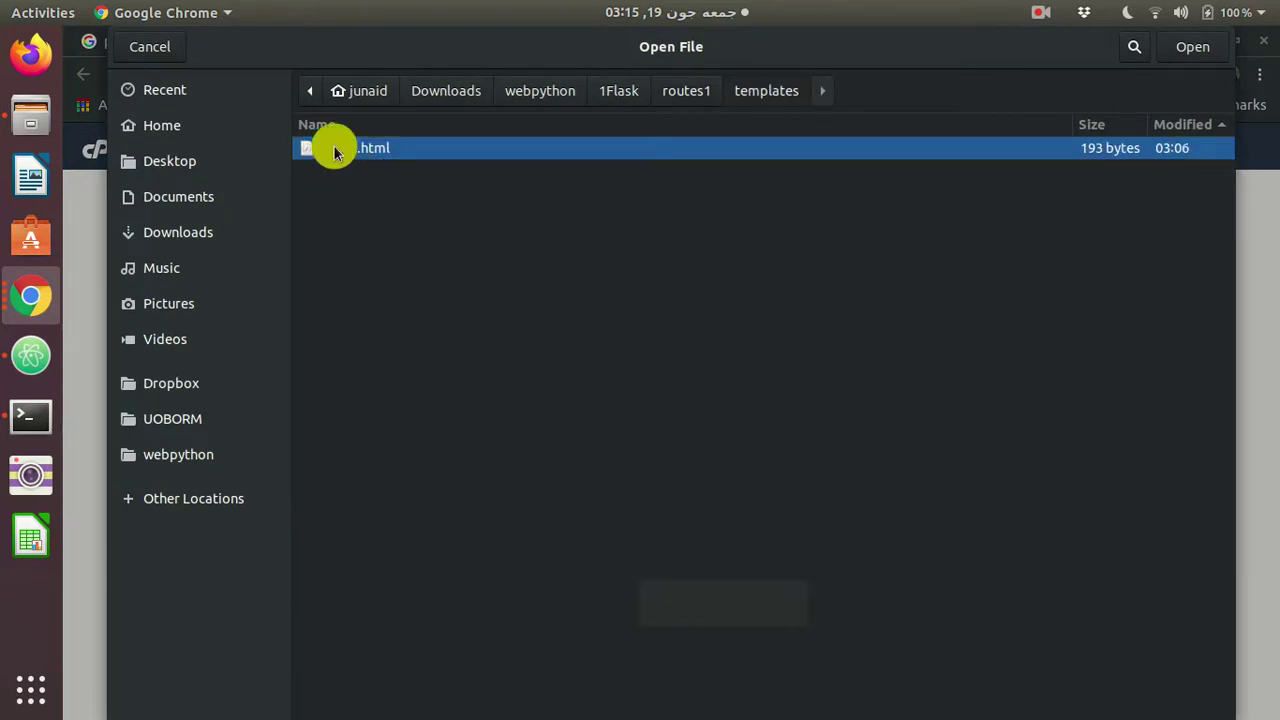
double_click(335, 150)
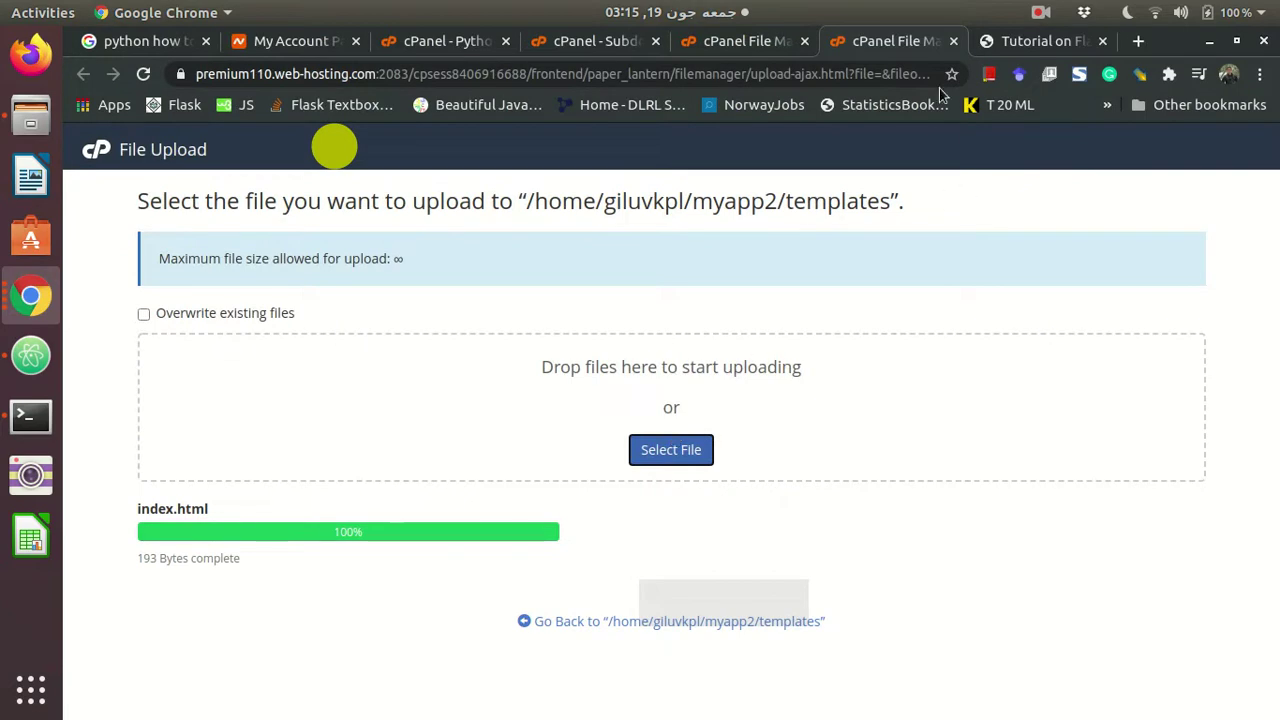
click(953, 41)
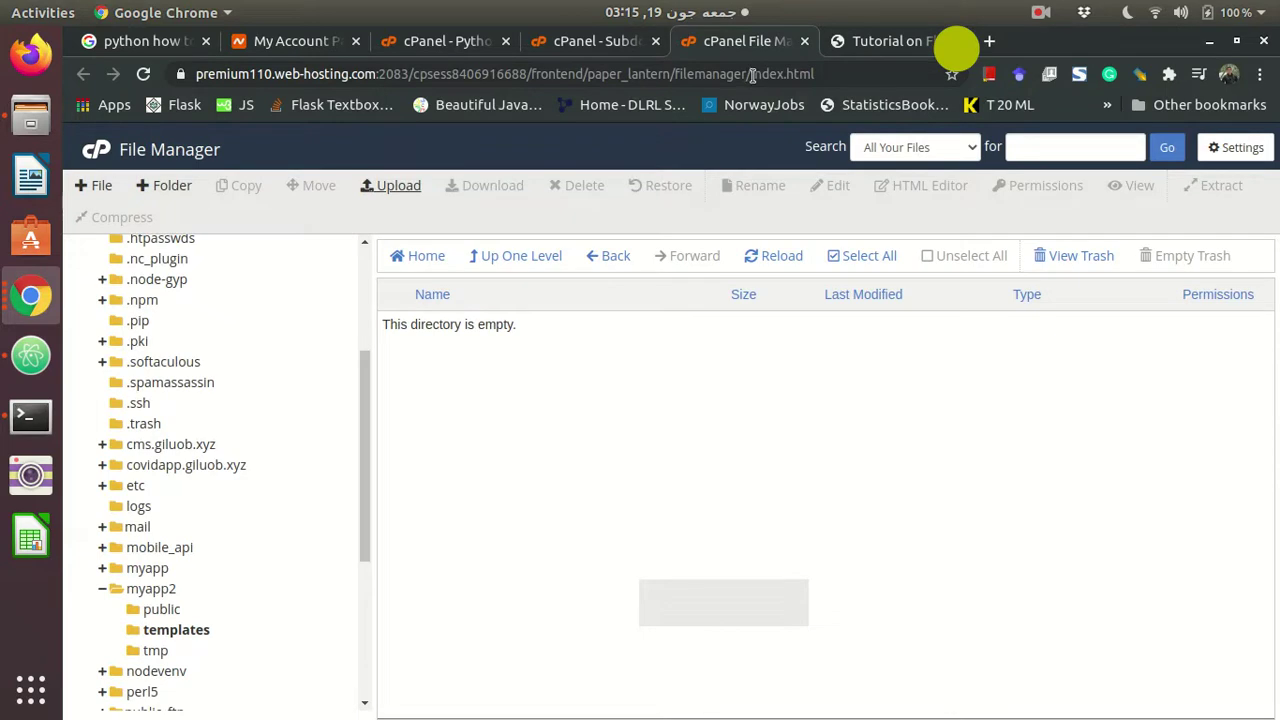
Check the deployed site, then scroll the tutorial.giluob.xyz Python app settings to Configuration files.
click(660, 44)
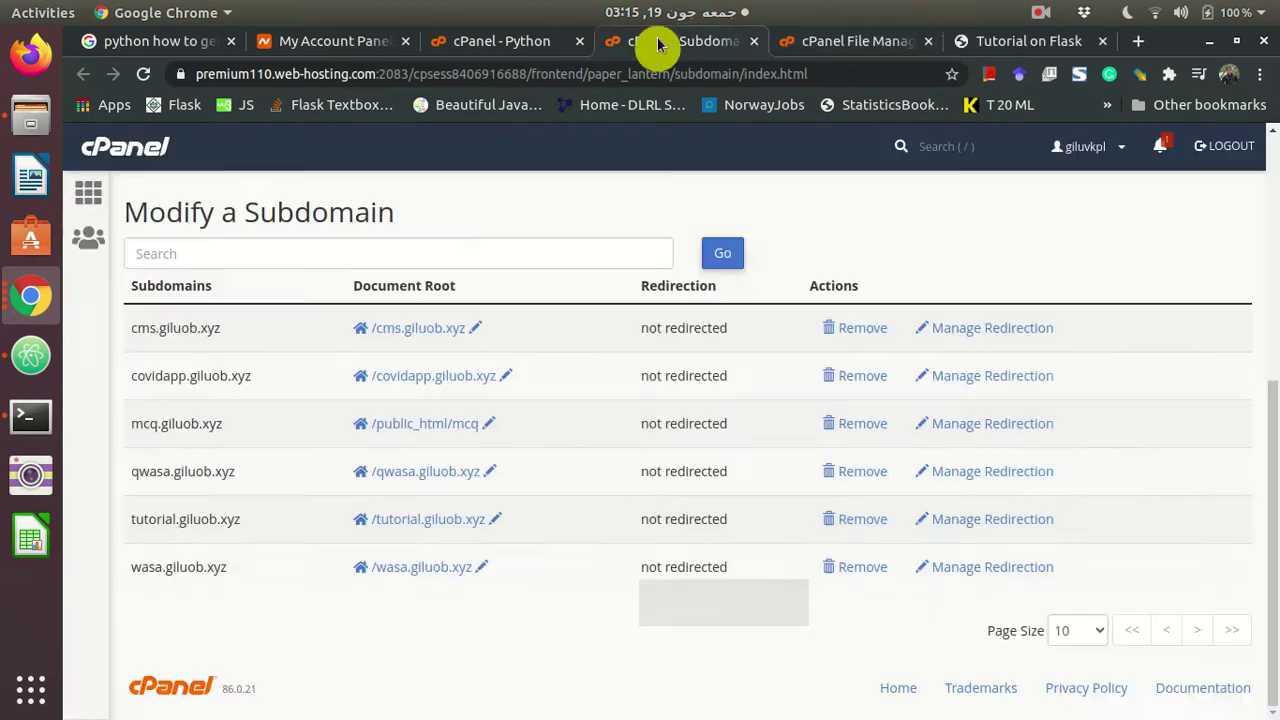
click(515, 42)
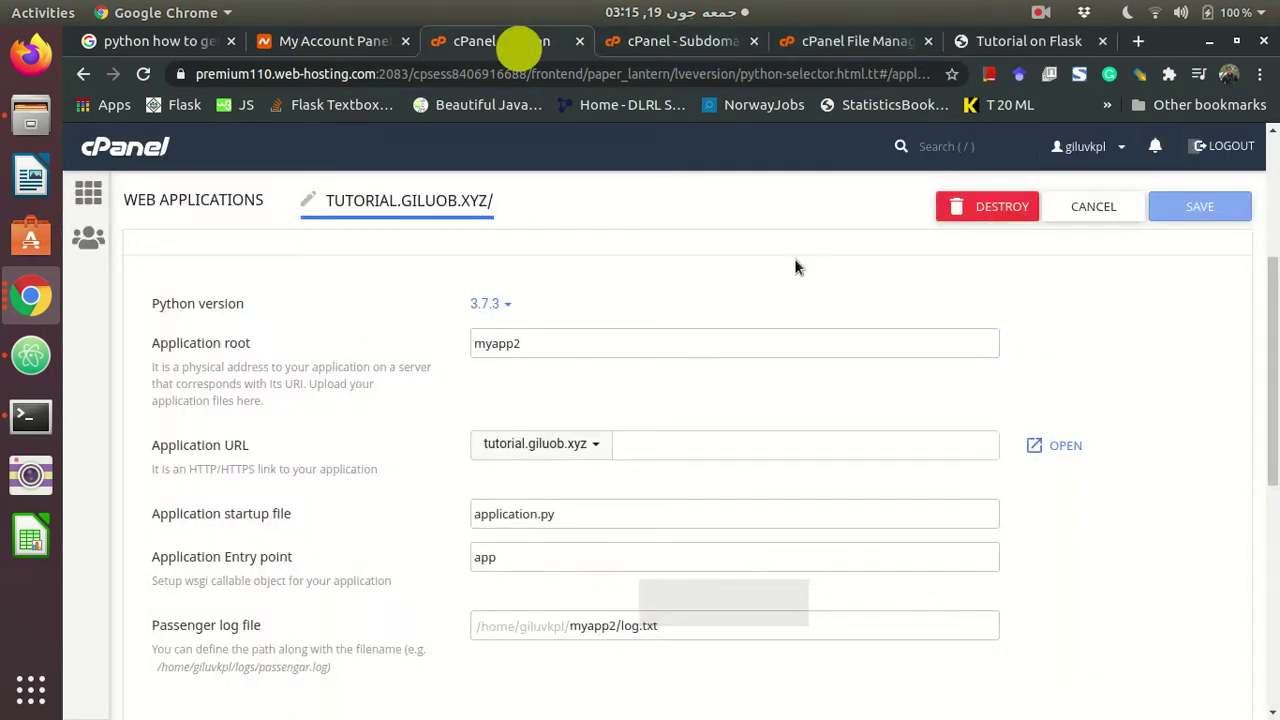
click(1046, 445)
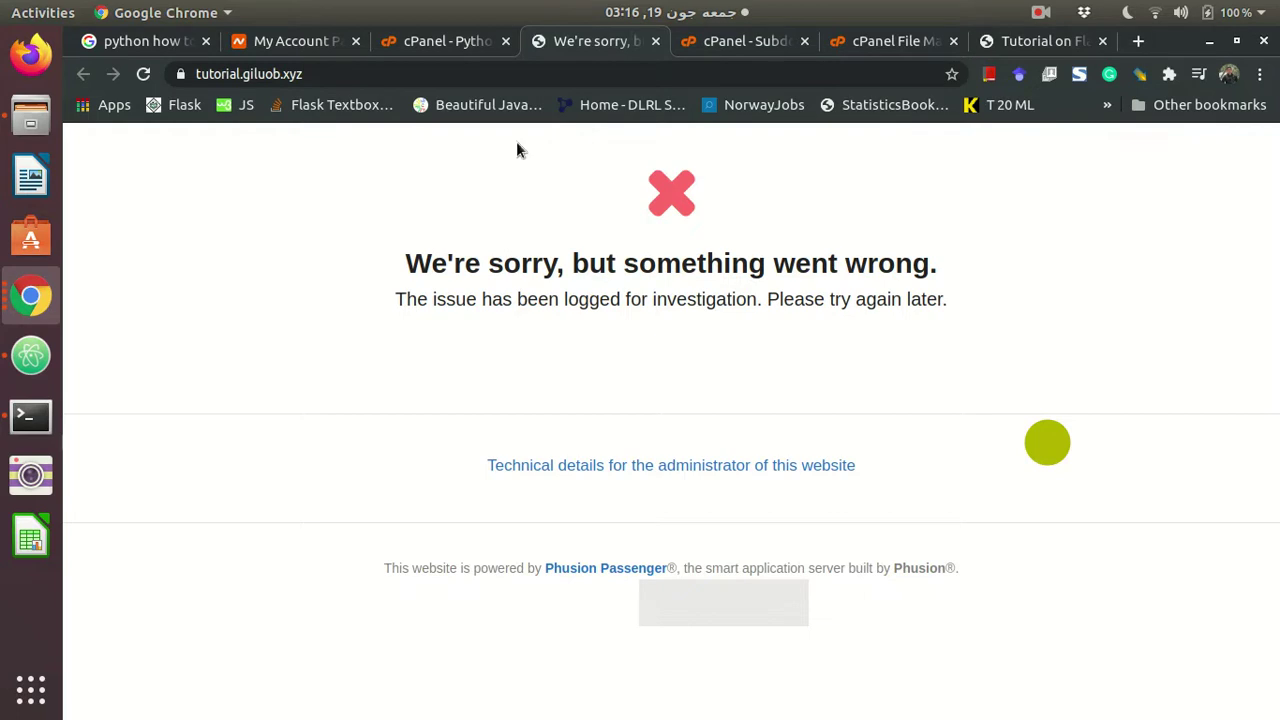
click(445, 44)
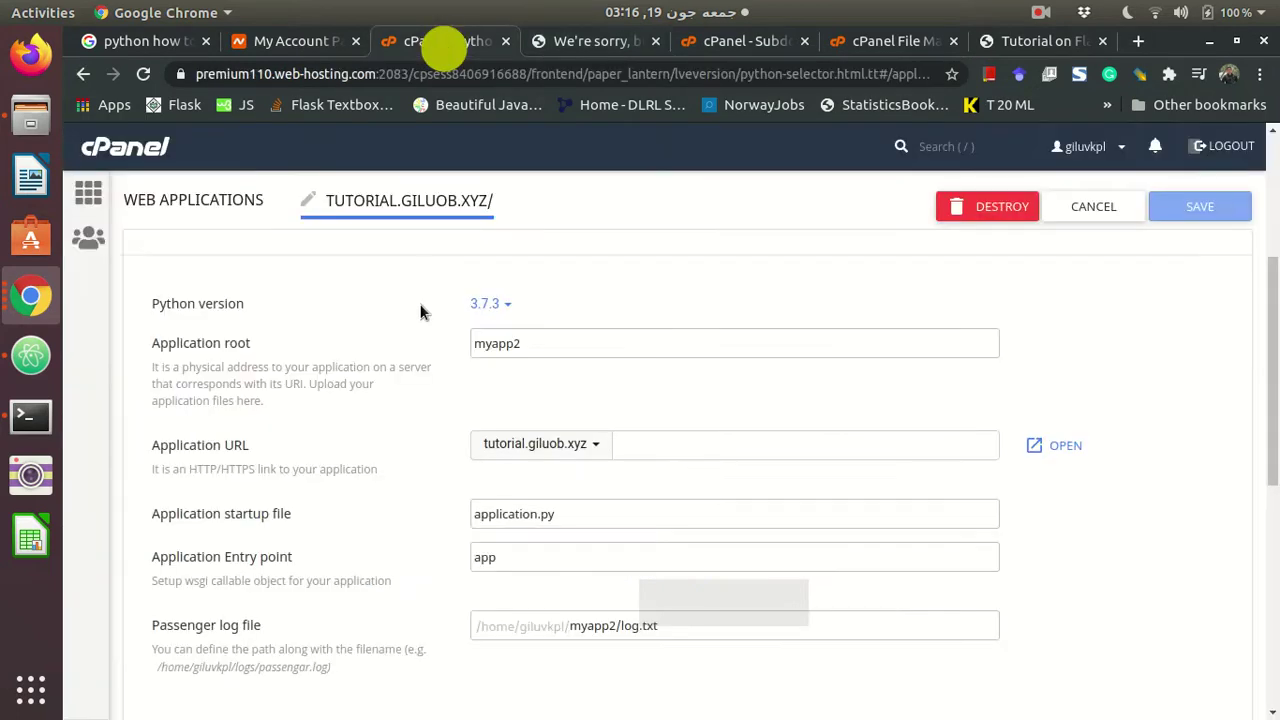
scroll(420, 313, down, 1)
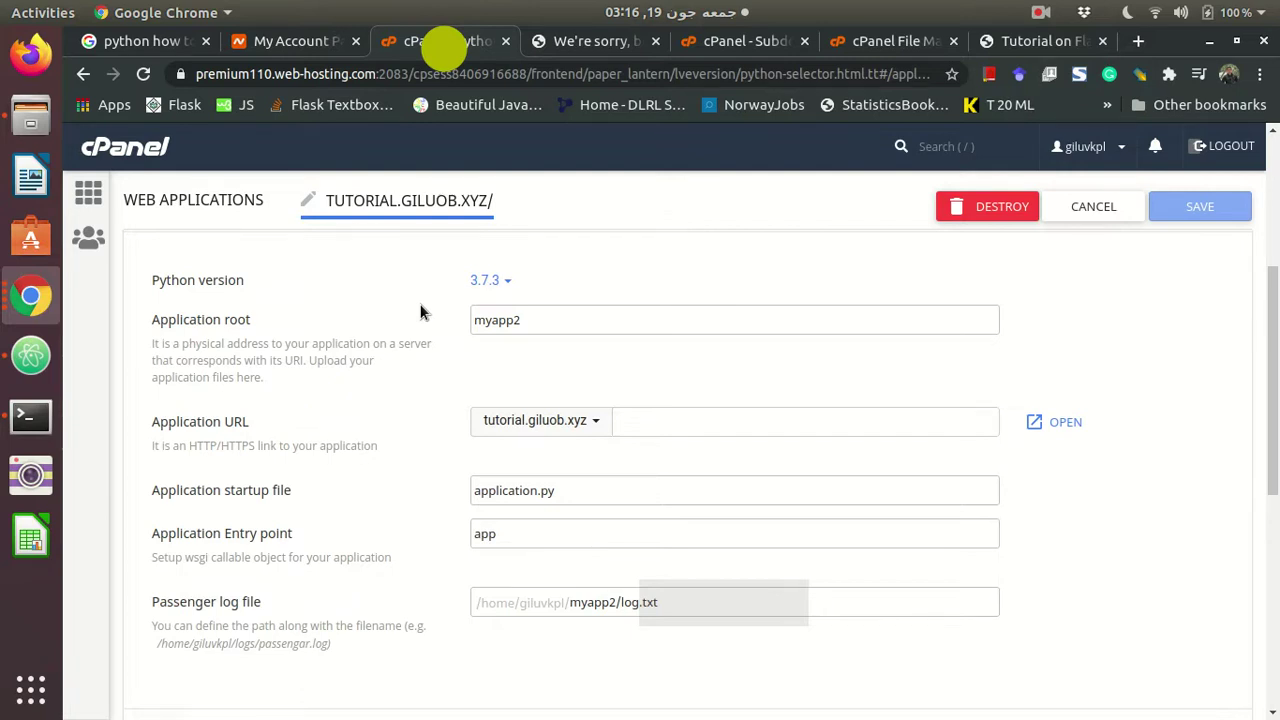
triple_click(420, 312)
scroll(361, 405, down, 5)
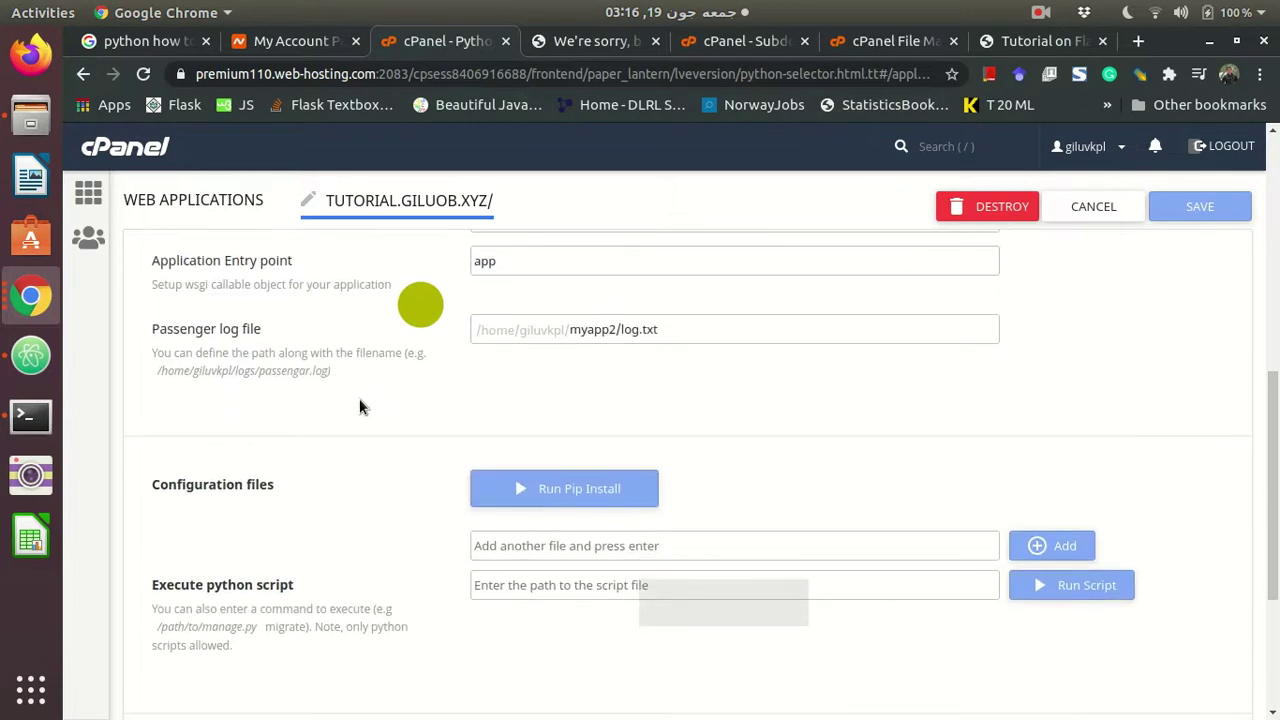
scroll(361, 405, down, 2)
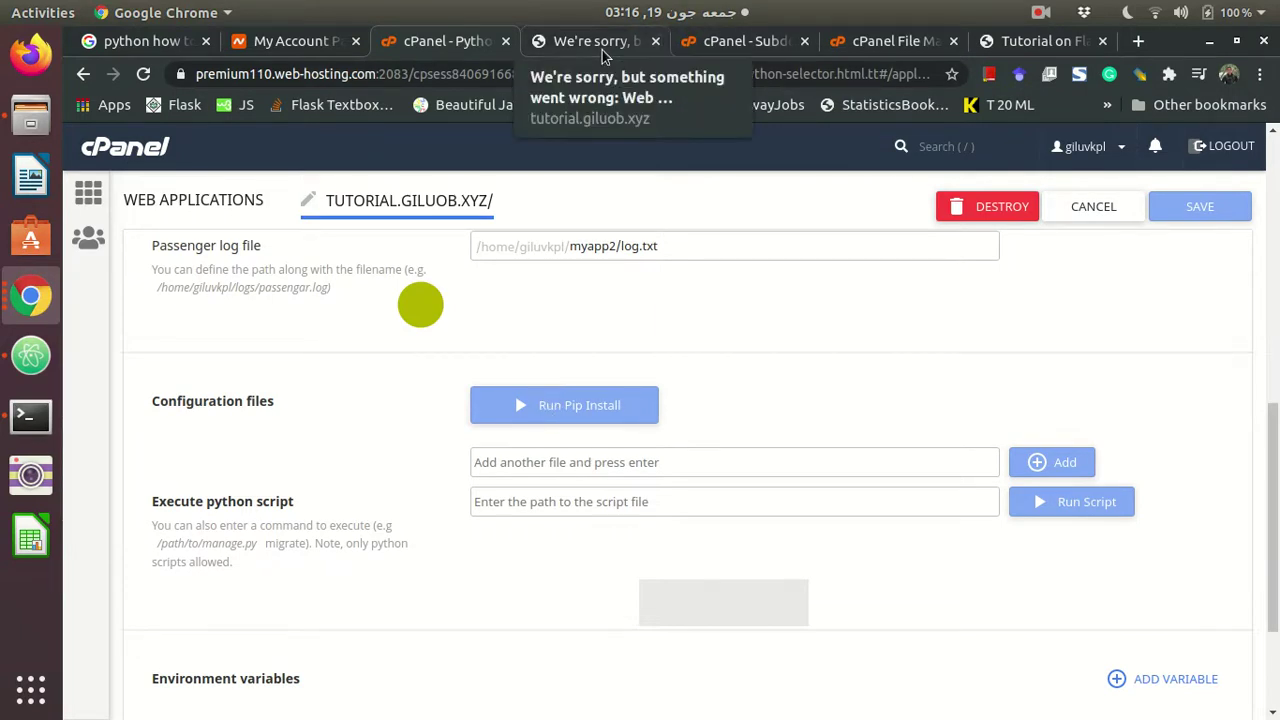
Review requirement.txt in Downloads, confirming its Flask==1.0.2 and Flask-SQLAlchemy==2.4.0 pins.
click(22, 125)
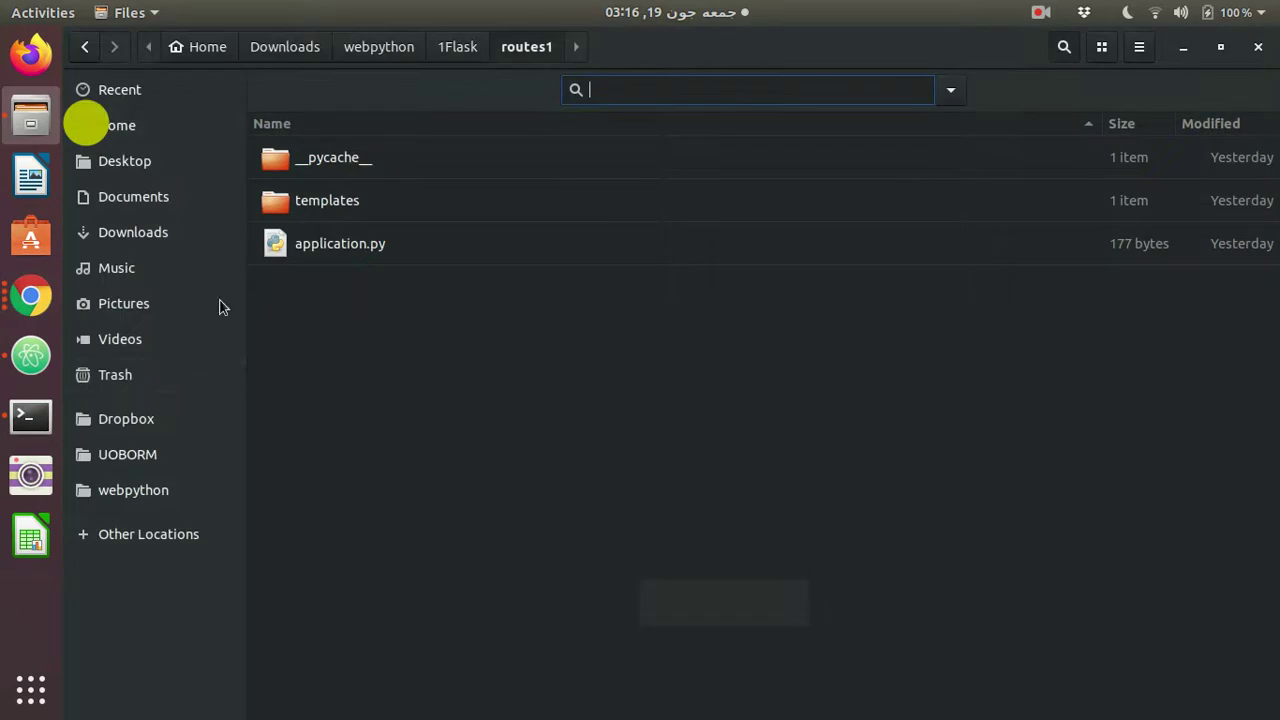
click(149, 231)
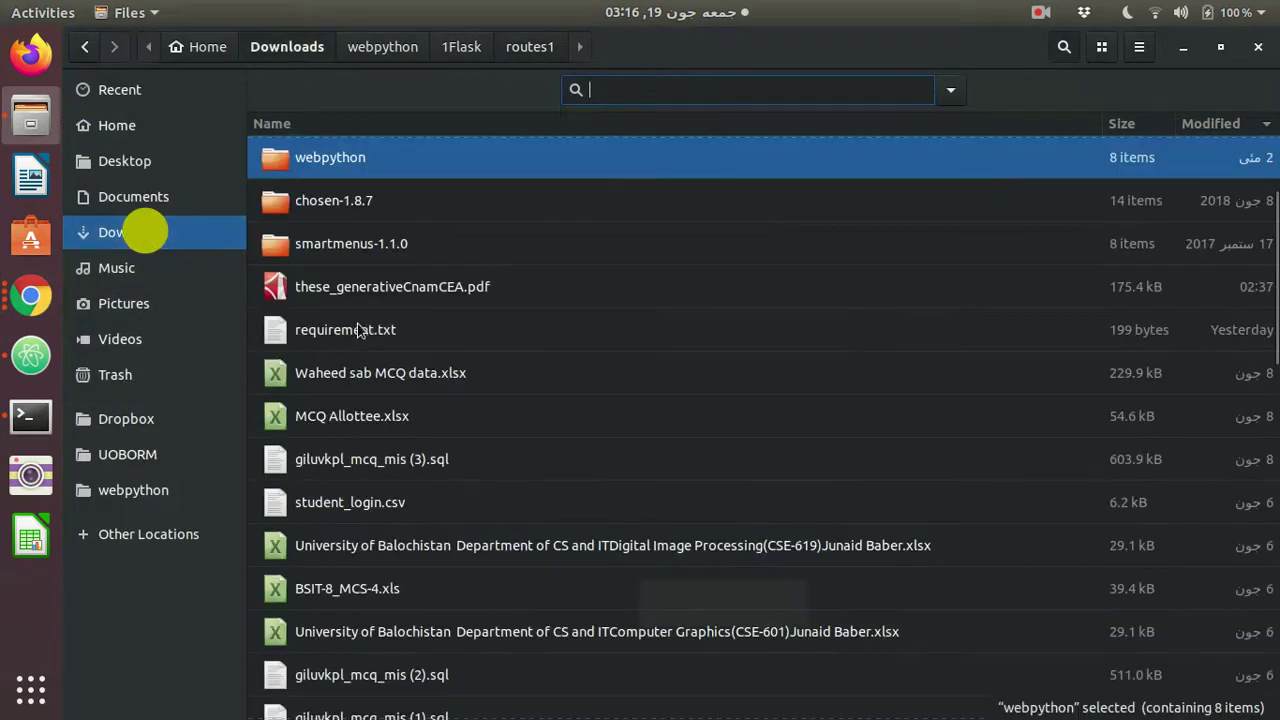
click(357, 329)
double_click(357, 329)
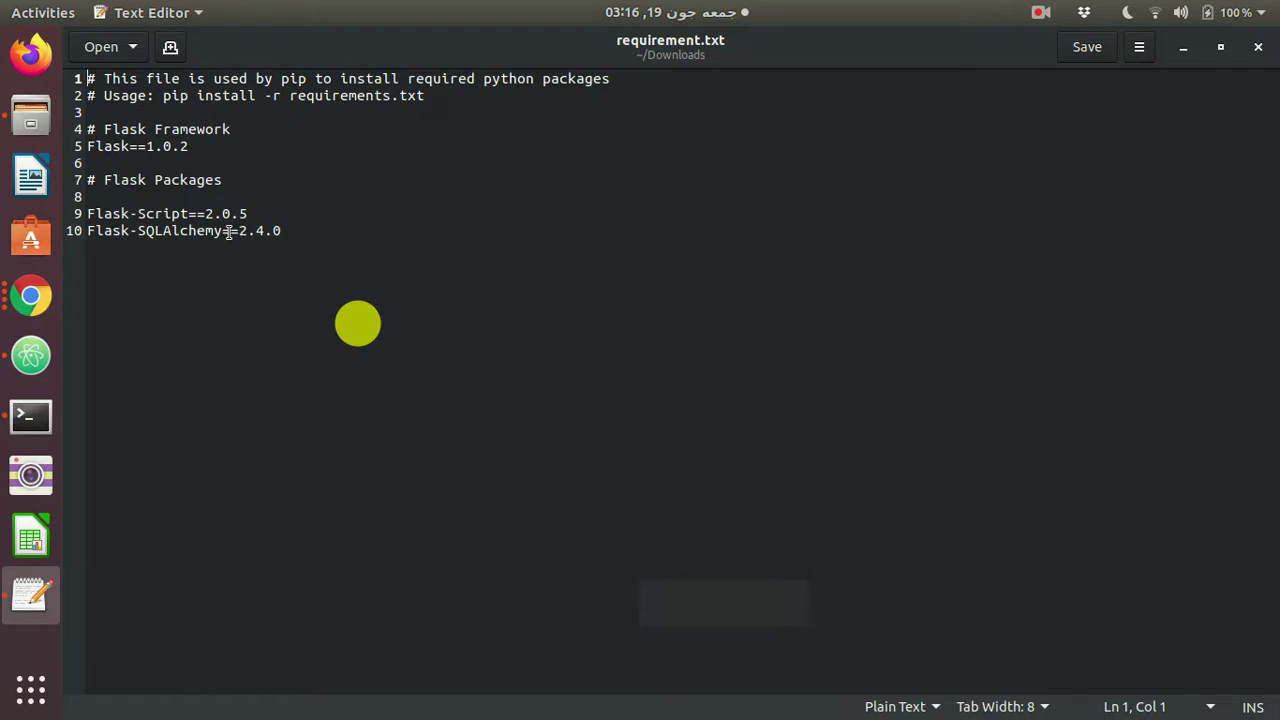
click(1258, 50)
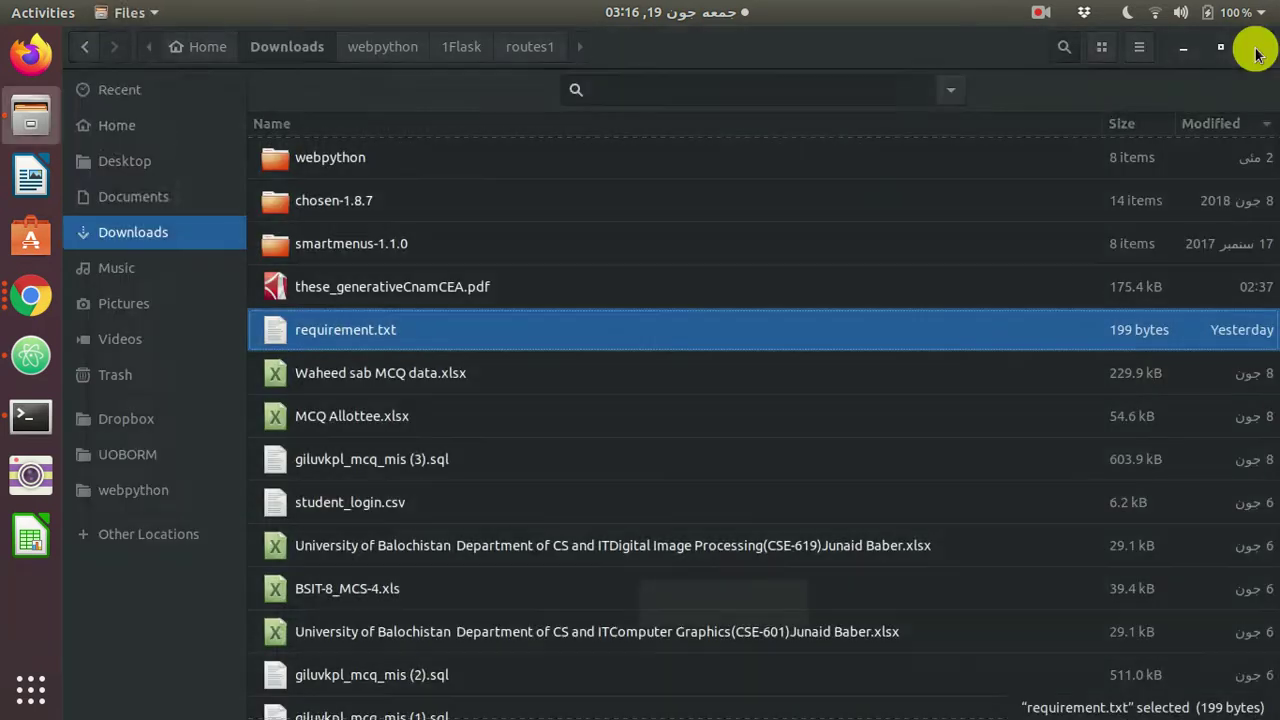
Register requirement.txt as a configuration file, copying its name from the file browser.
key(alt+Tab)
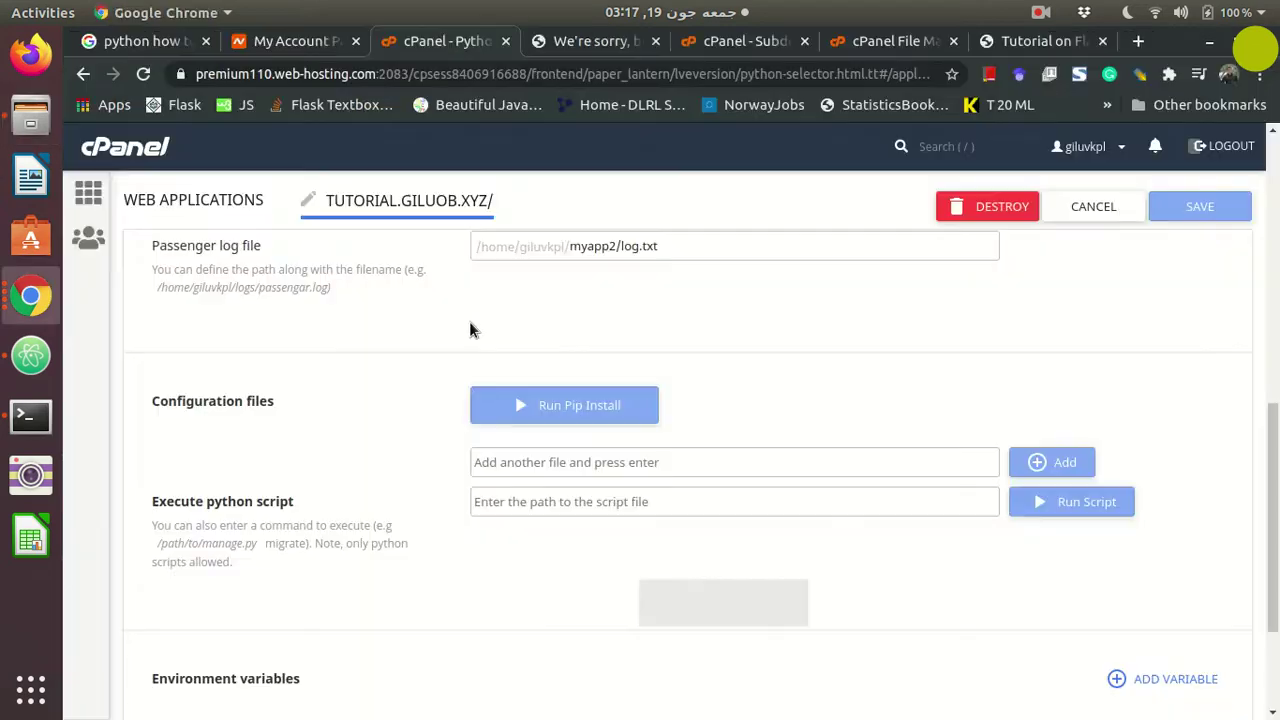
click(731, 463)
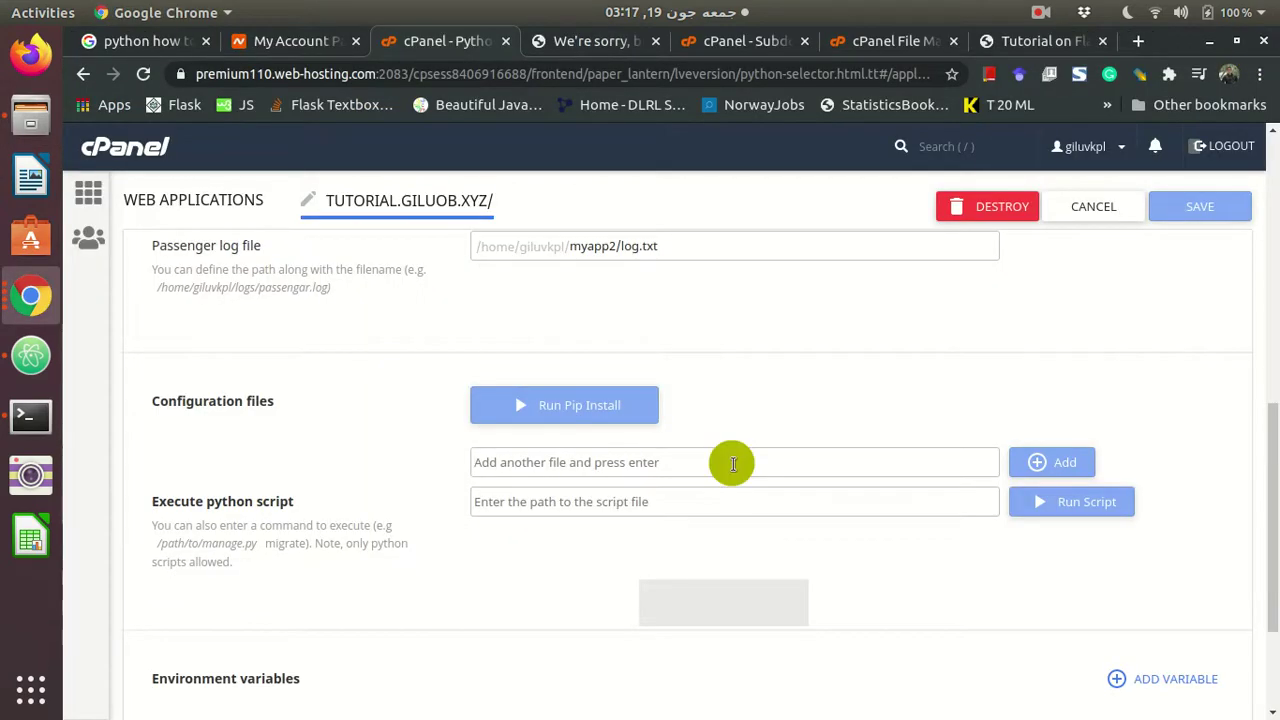
key(alt+Tab)
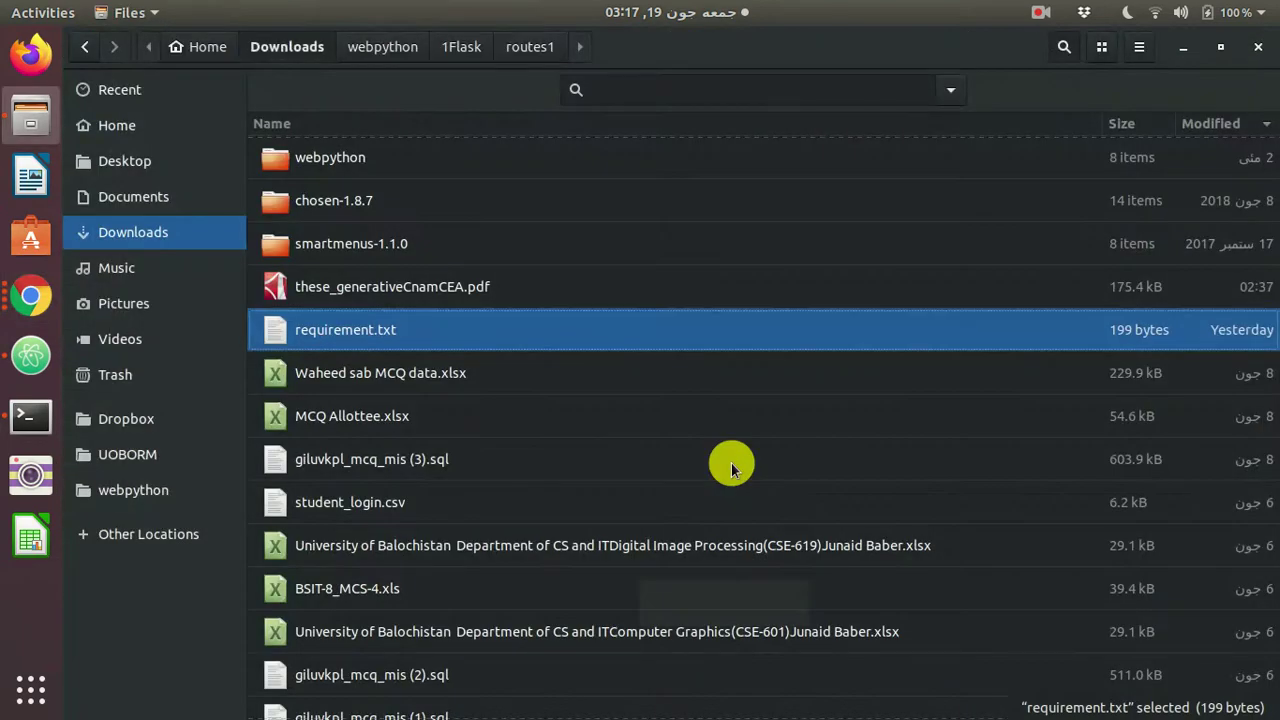
key(F2)
key(ctrl+c)
key(Escape)
key(alt+Tab)
key(ctrl+v)
text(.txt)
click(1049, 459)
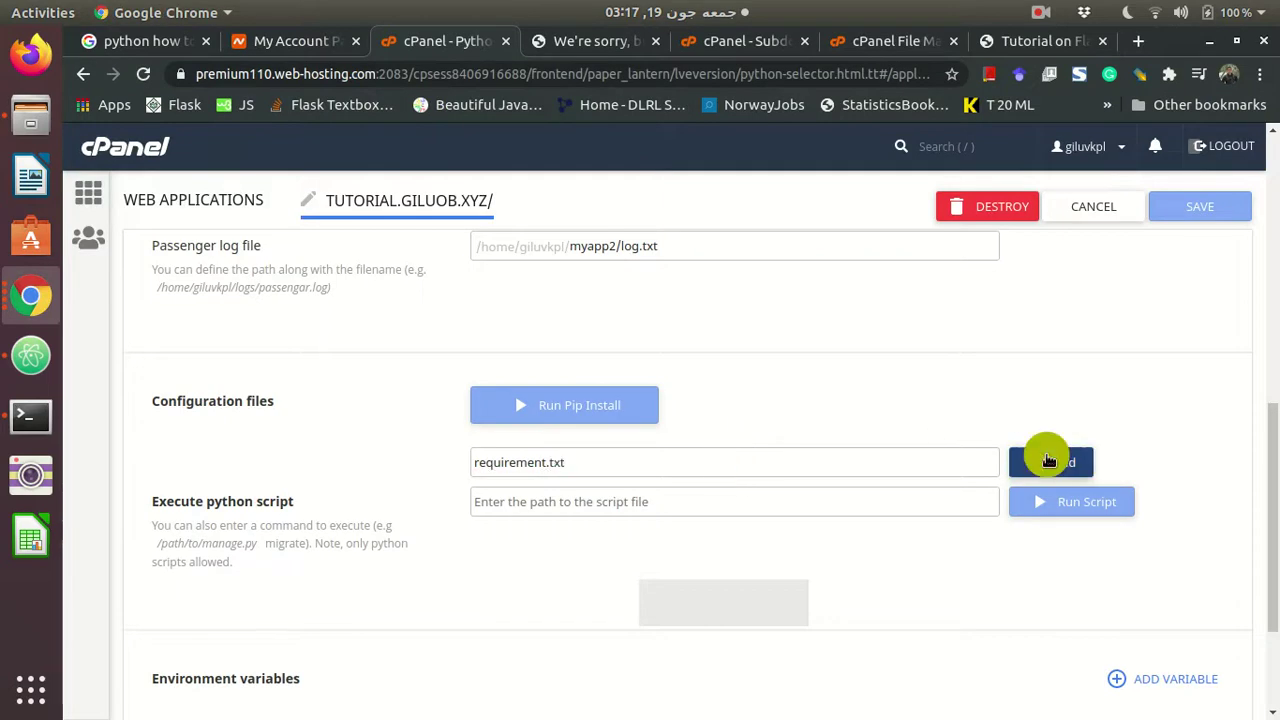
click(889, 41)
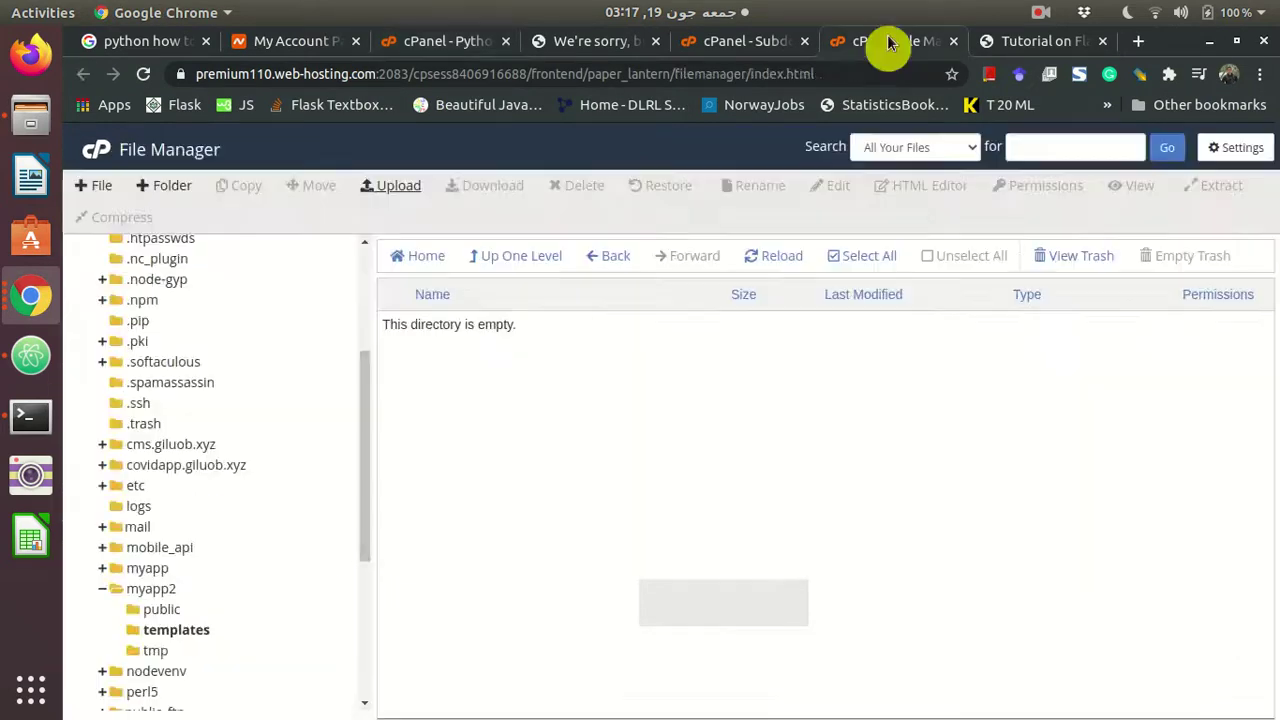
Navigate File Manager to the myapp2 folder listing.
click(737, 45)
click(572, 45)
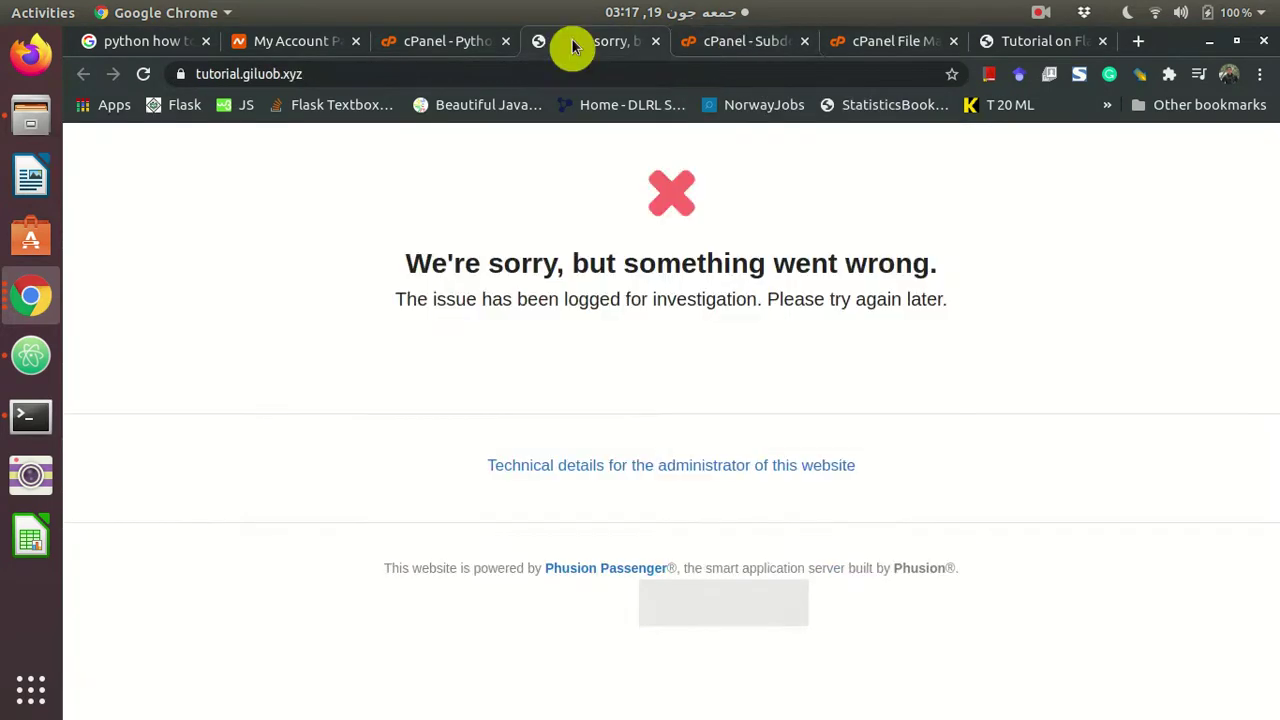
click(857, 45)
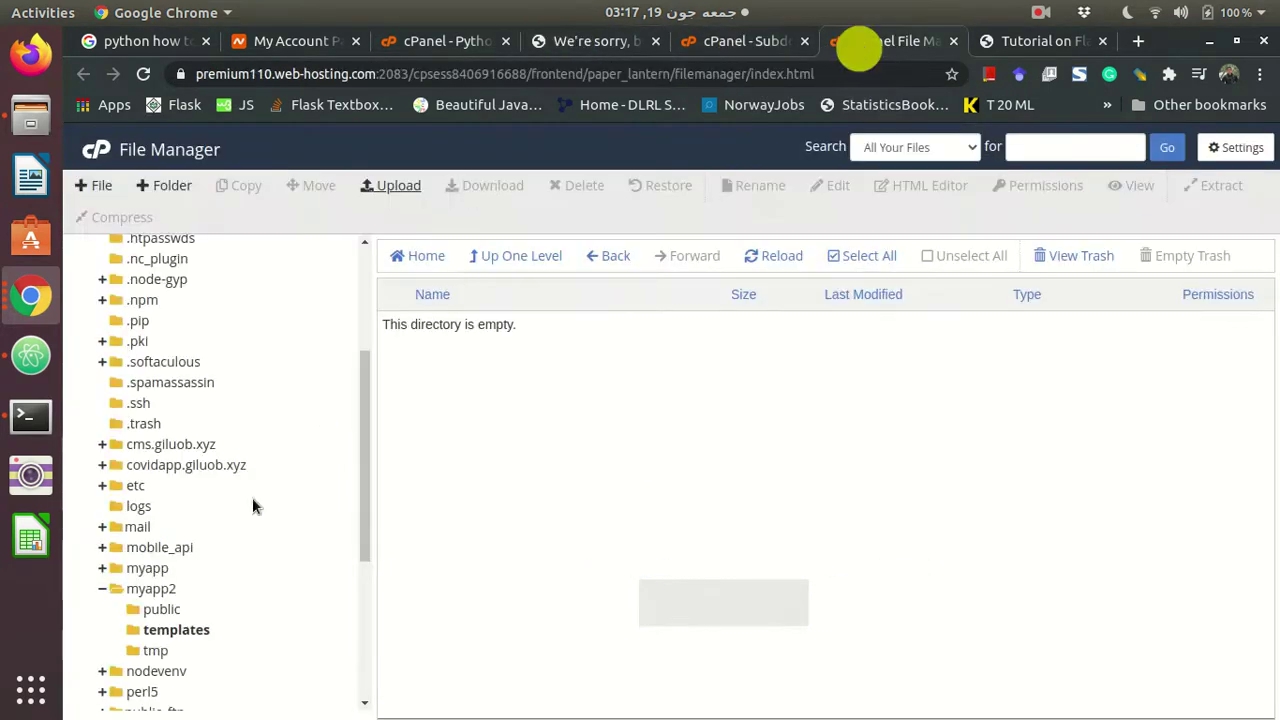
click(157, 600)
click(156, 594)
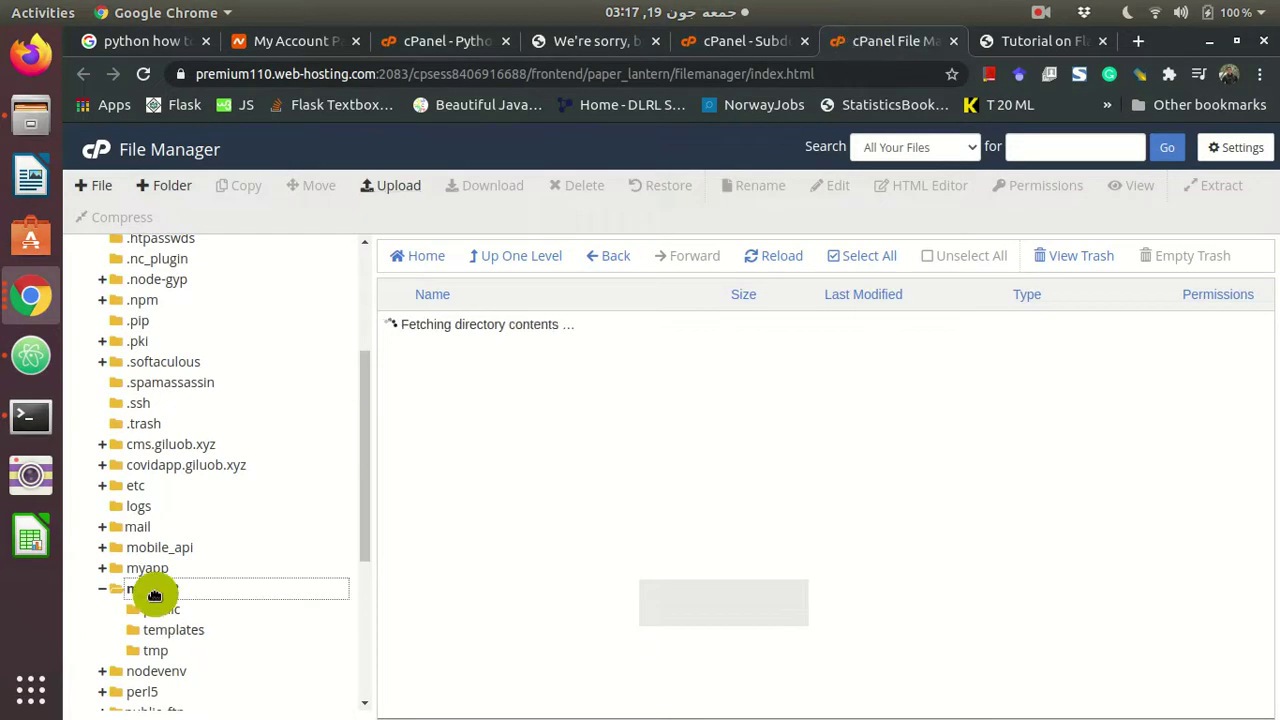
click(175, 629)
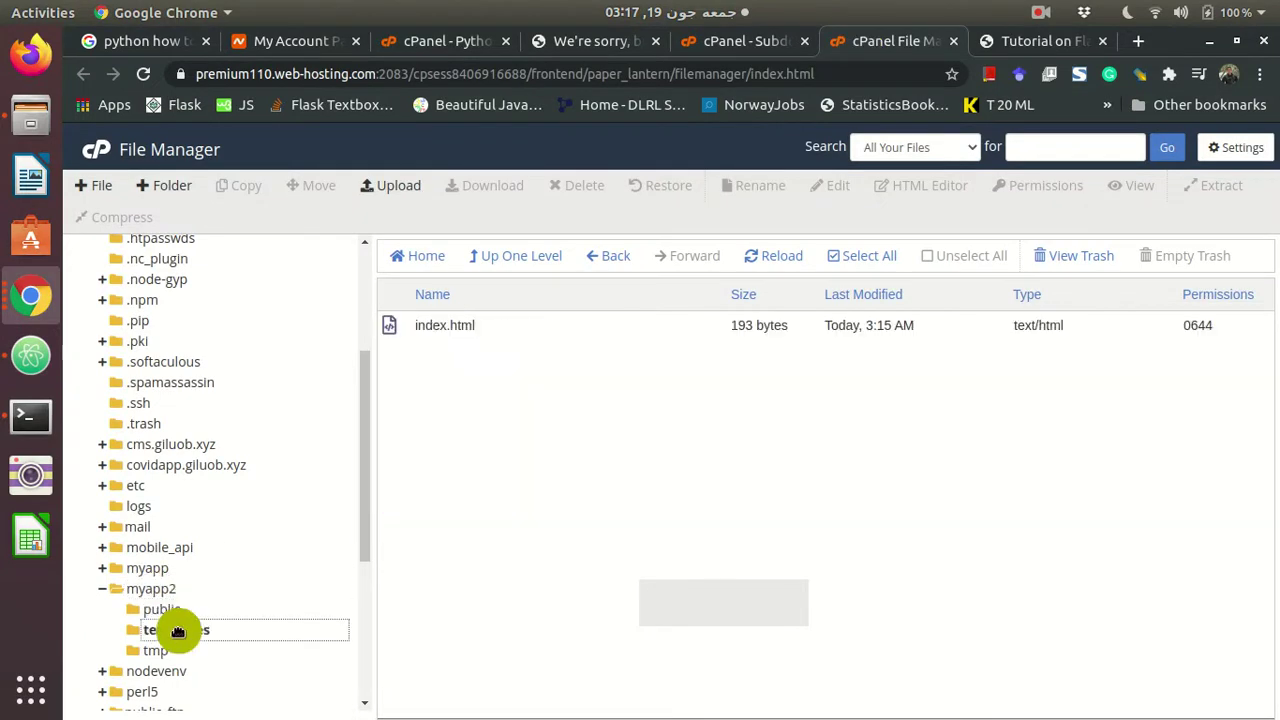
click(158, 588)
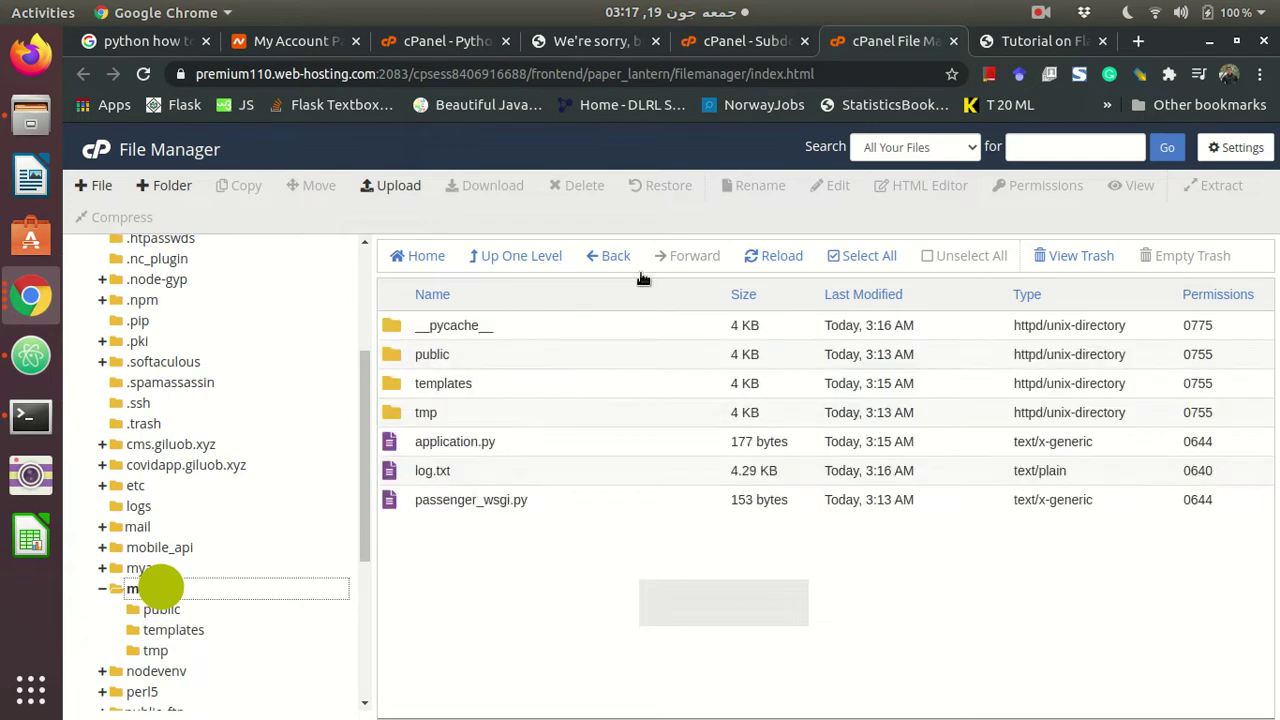
Upload requirement.txt from the Downloads folder into myapp2.
click(396, 186)
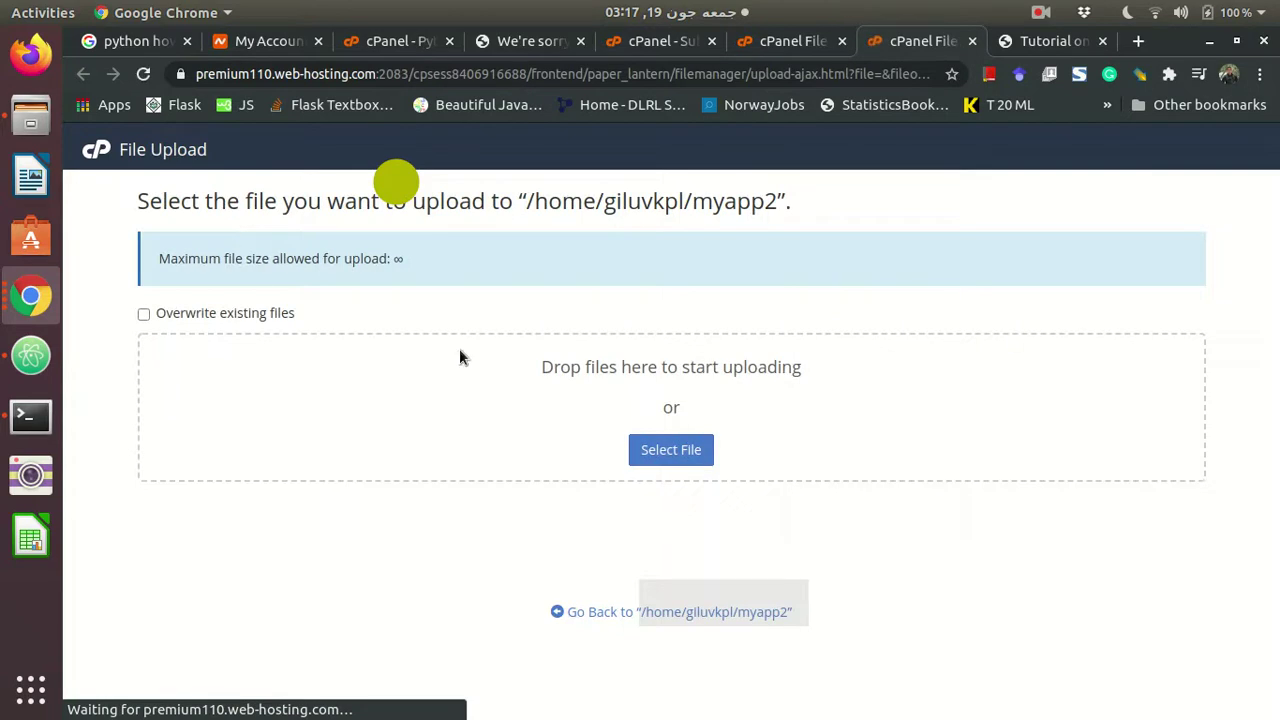
click(671, 449)
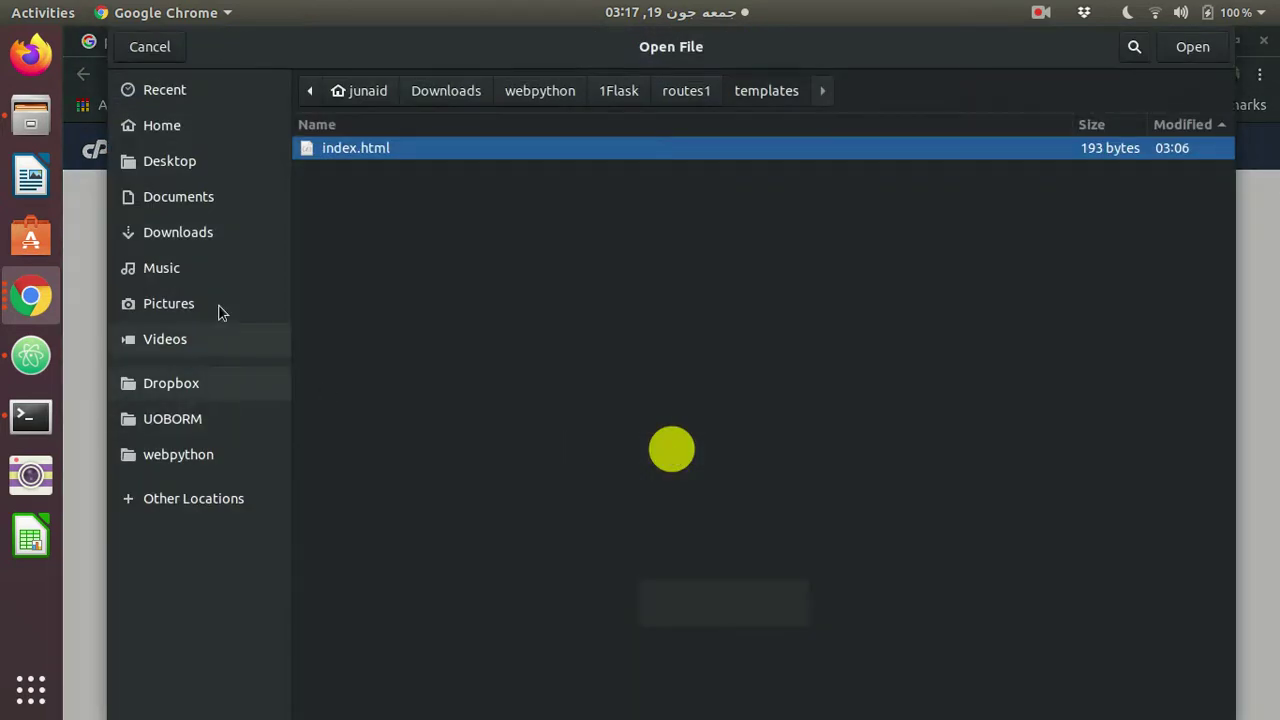
click(203, 236)
double_click(393, 331)
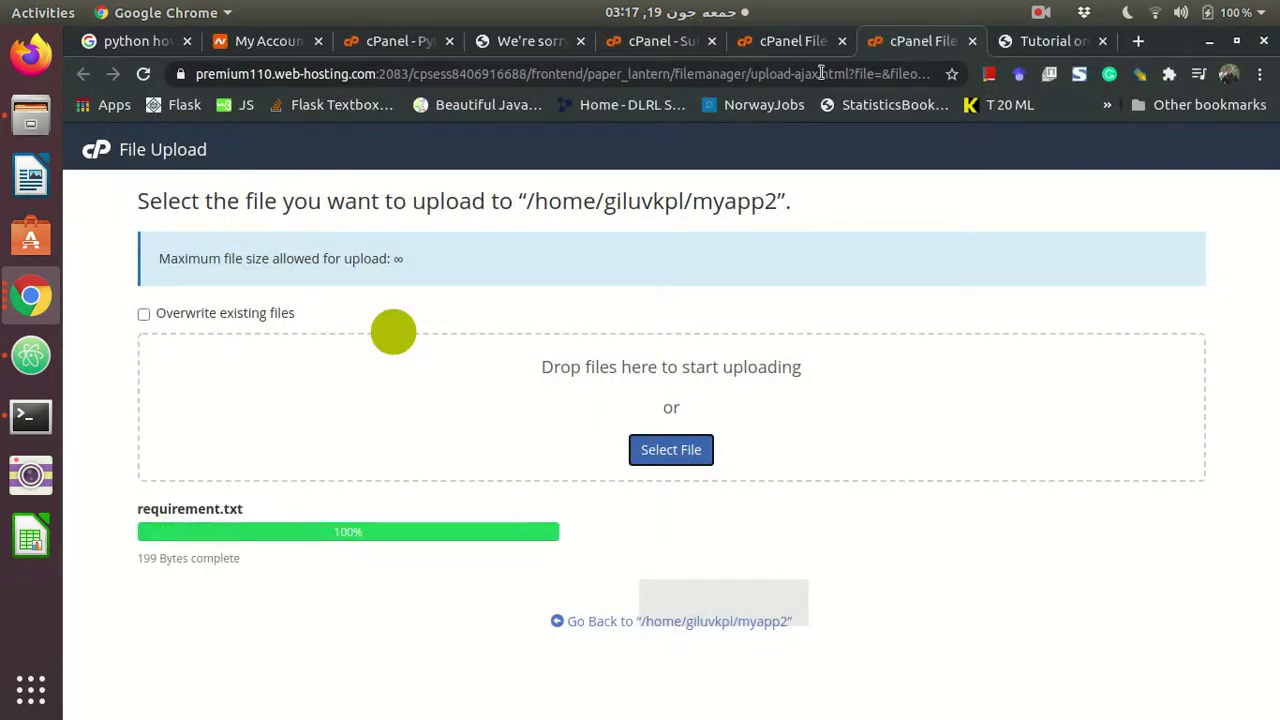
Run Pip Install with requirement.txt for the tutorial.giluob.xyz app.
click(393, 45)
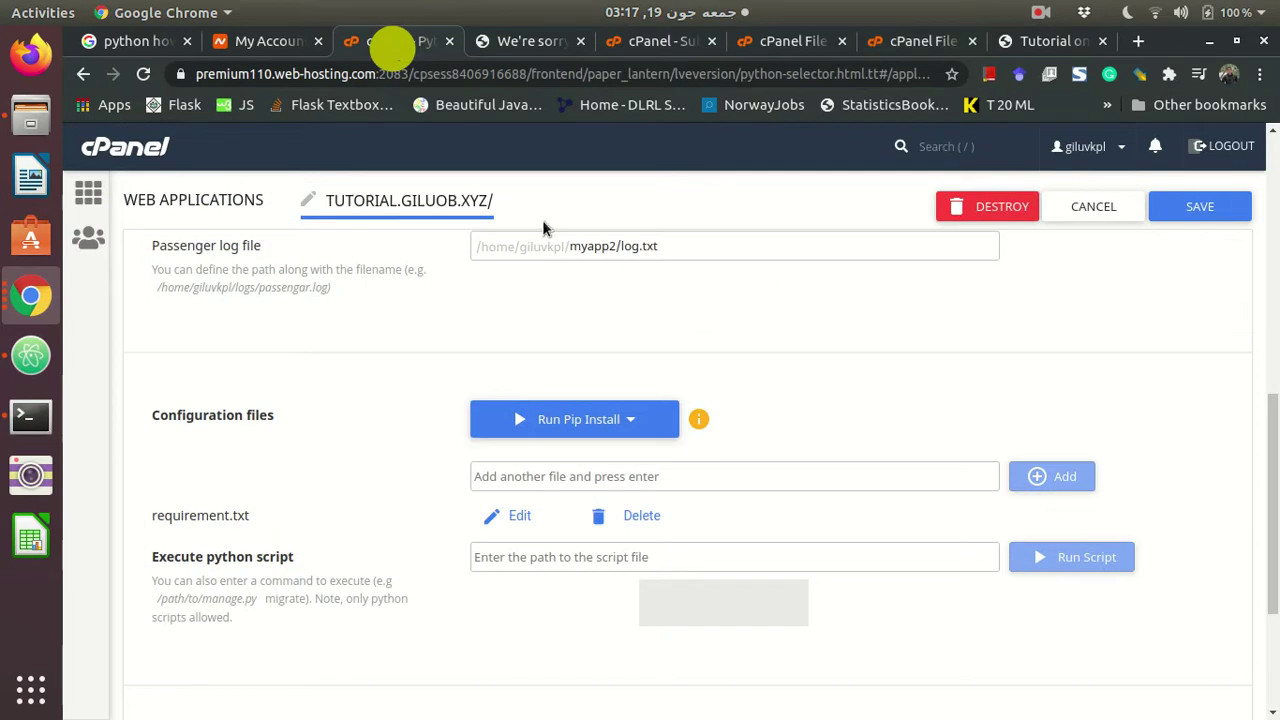
click(611, 421)
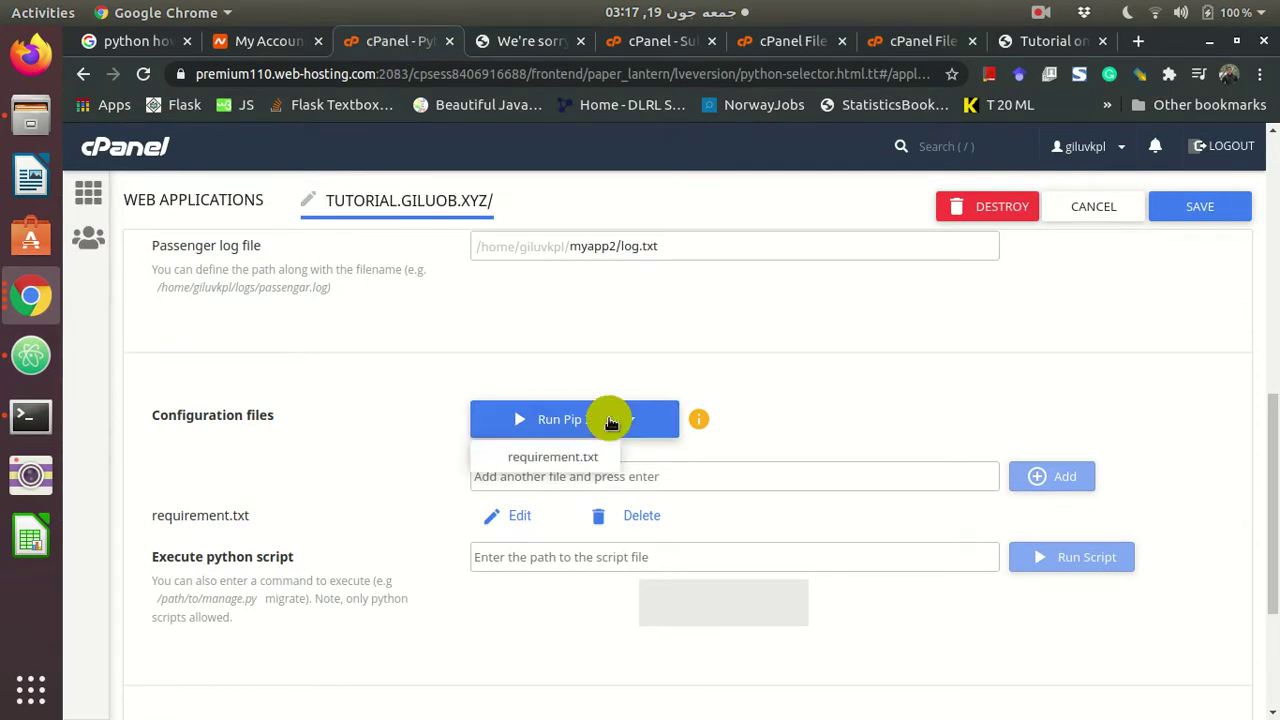
click(560, 452)
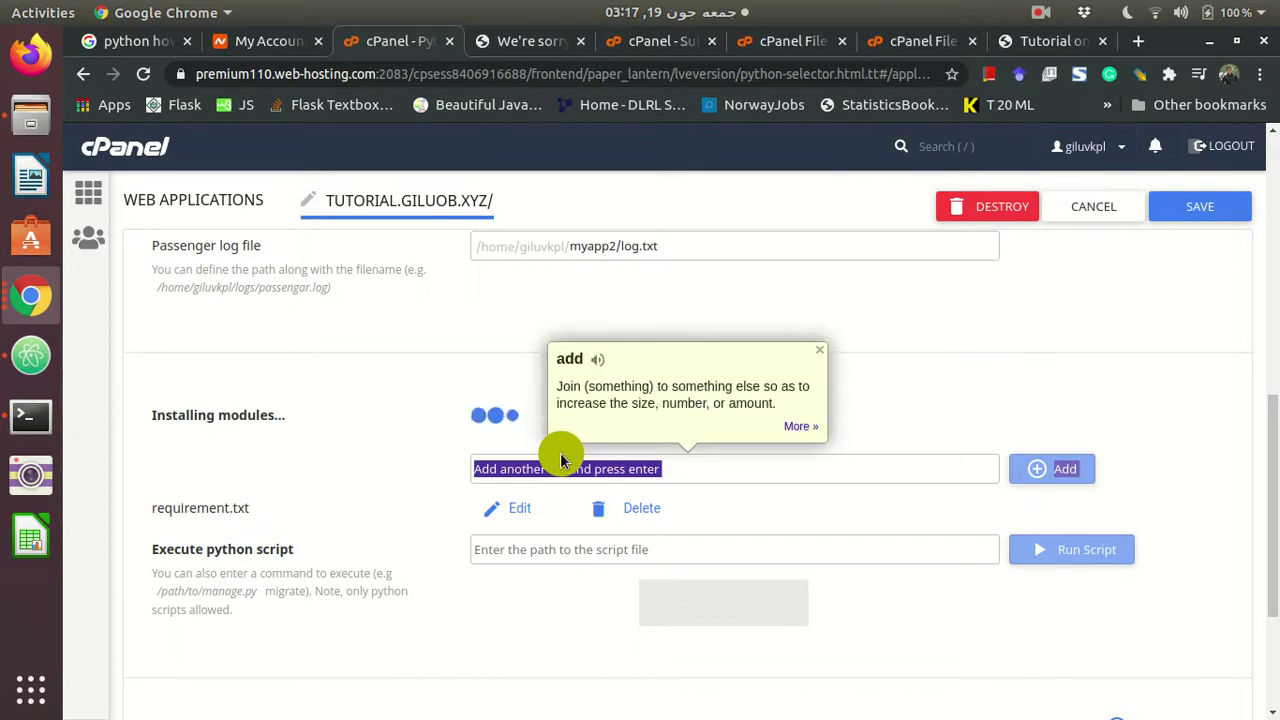
click(820, 349)
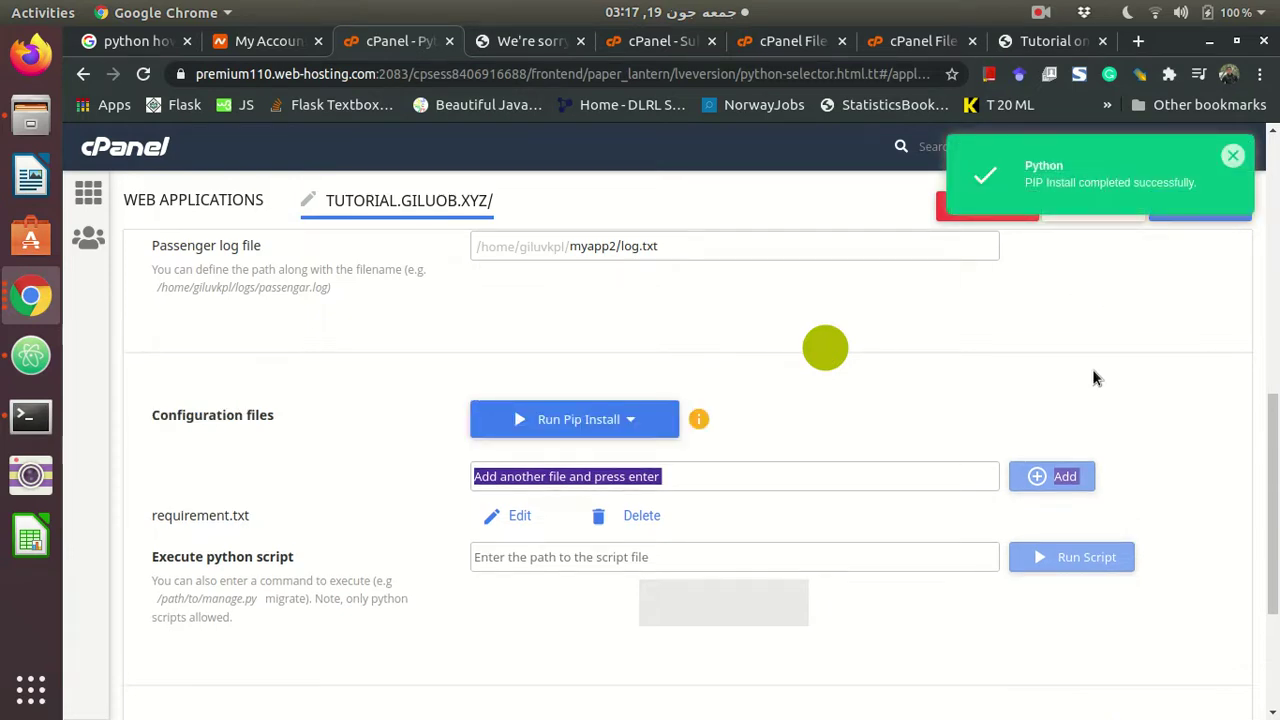
scroll(1093, 372, down, 3)
scroll(1093, 378, up, 10)
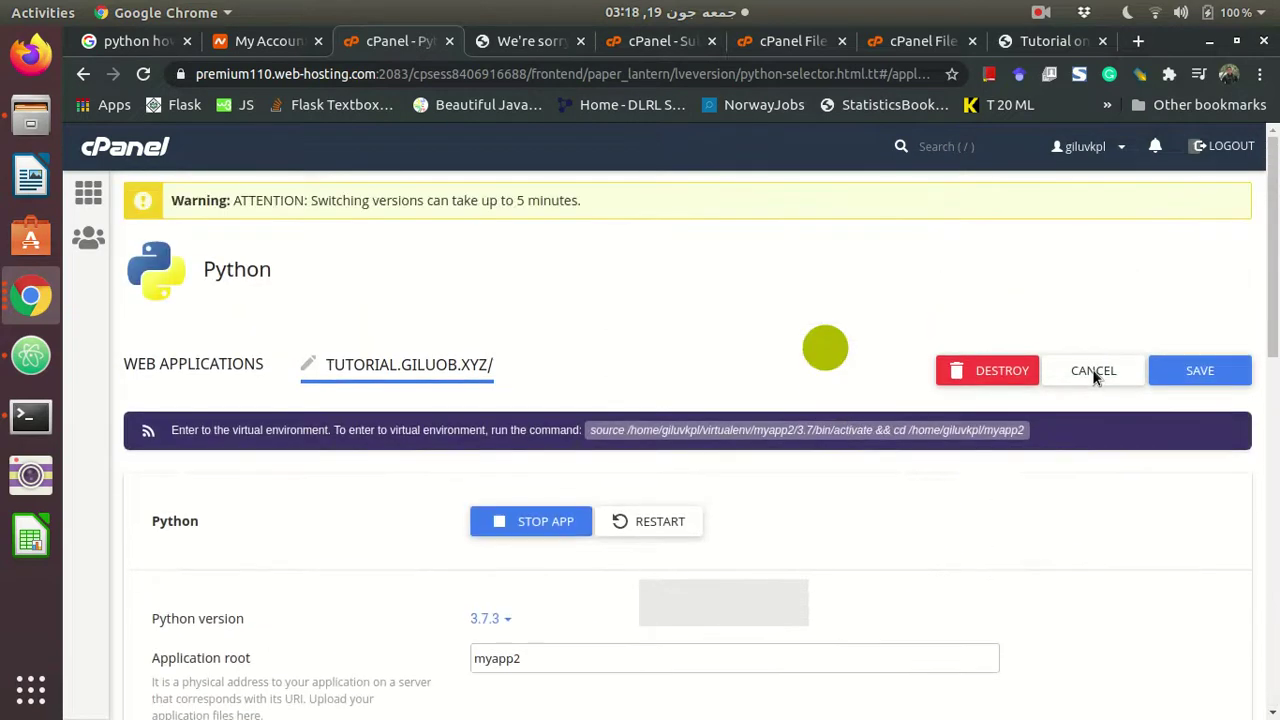
Save the Python application settings.
click(1208, 369)
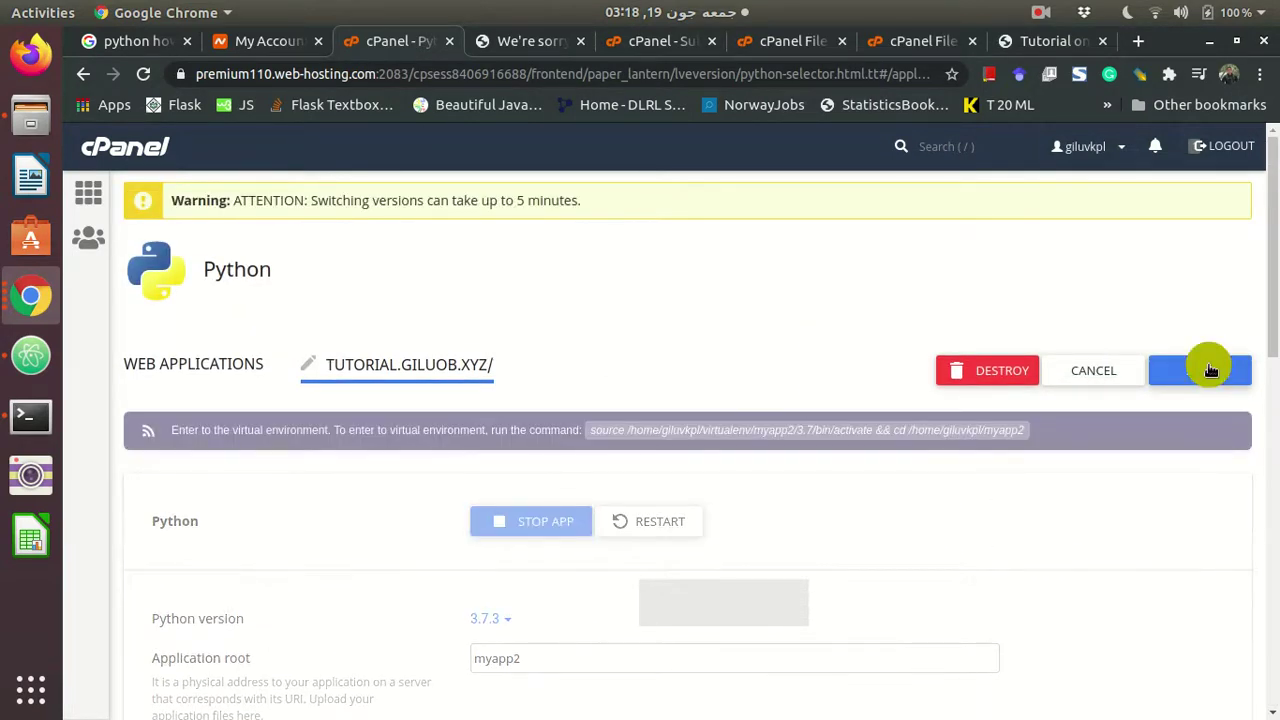
scroll(1077, 513, down, 1)
scroll(1075, 510, down, 4)
Open tutorial.giluob.xyz in a new tab from the Application URL link.
click(1058, 507)
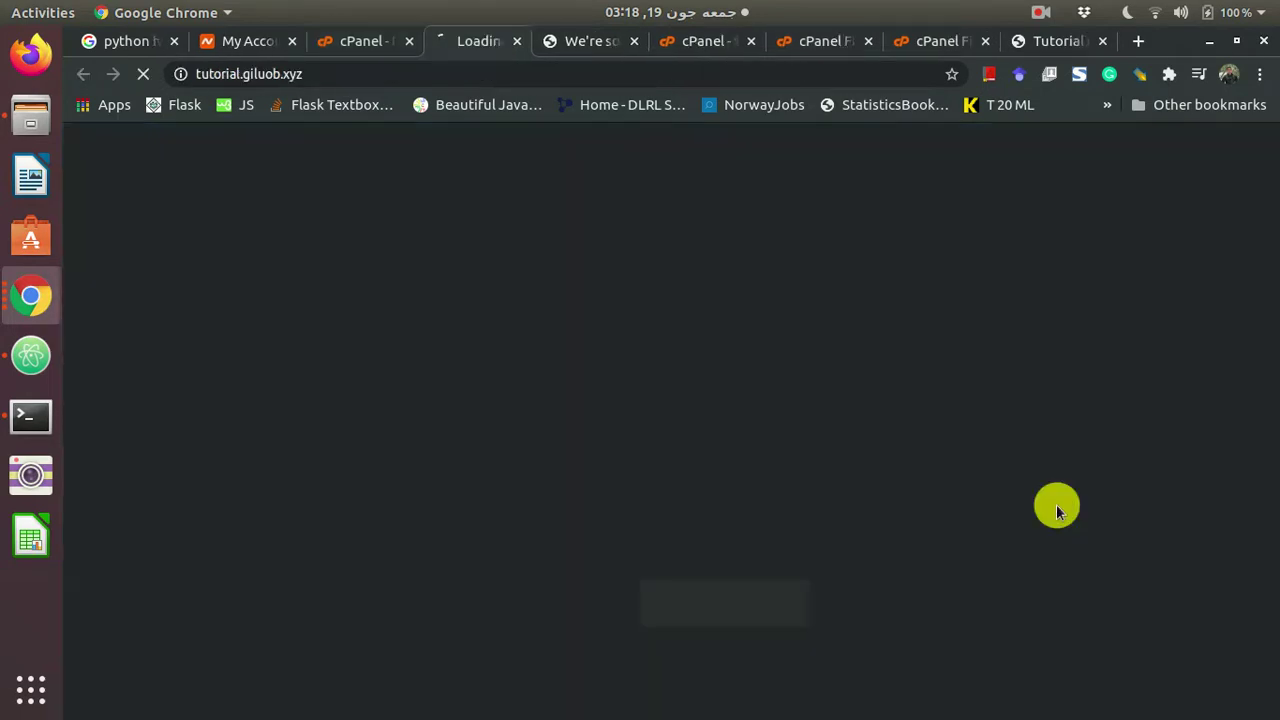